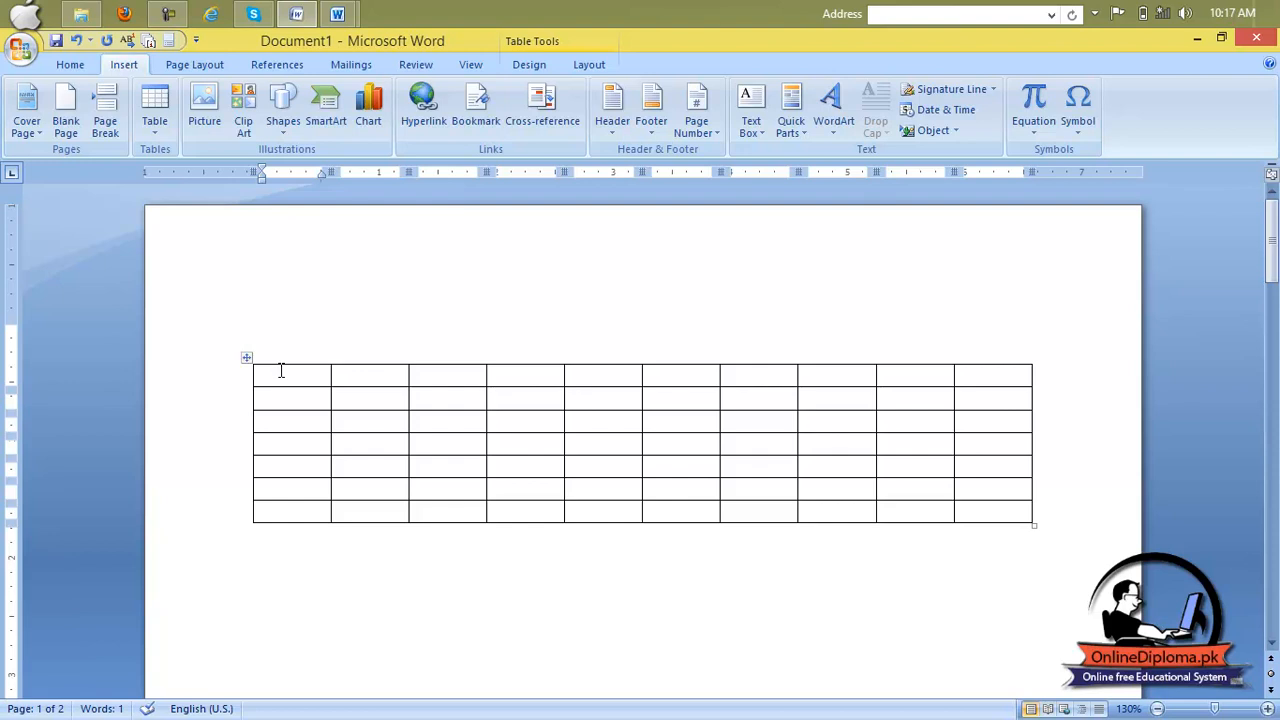
# Enter "Rol no" as the first column's header and number the six rows below it 1 to 6
pyautogui.write('Rol no ')
pyautogui.write('1')
pyautogui.press('Down')
pyautogui.write('2')
pyautogui.press('Down')
pyautogui.write('3')
pyautogui.press('Down')
pyautogui.write('4')
pyautogui.press('Down')
pyautogui.write('5')
pyautogui.press('Down')
pyautogui.write('6')
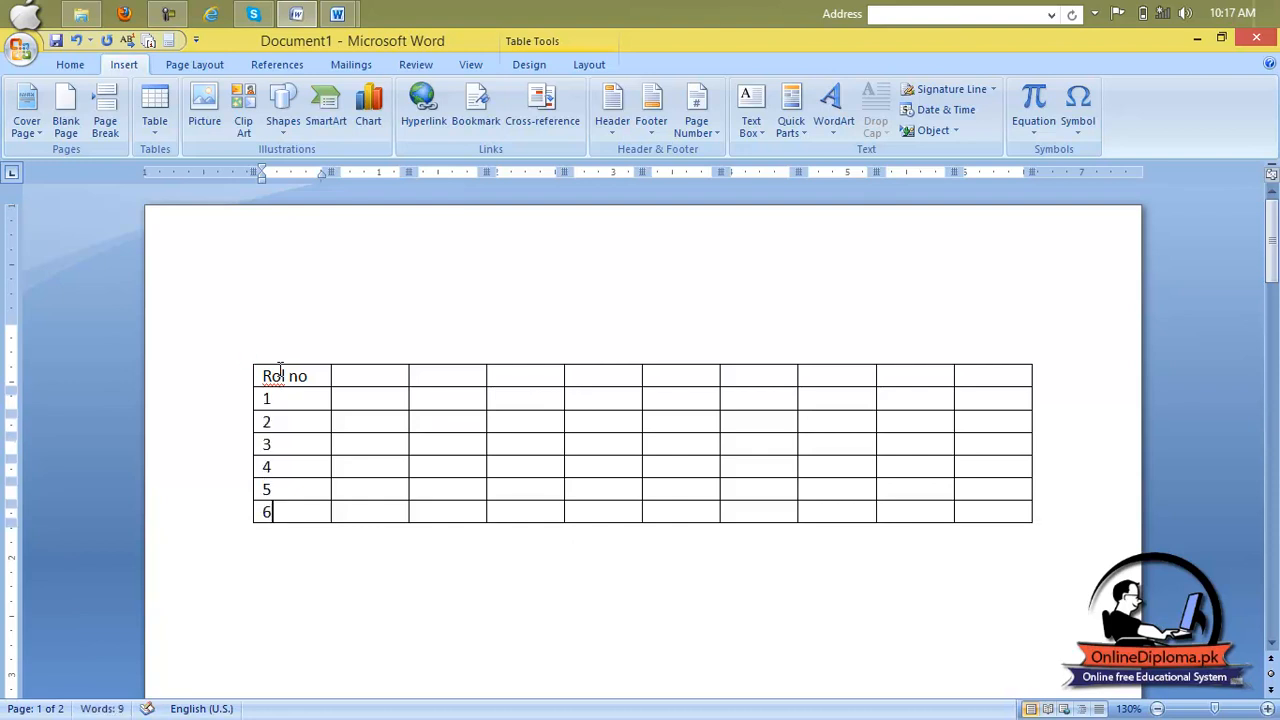
# Fill the next five header cells with Eng, Phy, Che, Bio and Urdu
pyautogui.press('Tab')
pyautogui.press('Up')
pyautogui.write('eng')
pyautogui.press('Tab')
pyautogui.write('phy')
pyautogui.press('Tab')
pyautogui.write('che')
pyautogui.press('Tab')
pyautogui.write('bn')
pyautogui.press('BackSpace')
pyautogui.write('io')
pyautogui.press('Tab')
pyautogui.write('urdu')
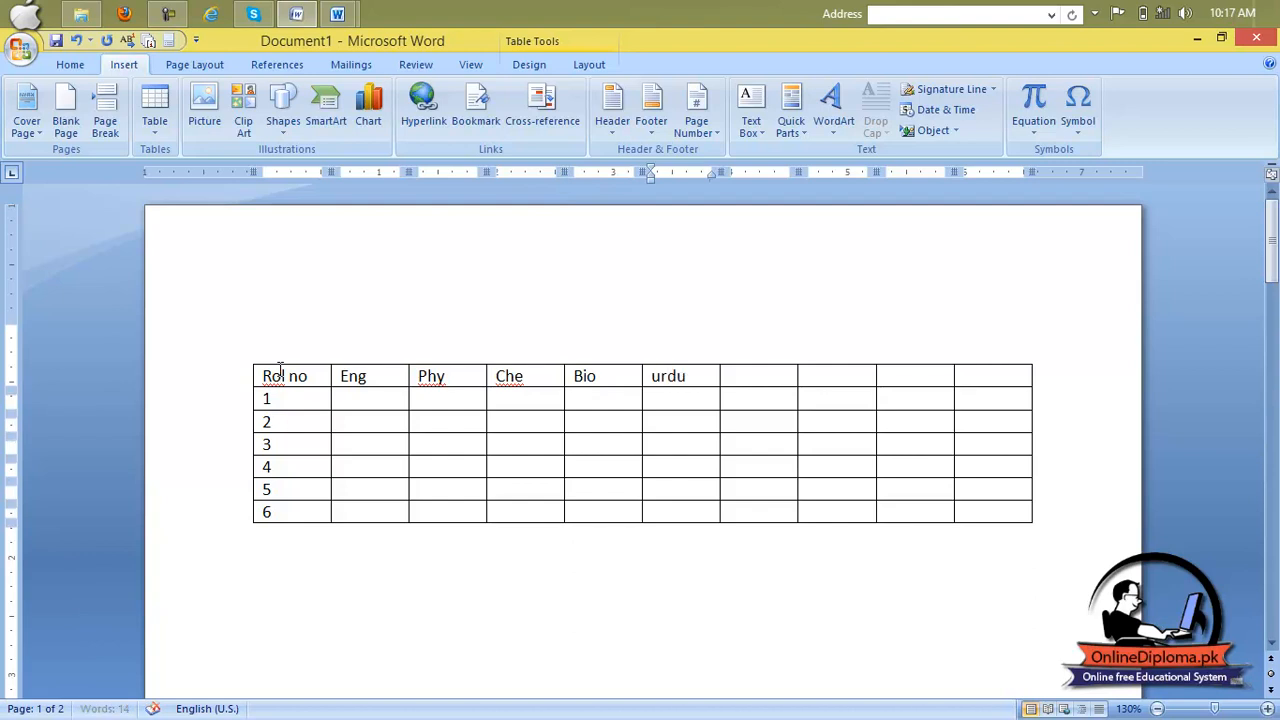
# Fill the remaining four header cells with Isl, Math, Total and Obtained
pyautogui.press('Tab')
pyautogui.write('Isl')
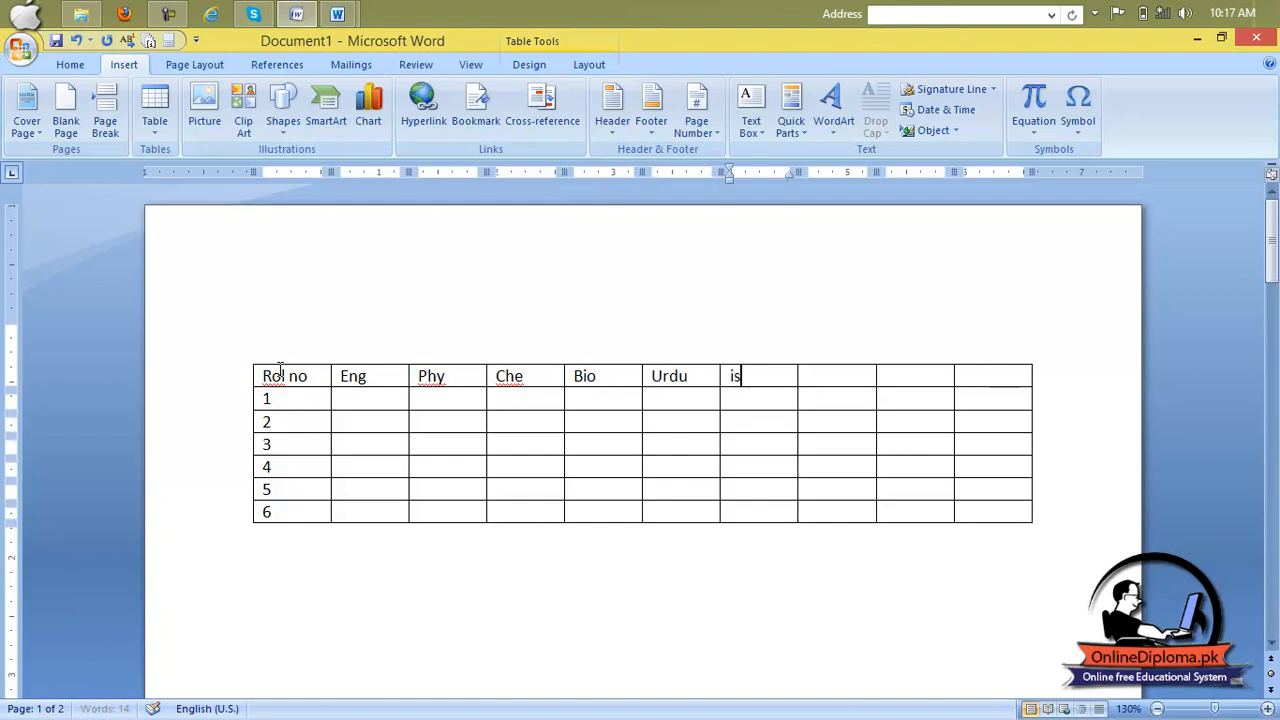
pyautogui.write('math')
pyautogui.press('Tab')
pyautogui.write('t')
pyautogui.press('Tab')
pyautogui.write('oll n')
pyautogui.press('BackSpace')
pyautogui.write('btainedd')
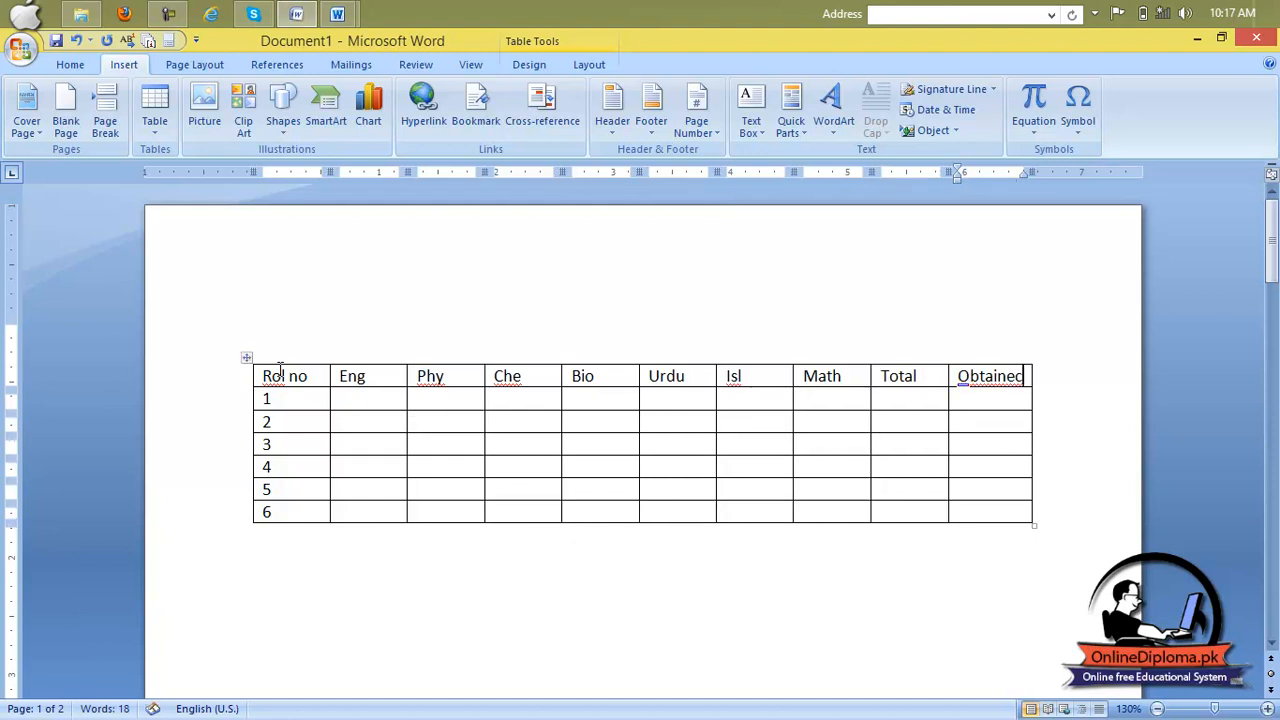
pyautogui.press('BackSpace')
pyautogui.press('BackSpace')
pyautogui.write('d')
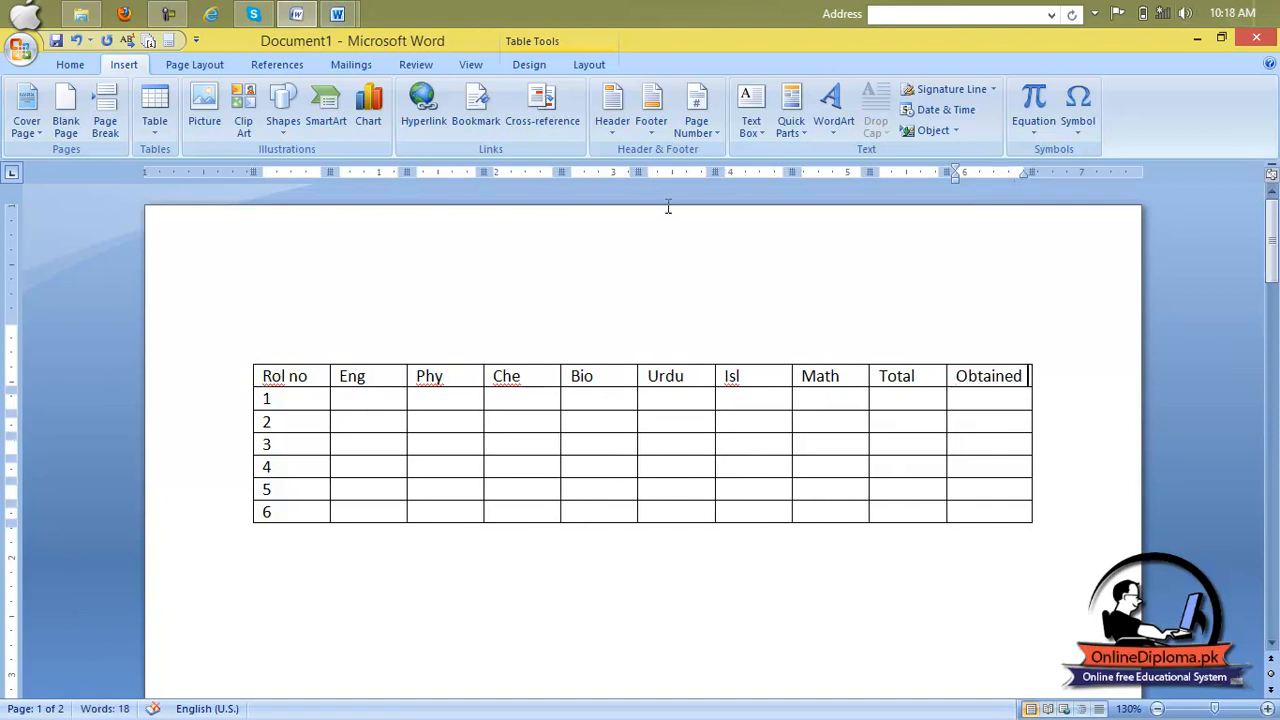
# Use the table selection commands to select the "Obtained" cell, its column and all the table's rows in turn
pyautogui.click(586, 70)
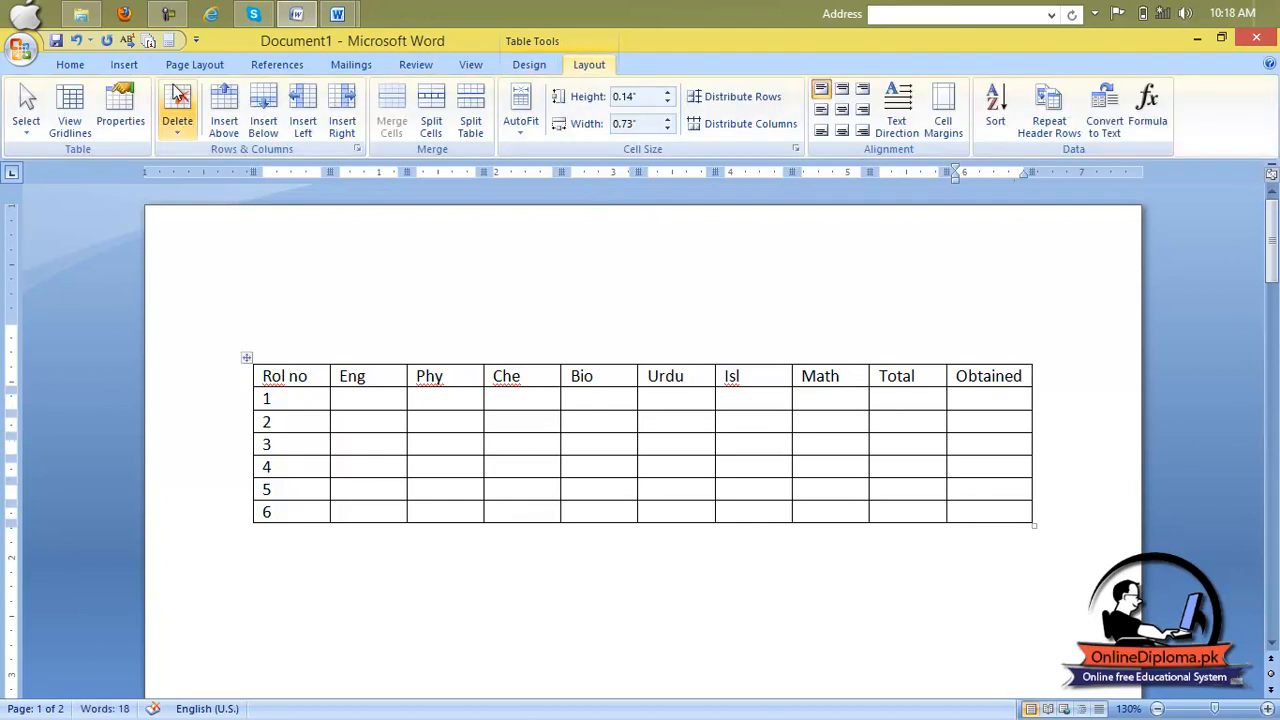
pyautogui.click(28, 115)
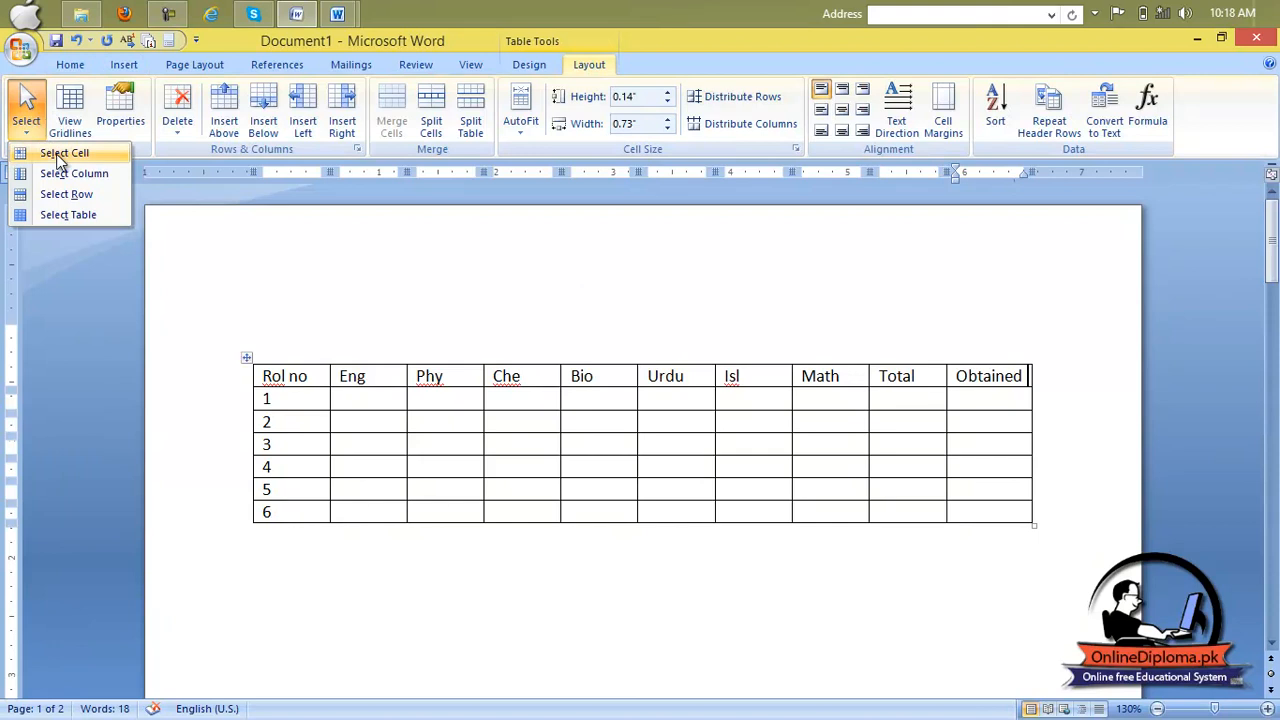
pyautogui.click(58, 156)
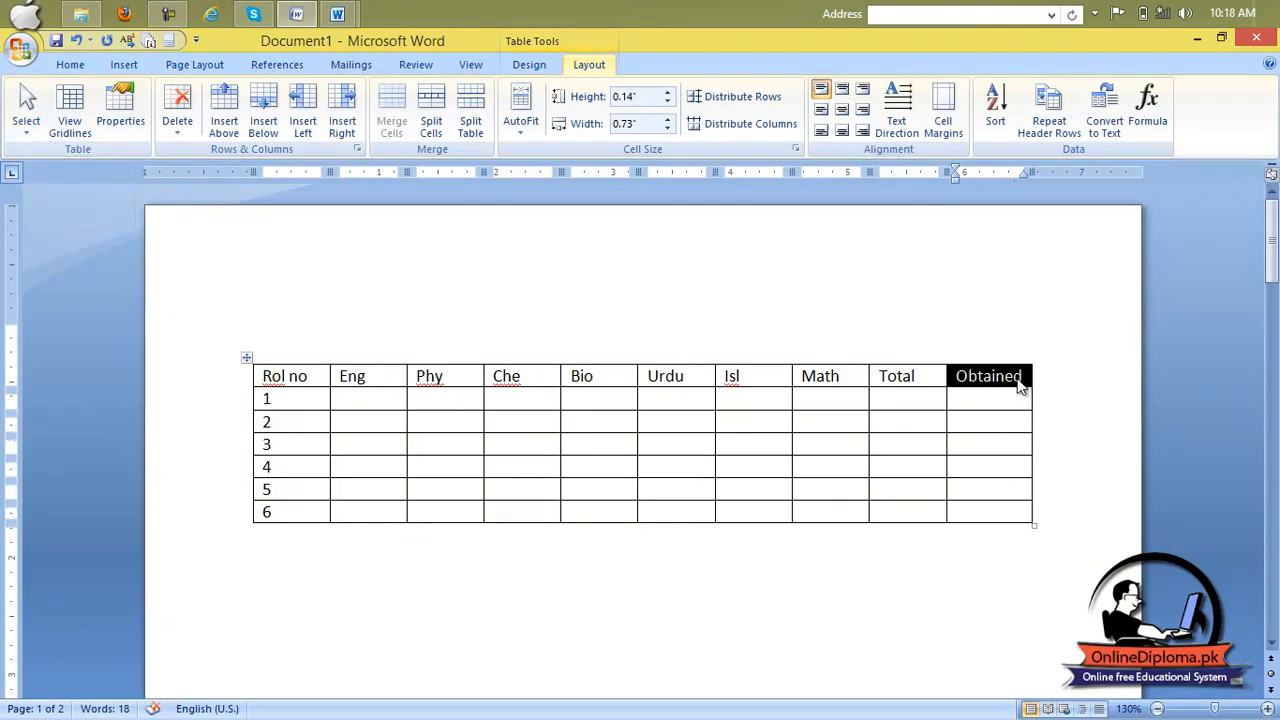
pyautogui.click(27, 115)
pyautogui.click(52, 176)
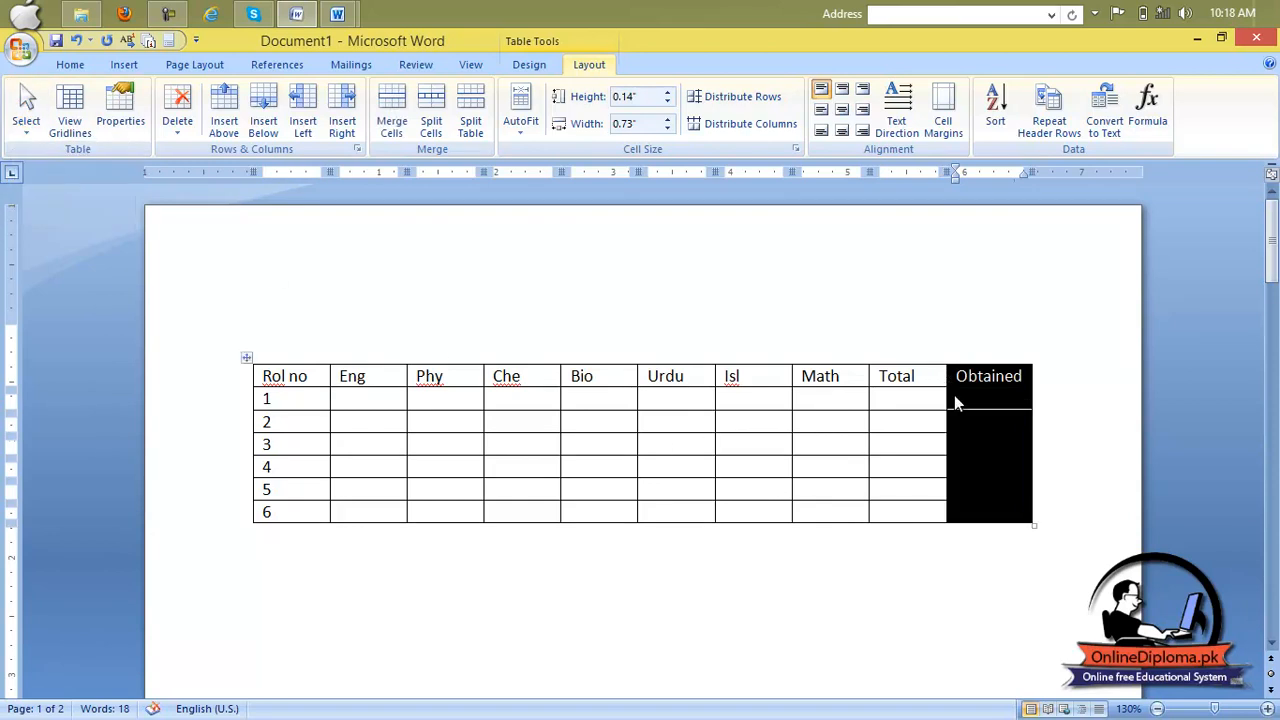
pyautogui.click(27, 108)
pyautogui.click(60, 196)
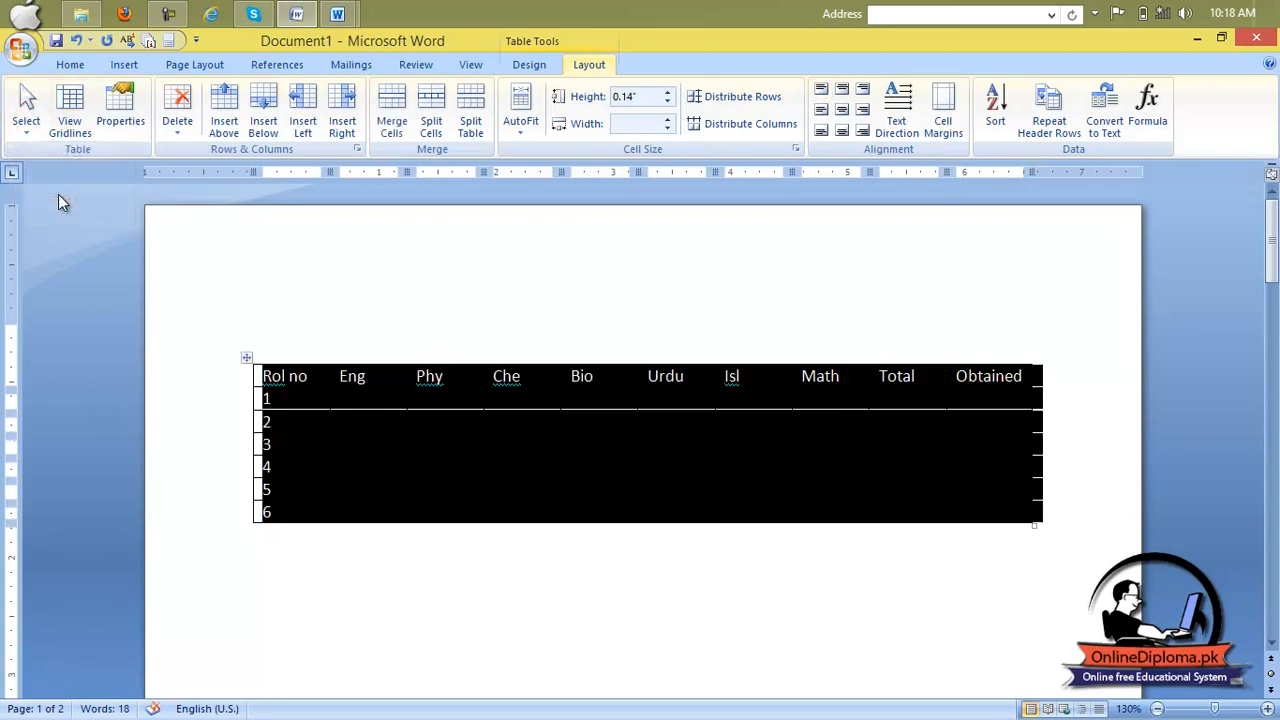
# Select the header row starting at "Rol no", clear its contents and undo the deletion
pyautogui.click(359, 356)
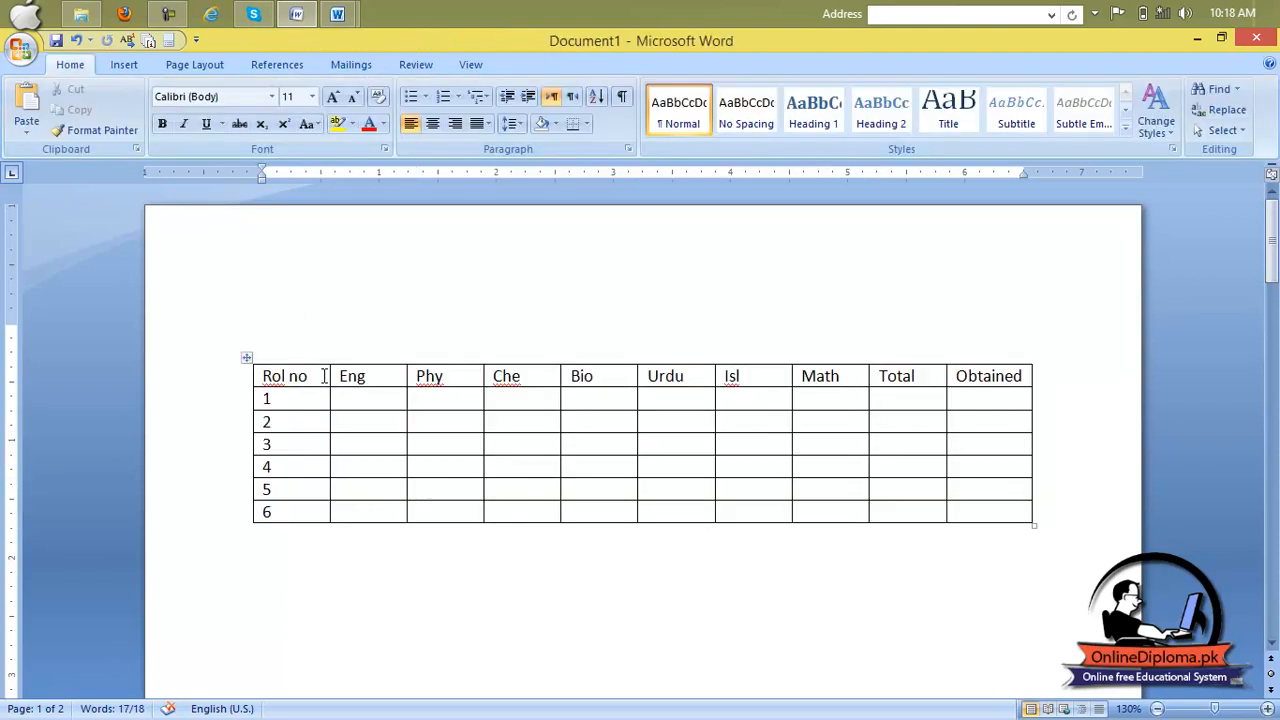
pyautogui.click(313, 377)
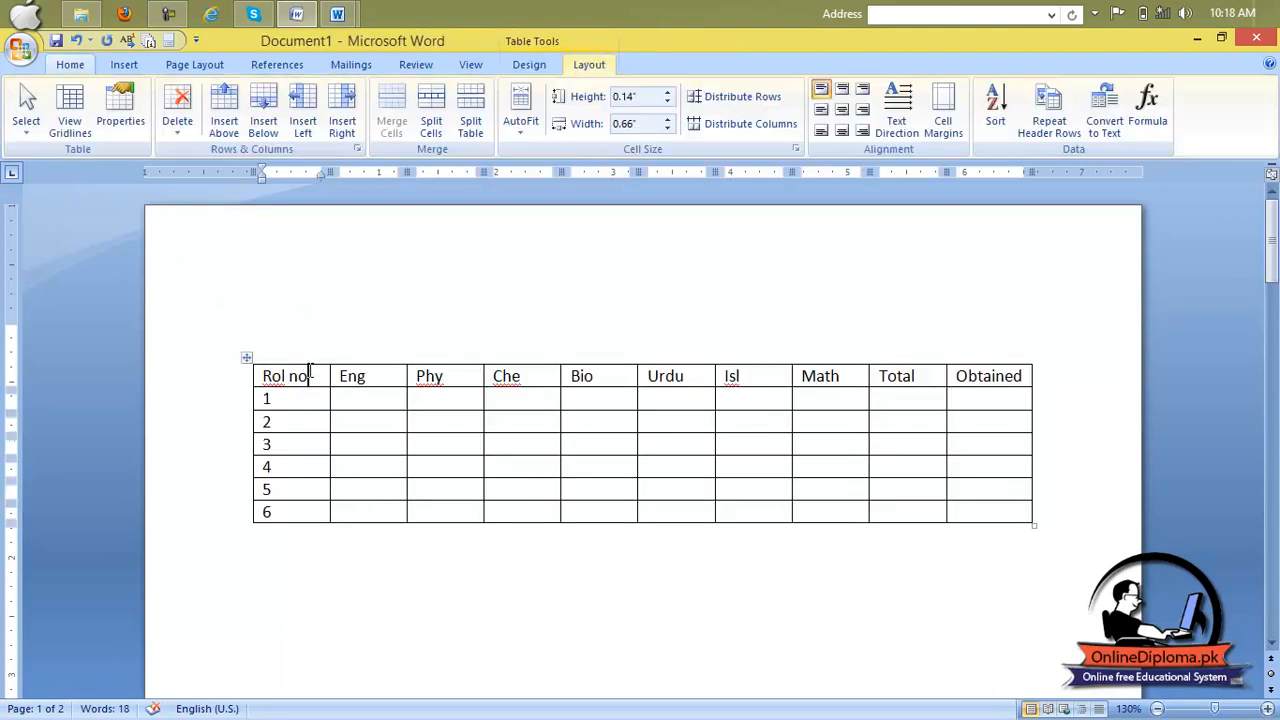
pyautogui.click(27, 108)
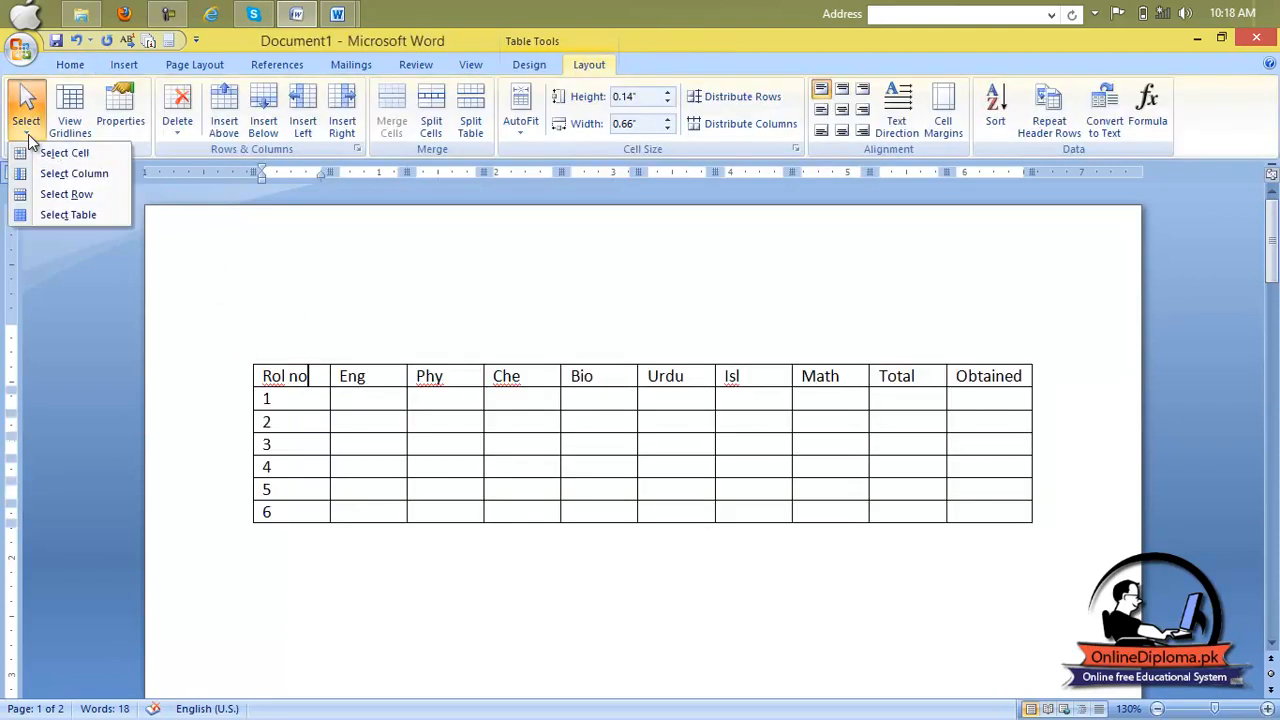
pyautogui.click(57, 194)
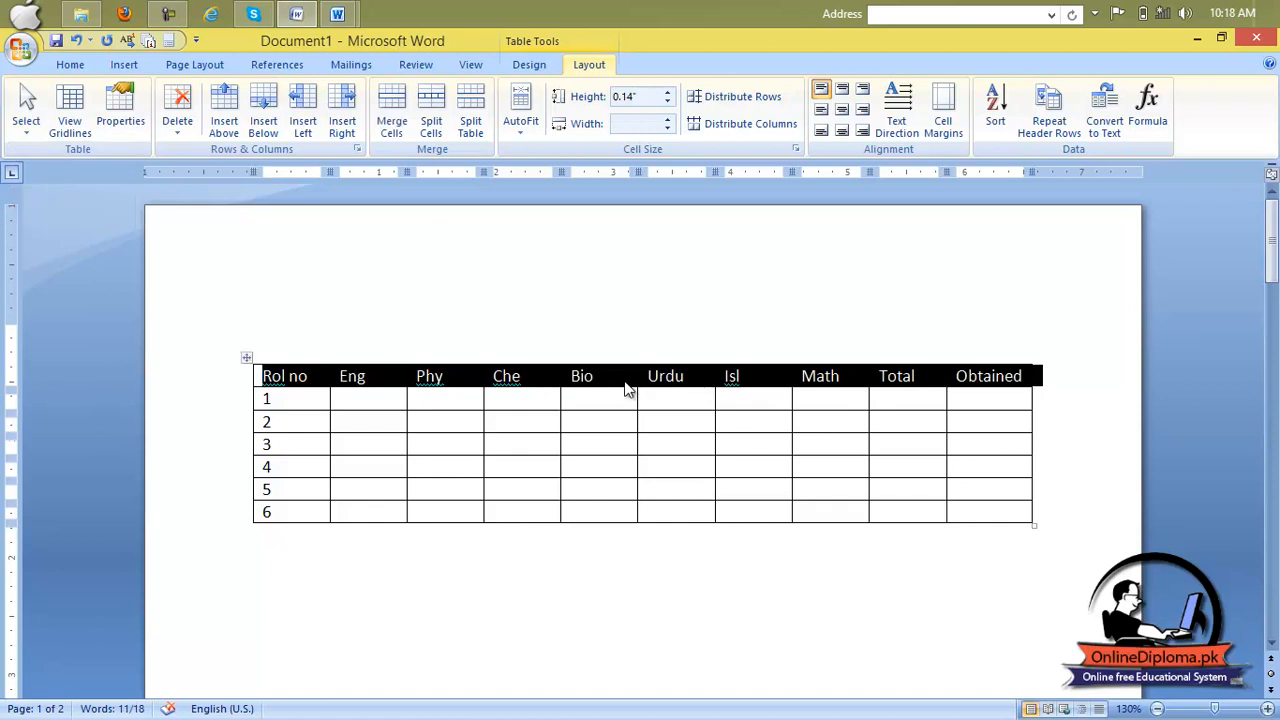
pyautogui.press('Delete')
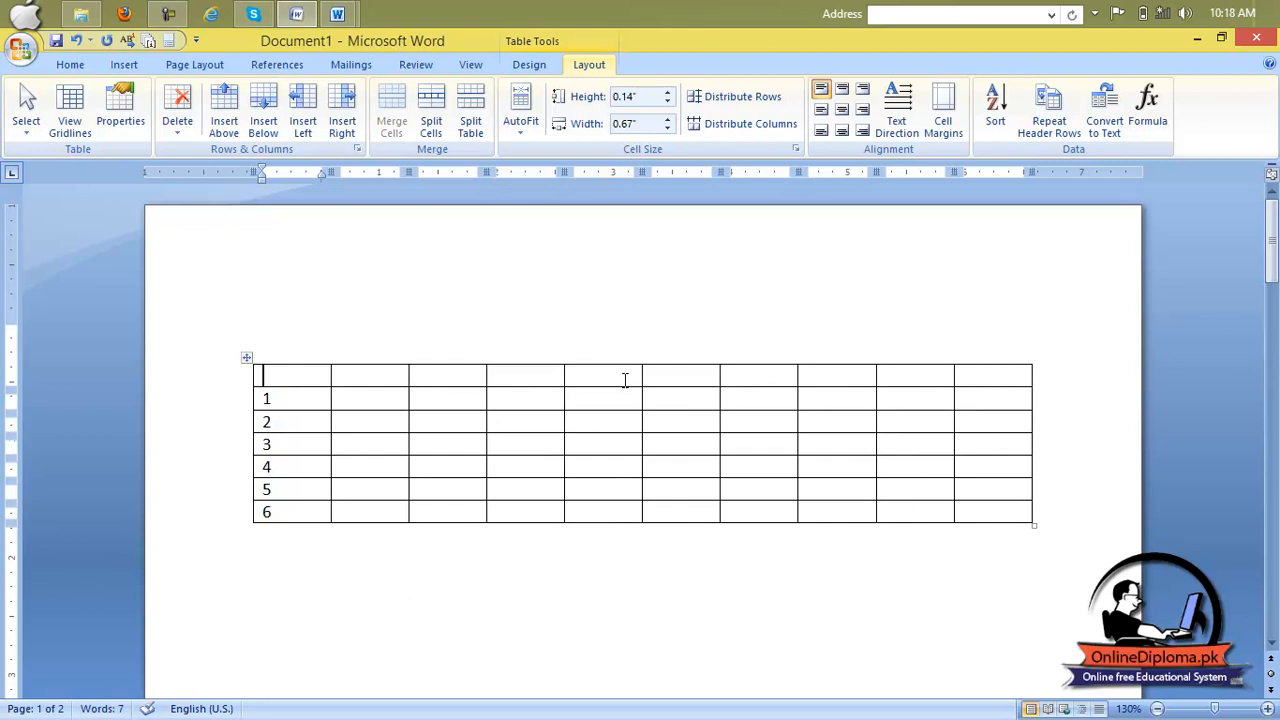
pyautogui.hotkey('ctrl', 'z')
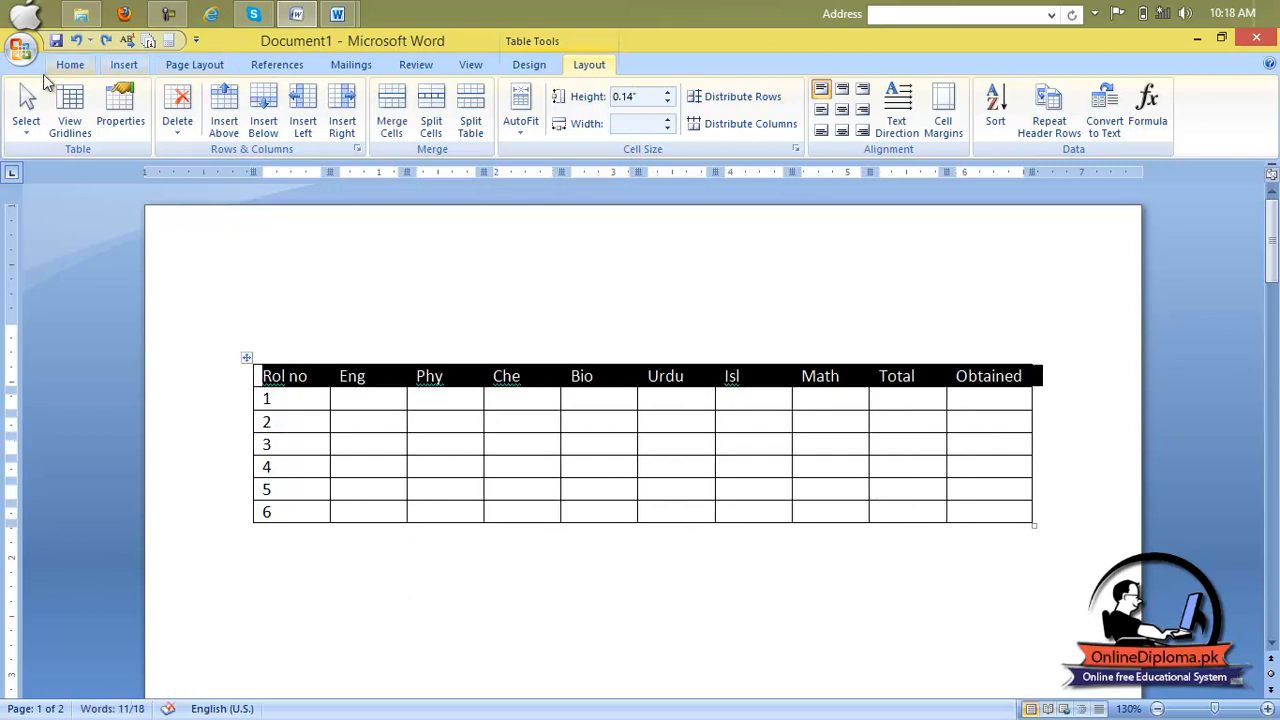
# Select the whole table, clear the selection and complete the last header's text as "Obtained"
pyautogui.click(26, 112)
pyautogui.click(62, 214)
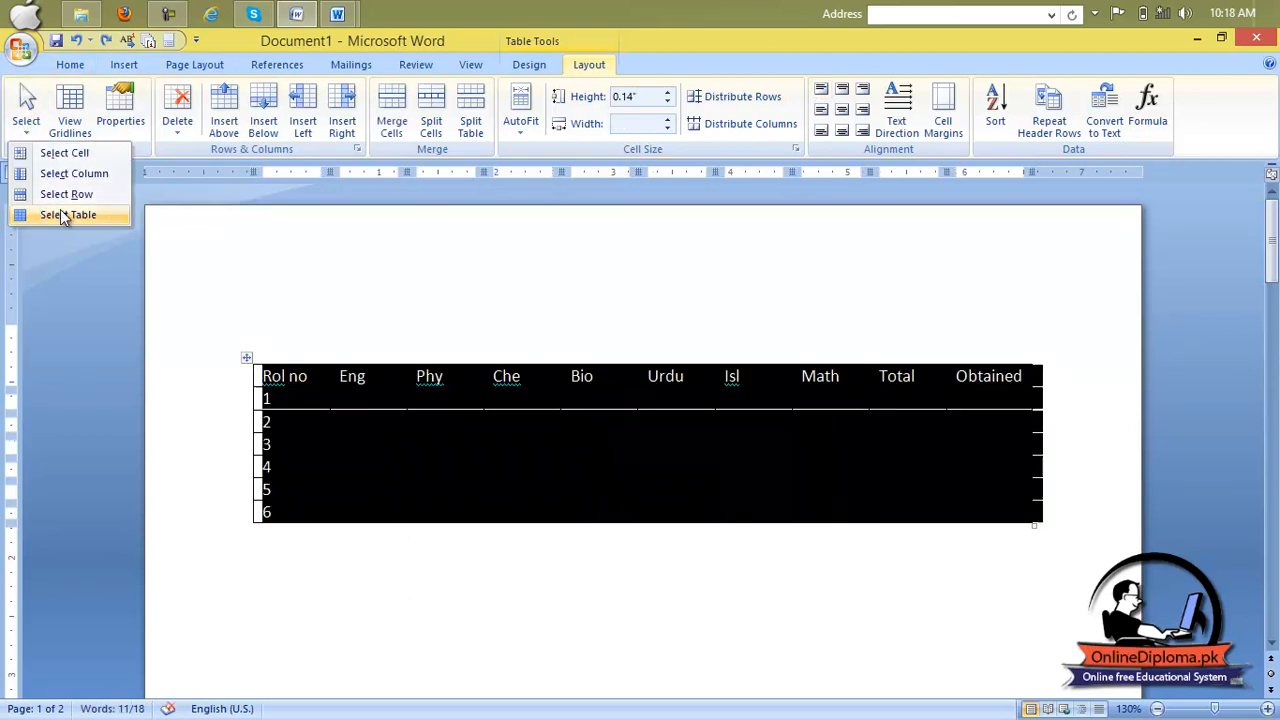
pyautogui.click(32, 132)
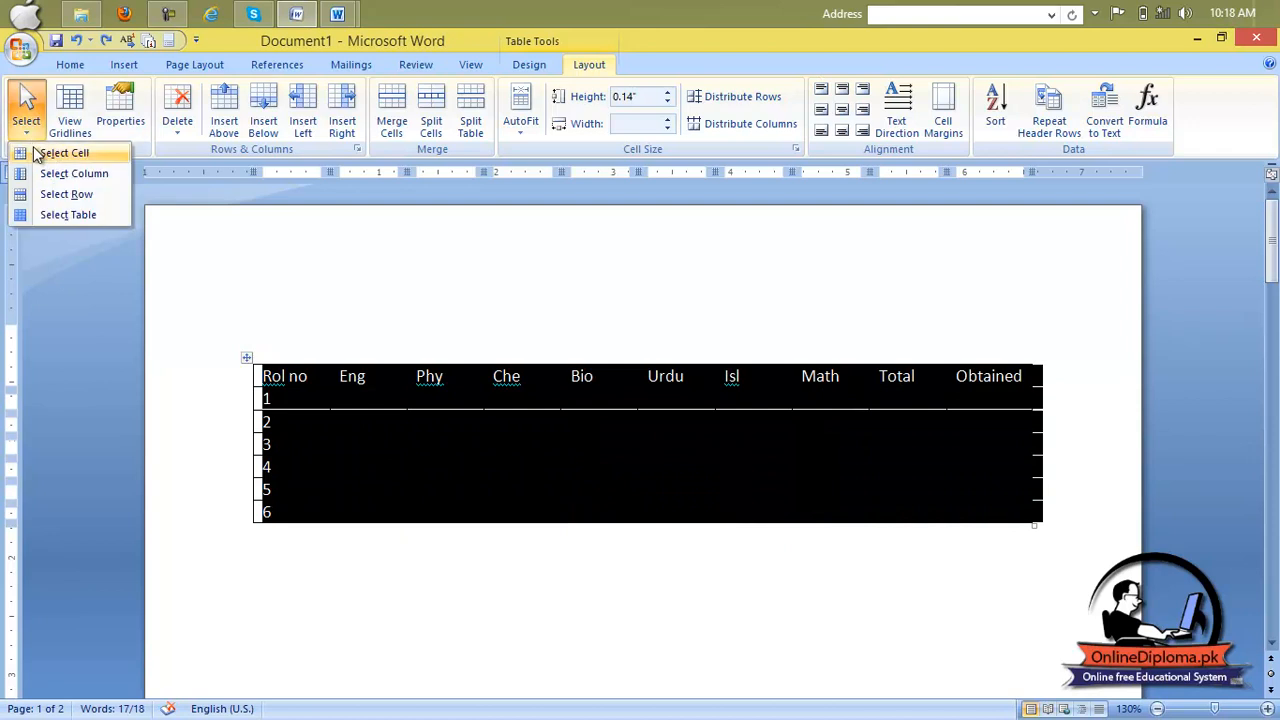
pyautogui.click(204, 255)
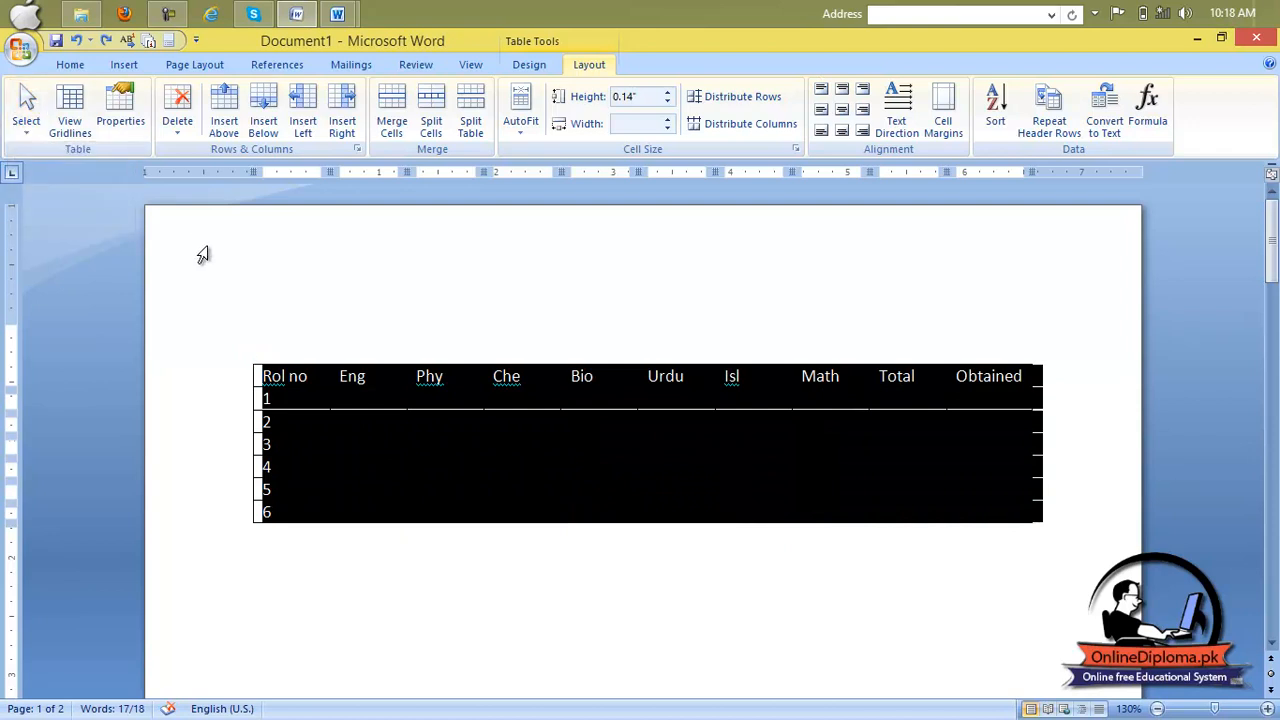
pyautogui.click(203, 254)
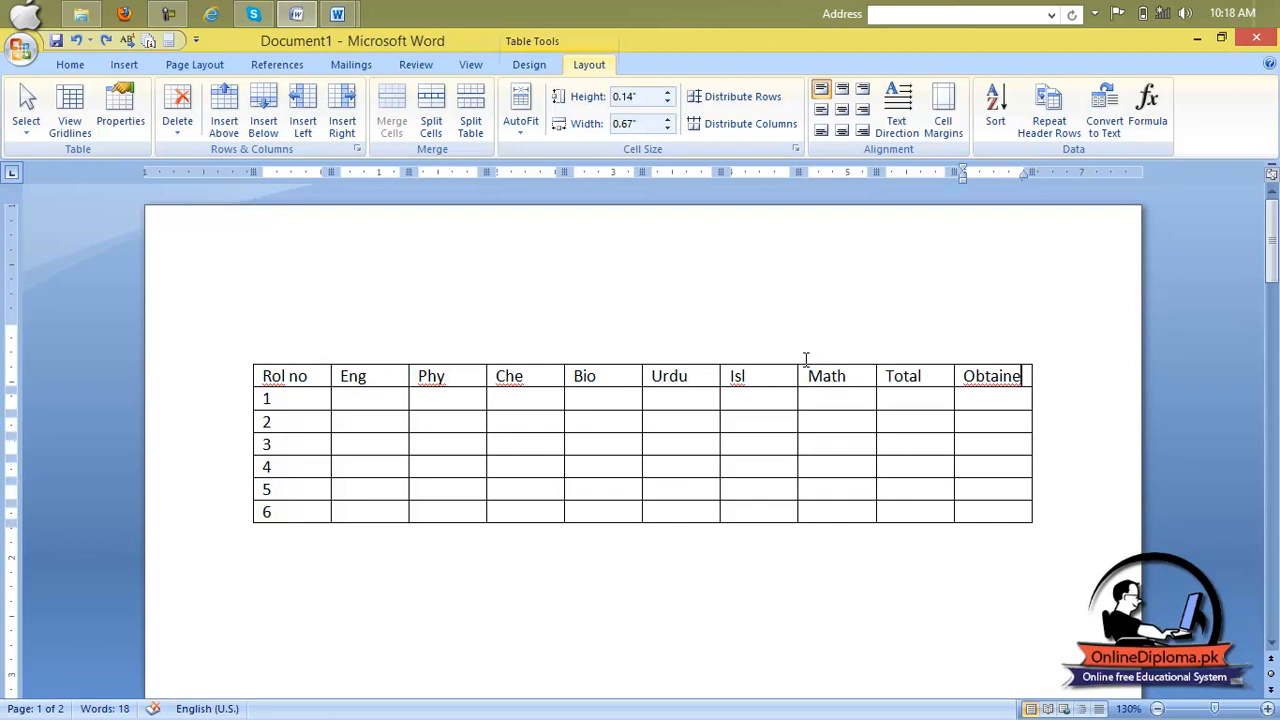
pyautogui.write('d')
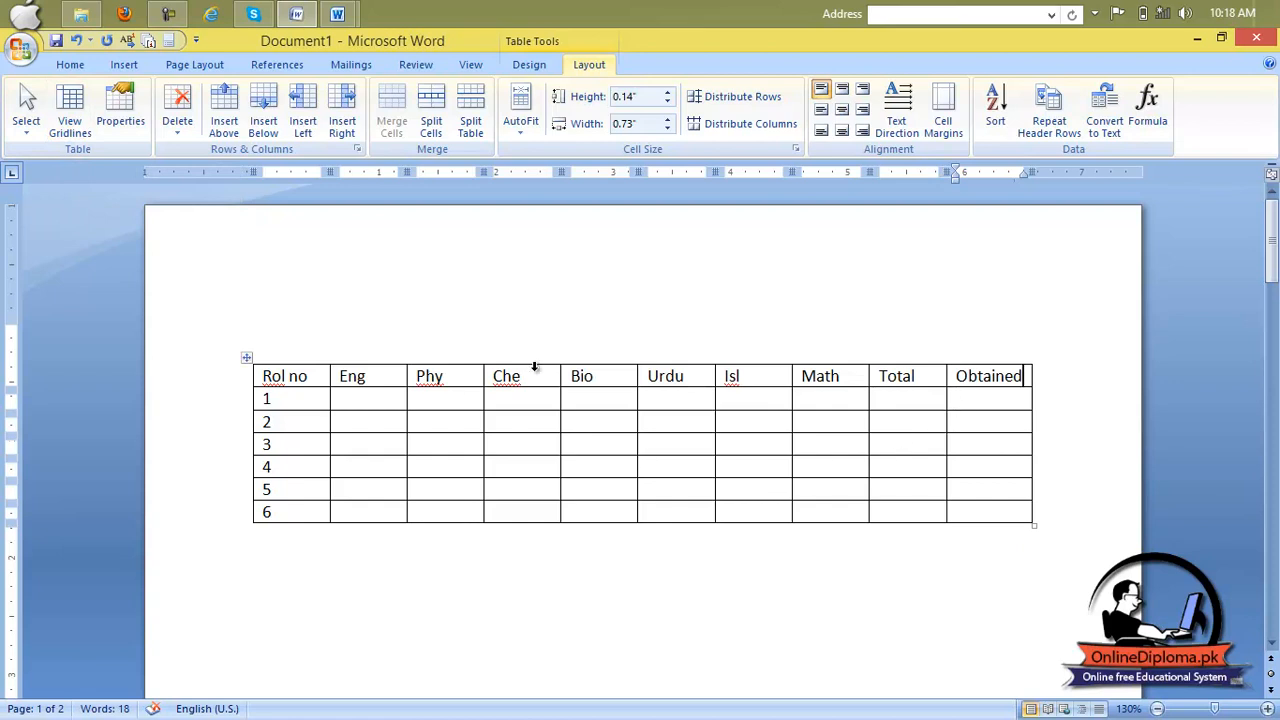
# Select the entire table through its handle and put the cursor back in the Phy cell of row 2
pyautogui.click(247, 360)
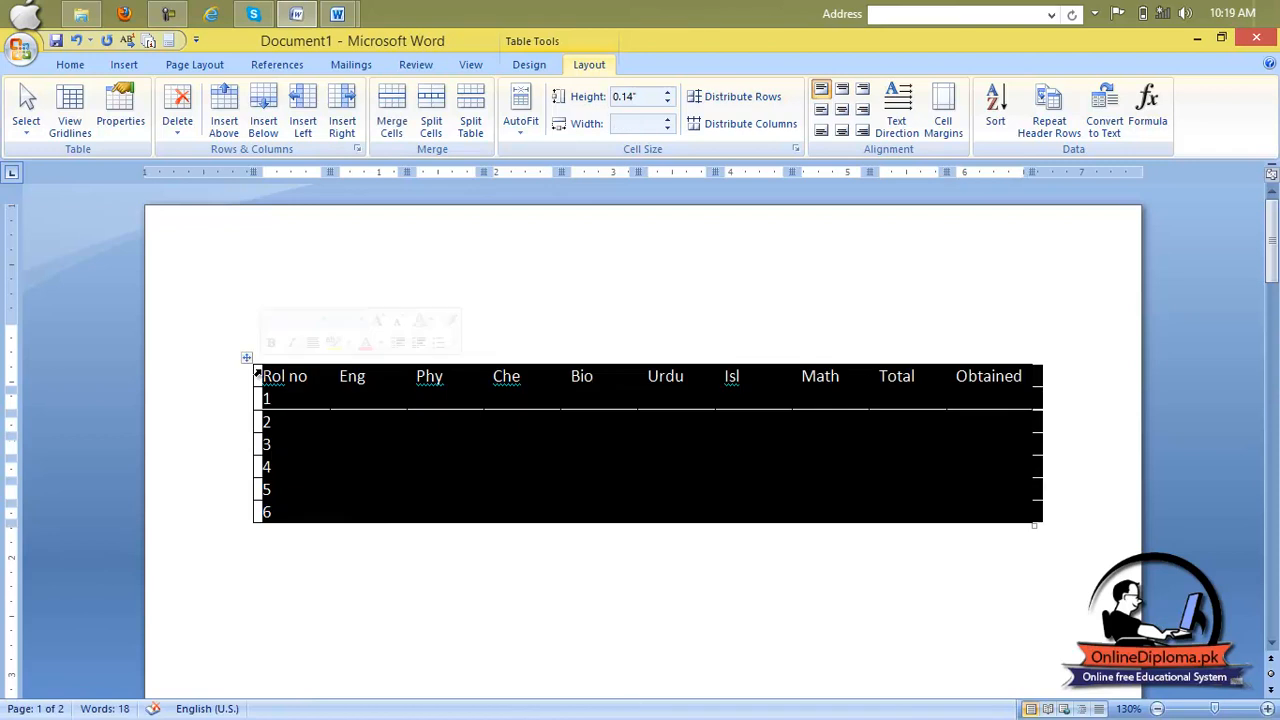
pyautogui.click(247, 360)
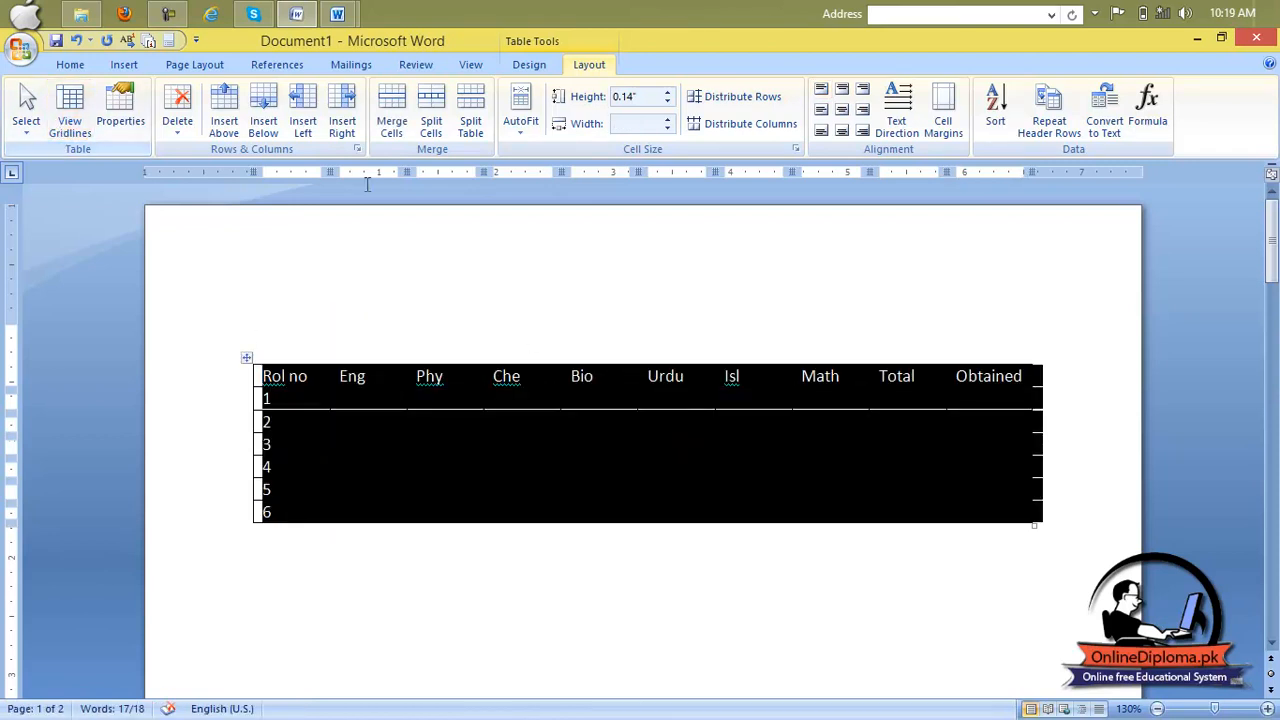
pyautogui.click(447, 421)
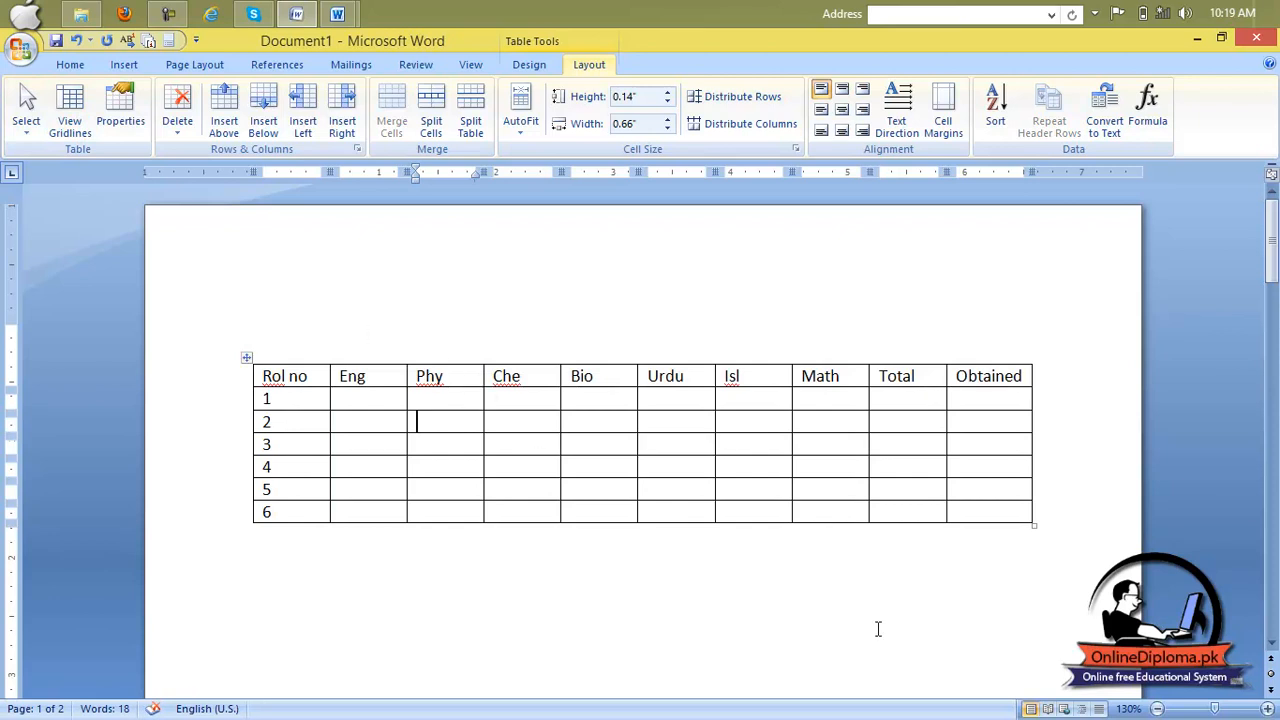
# Set the table alignment to Center and shrink the table until its first column is about 0.41" wide
pyautogui.click(120, 108)
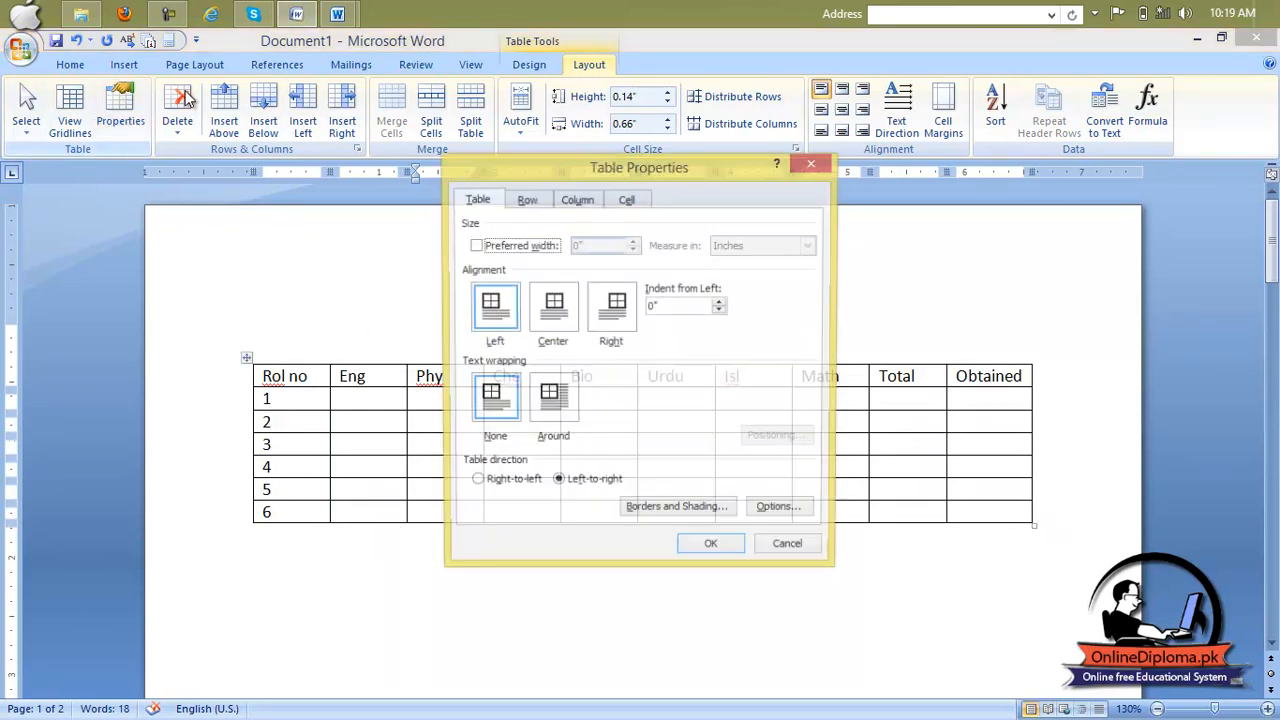
pyautogui.click(553, 307)
pyautogui.click(708, 553)
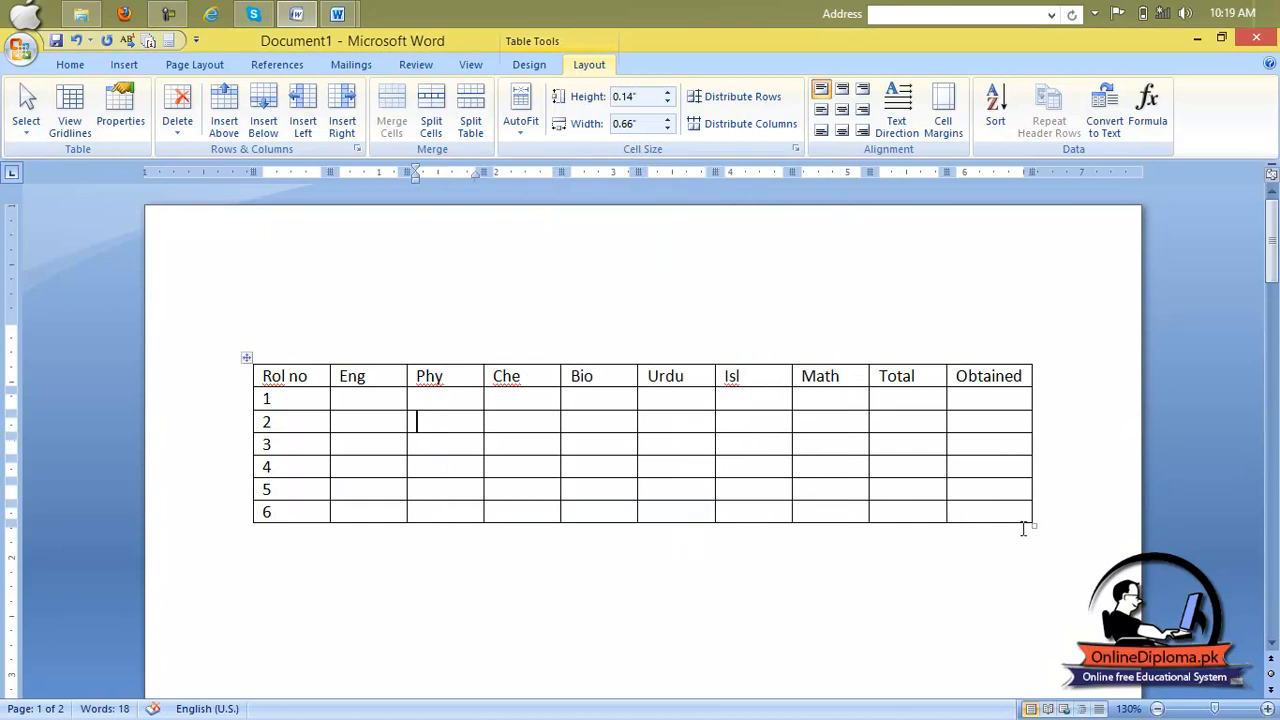
pyautogui.moveTo(1032, 525); pyautogui.dragTo(737, 471)
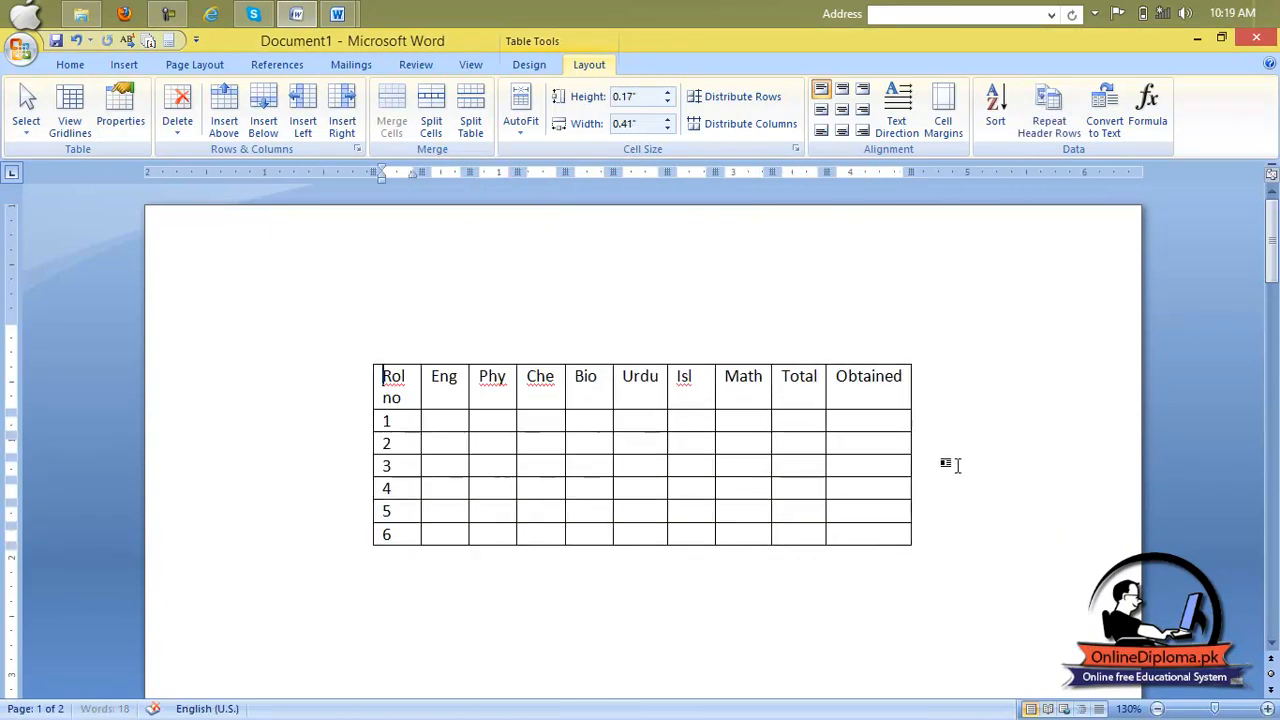
# Set the table alignment to Right, apply it, and change the alignment to Left
pyautogui.click(145, 112)
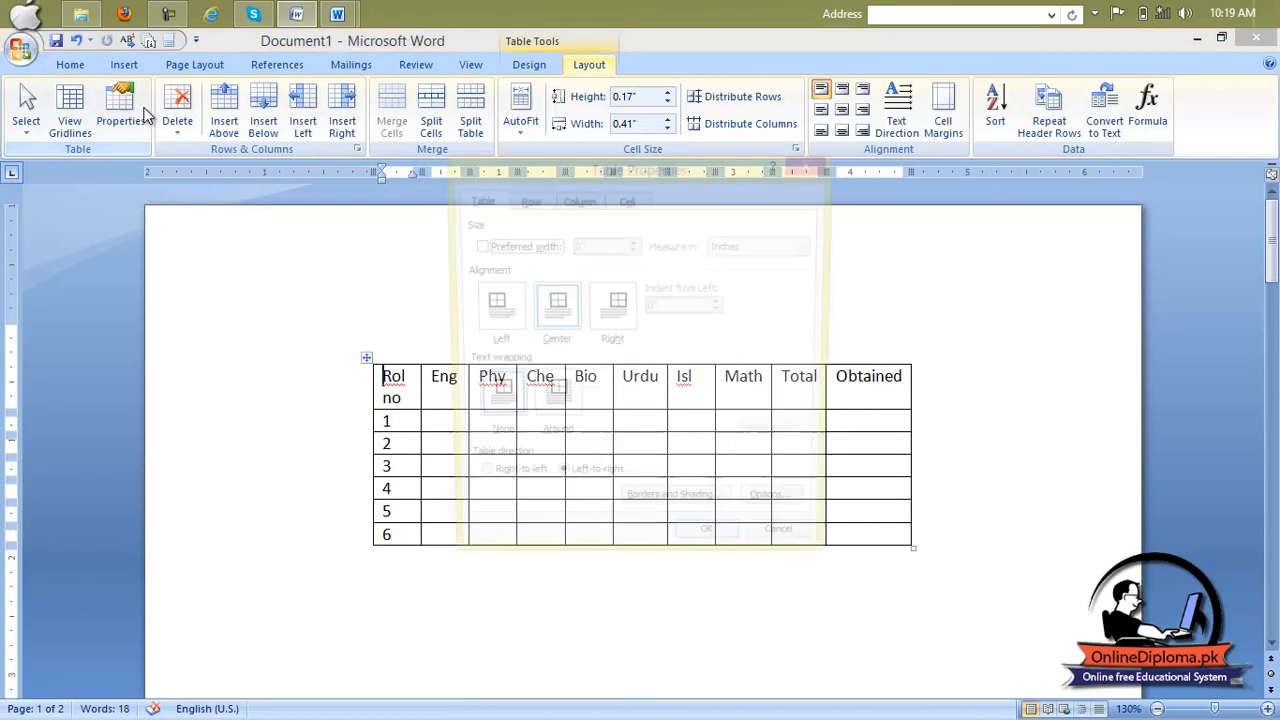
pyautogui.click(611, 312)
pyautogui.click(700, 545)
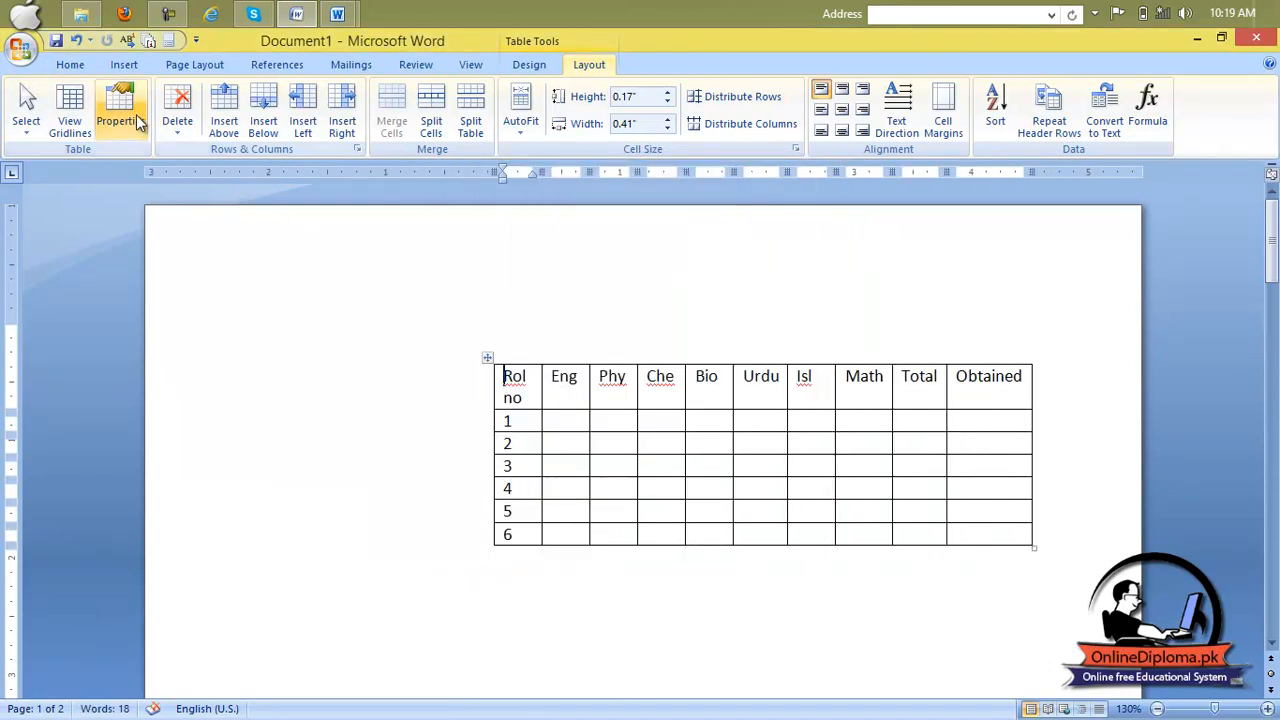
pyautogui.click(137, 118)
pyautogui.click(473, 292)
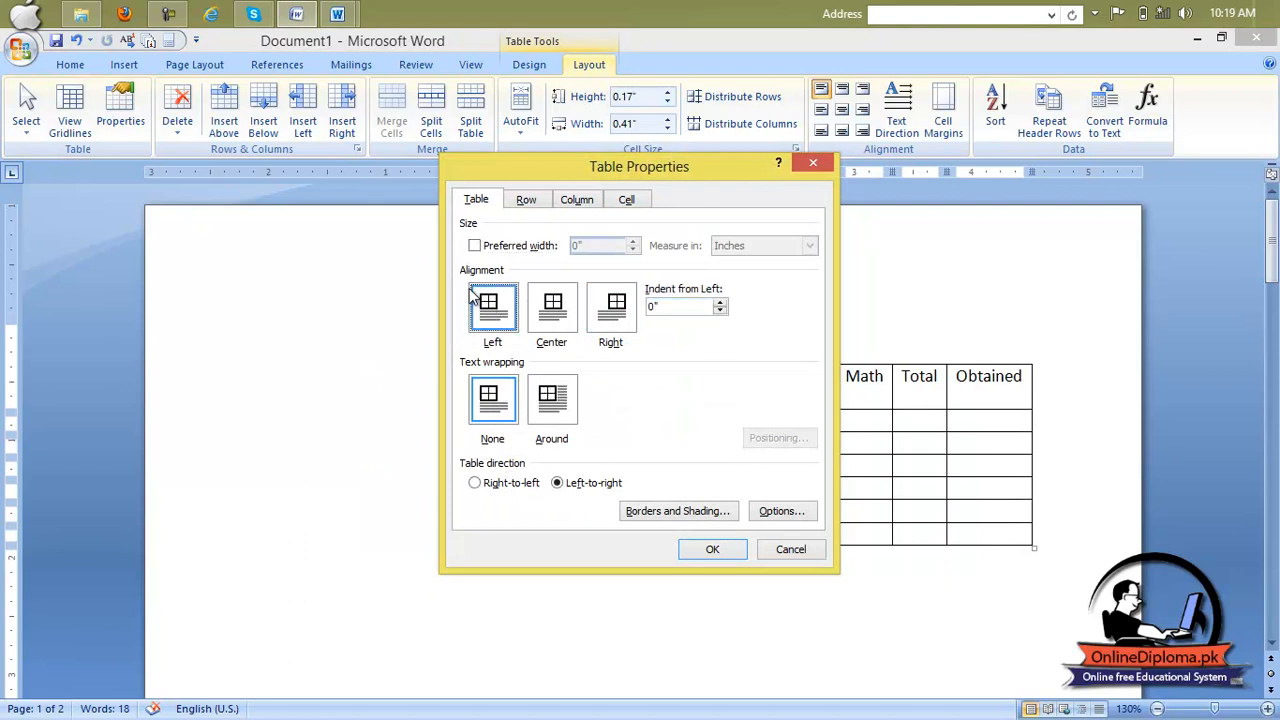
pyautogui.click(700, 549)
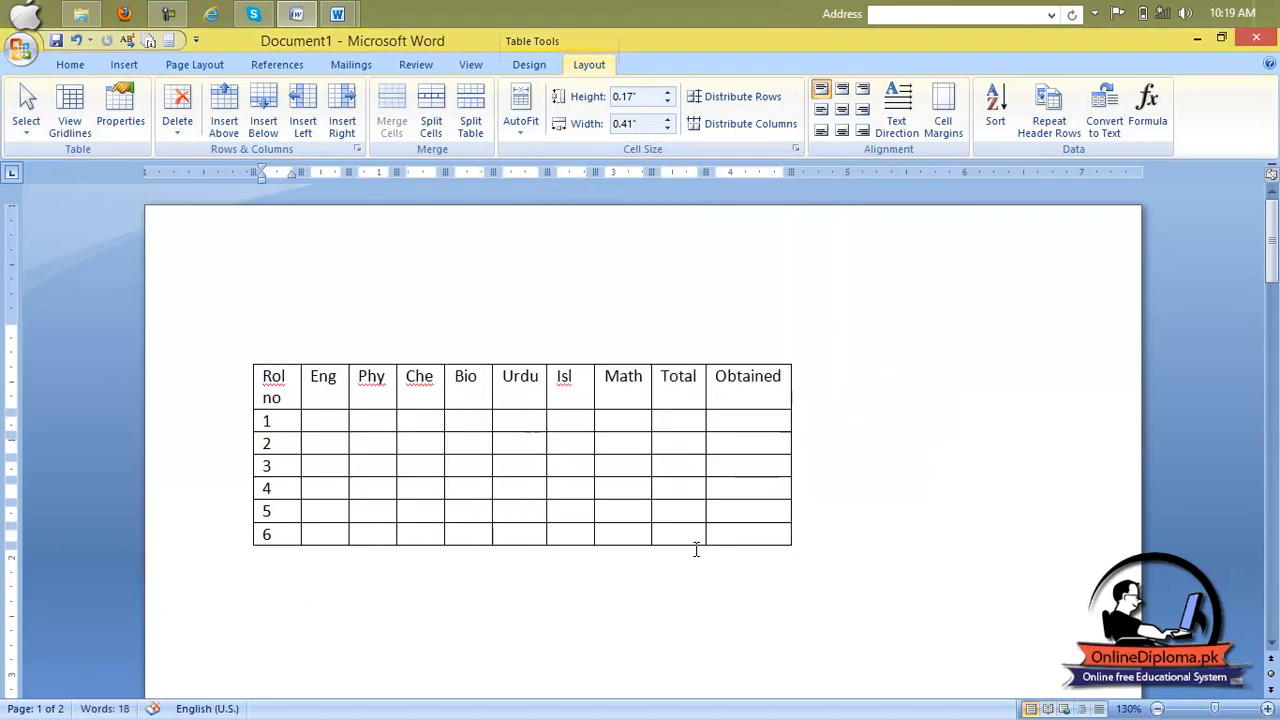
# Set the table alignment to Center and enlarge the table to a first column about 0.55" wide and rows about 0.23" high
pyautogui.click(125, 118)
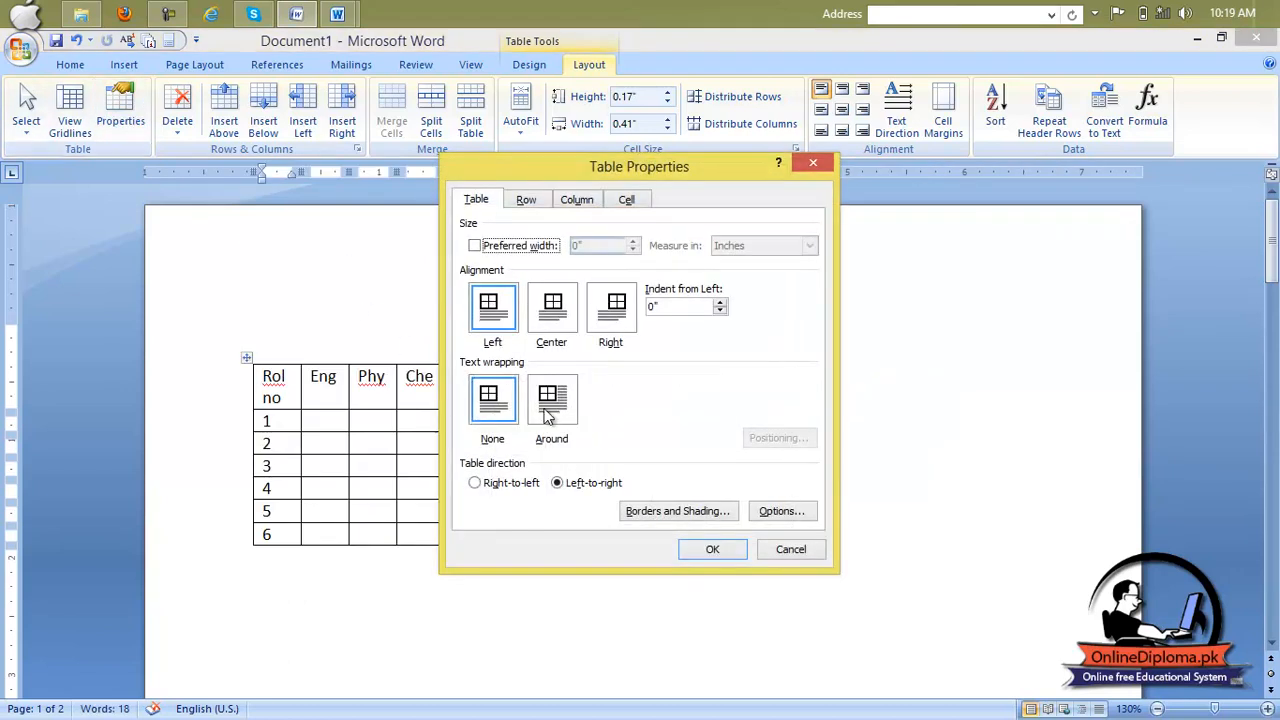
pyautogui.click(564, 326)
pyautogui.click(712, 551)
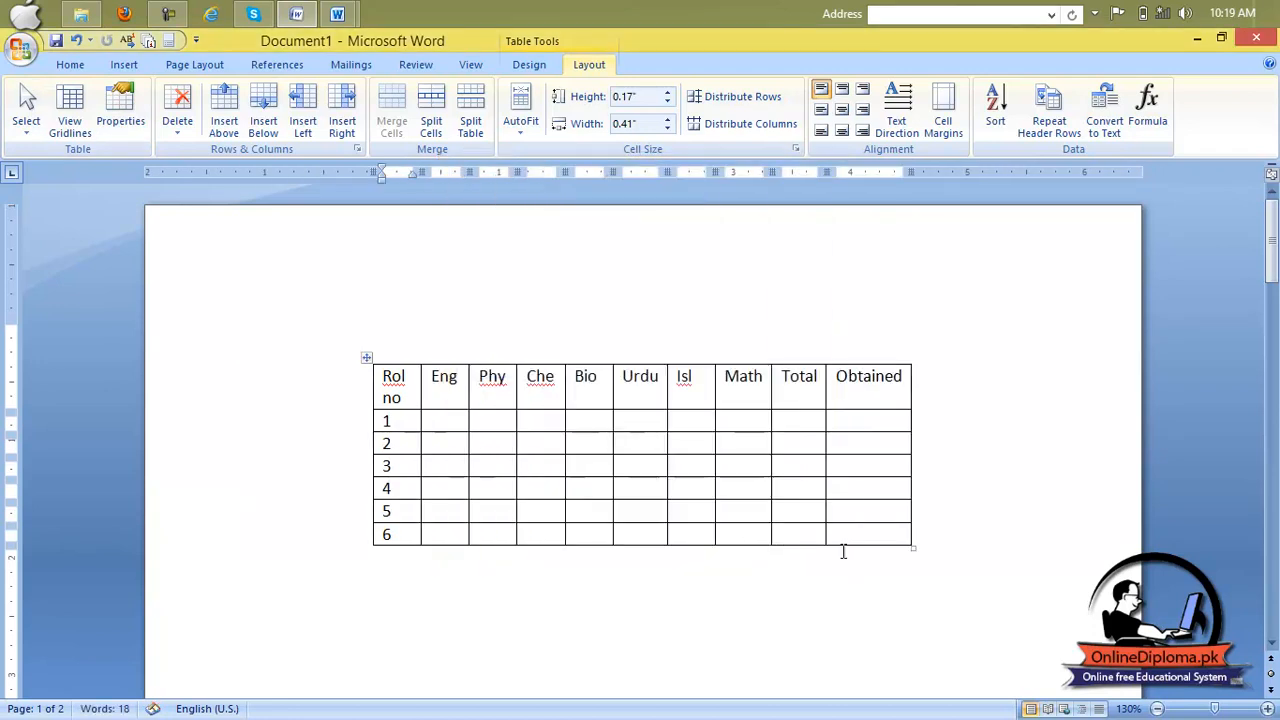
pyautogui.moveTo(914, 548); pyautogui.dragTo(1090, 600)
# Review the row, column and cell size settings in the table properties, and close them without changes
pyautogui.click(177, 130)
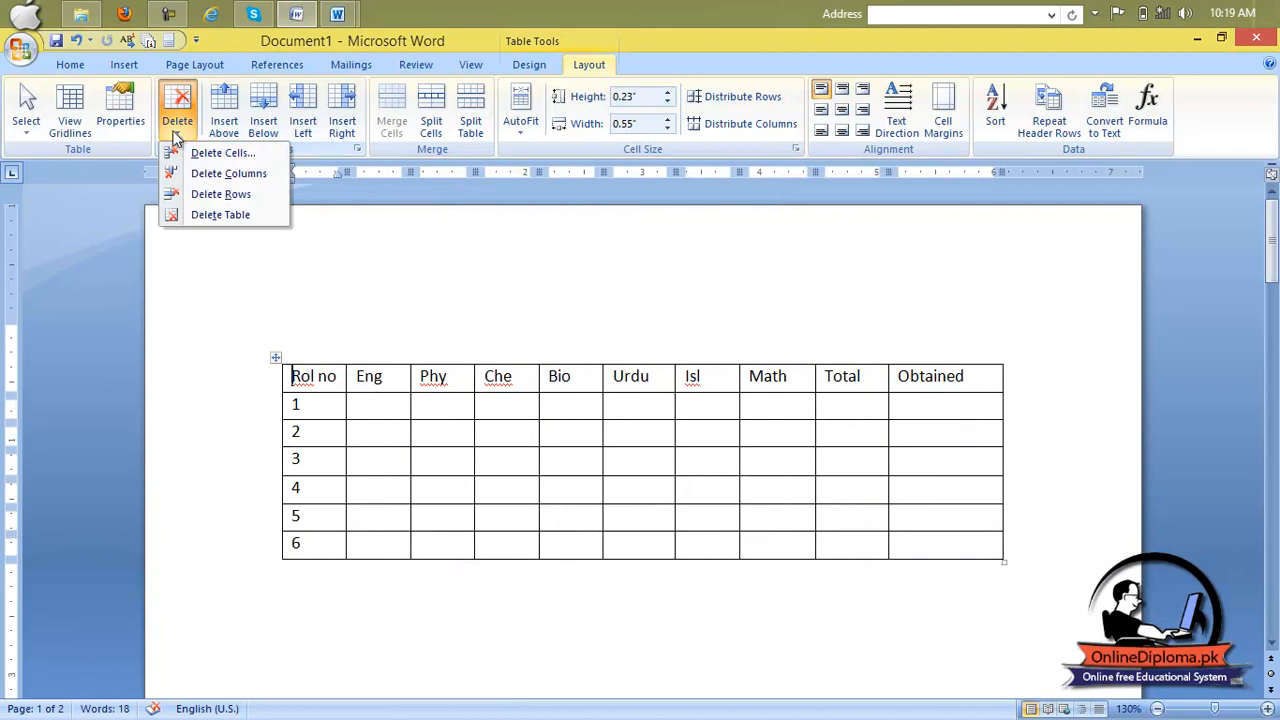
pyautogui.click(124, 120)
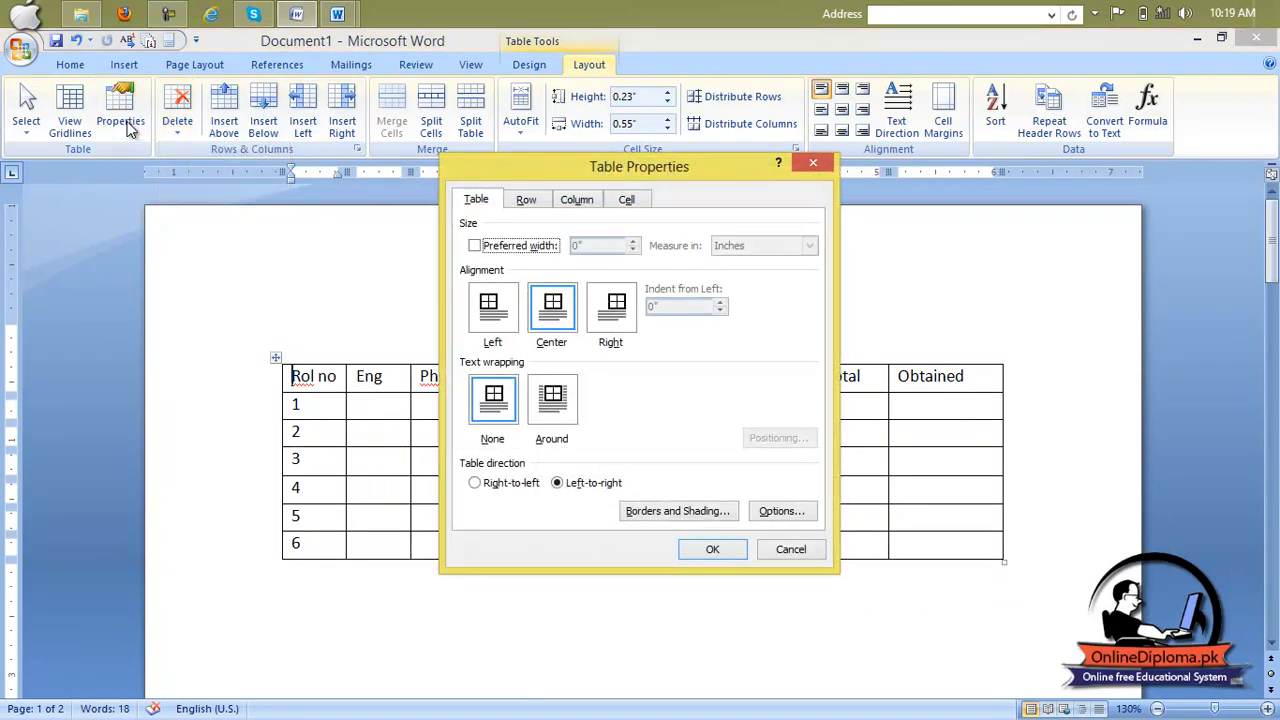
pyautogui.click(527, 200)
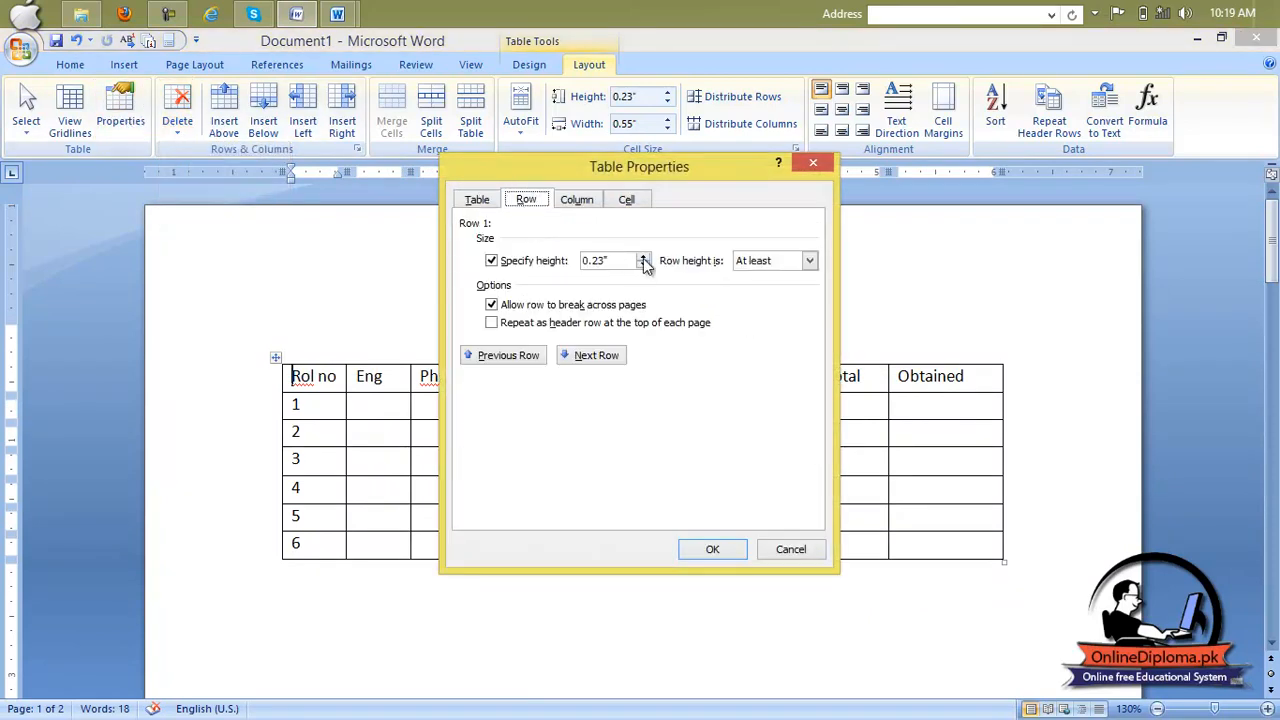
pyautogui.moveTo(671, 166); pyautogui.dragTo(668, 180)
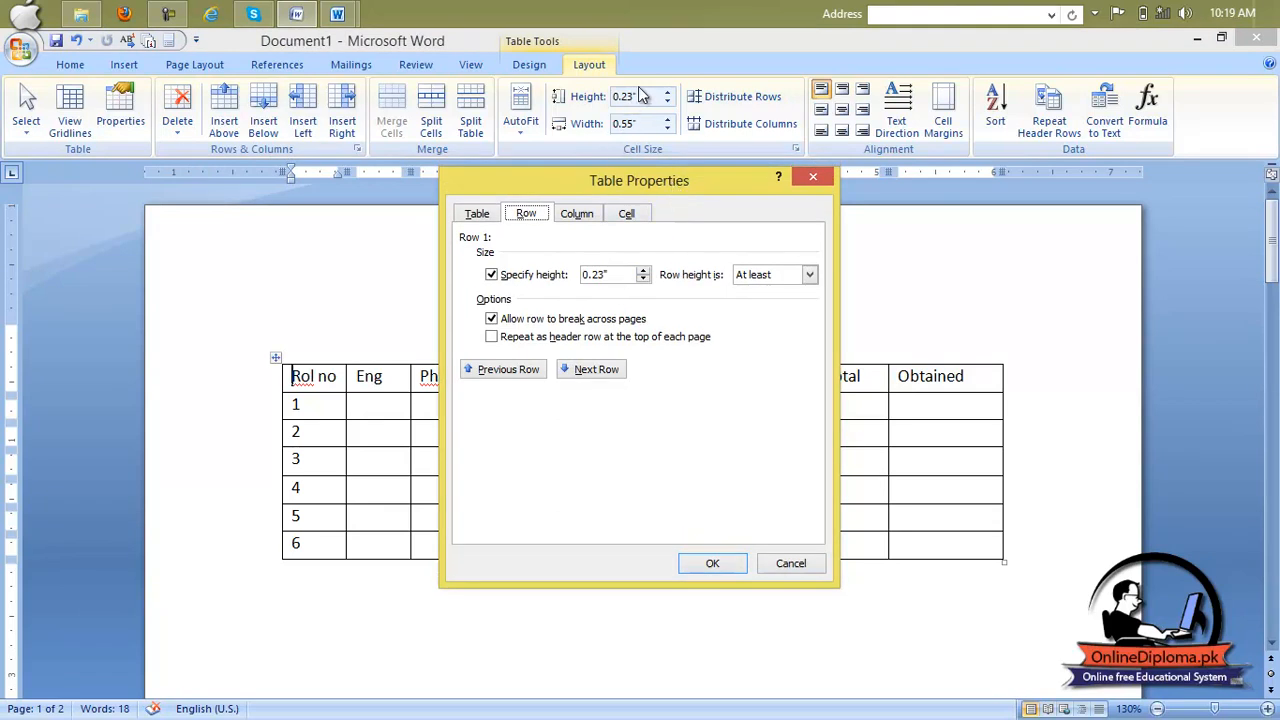
pyautogui.click(570, 216)
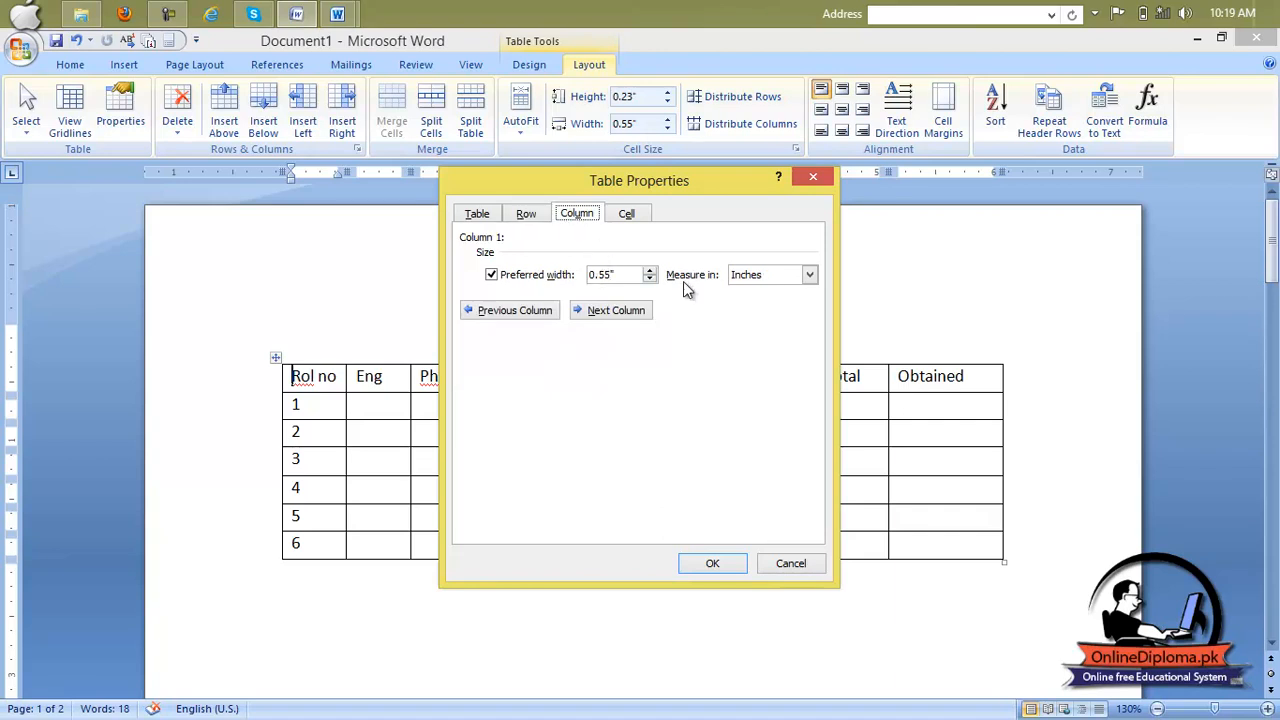
pyautogui.click(640, 214)
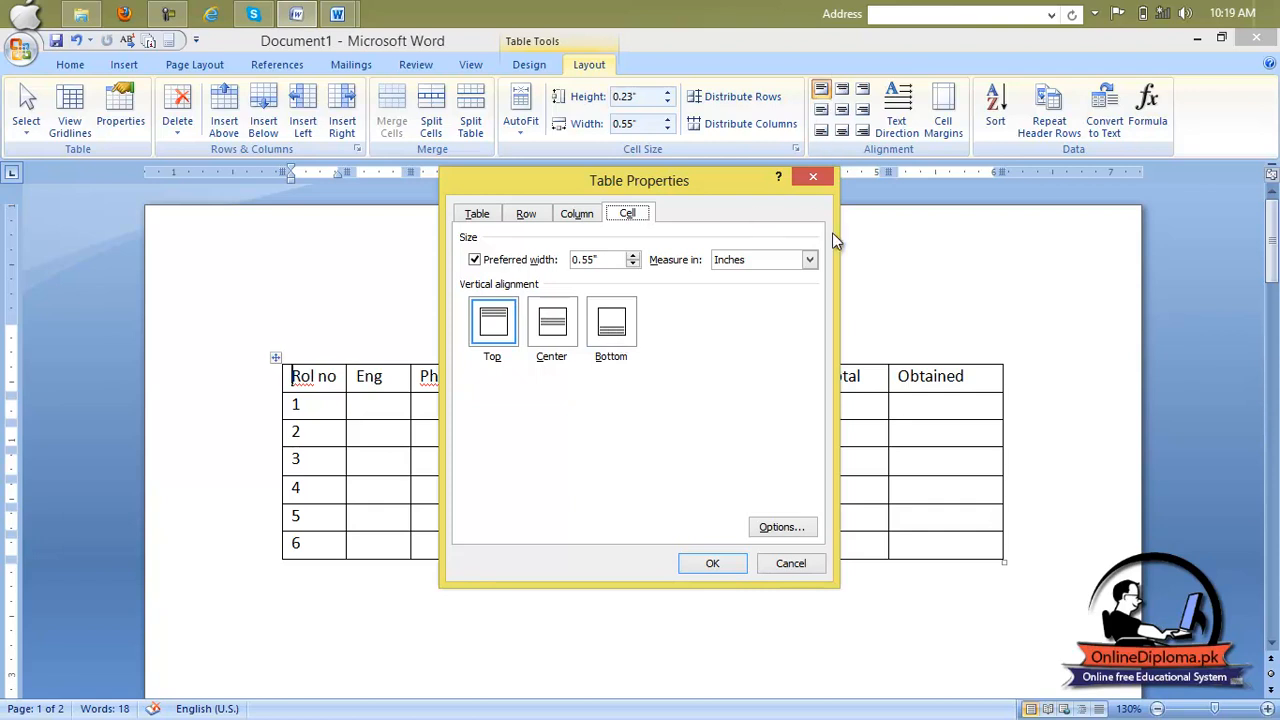
pyautogui.click(814, 178)
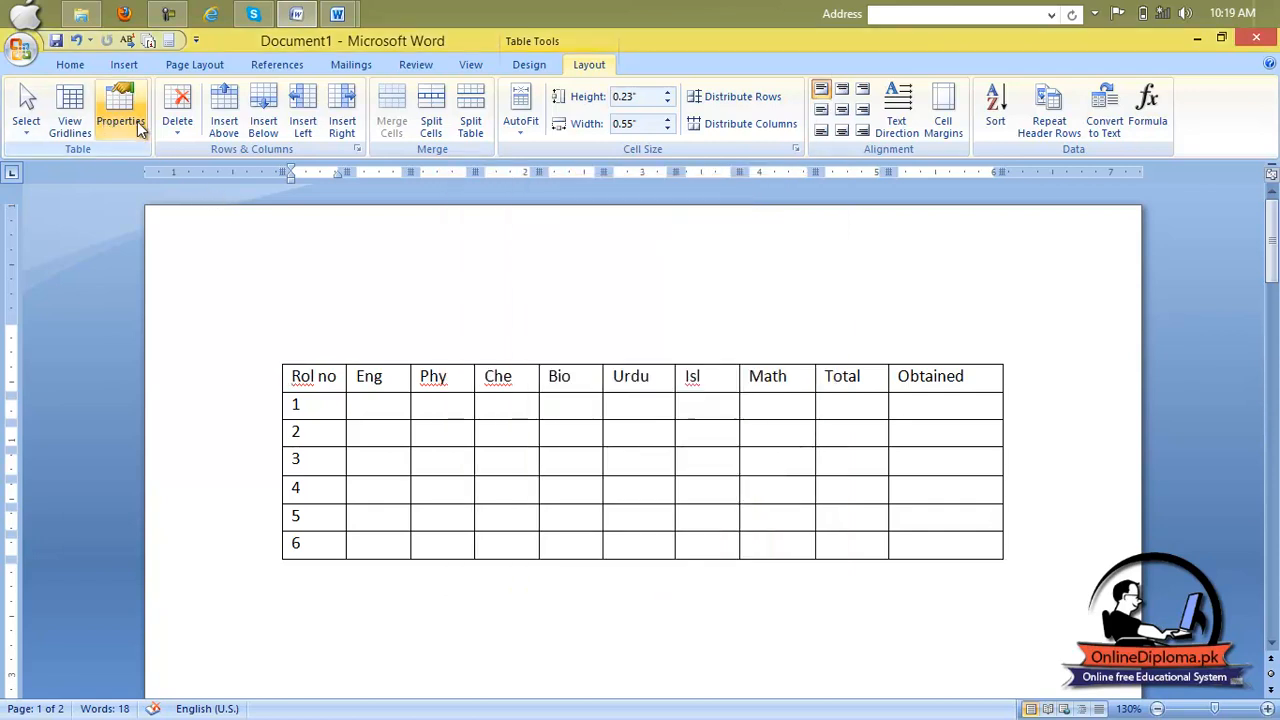
# Delete the Rol no column from the table and undo the deletion
pyautogui.click(177, 118)
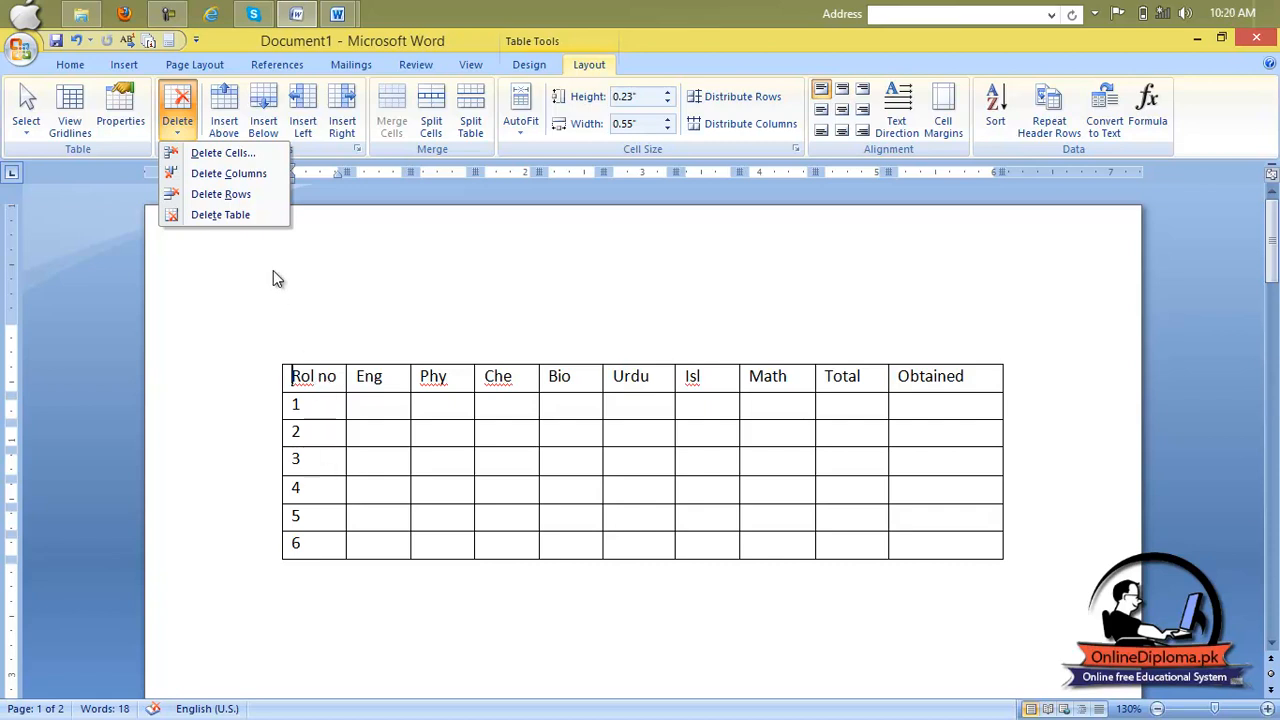
pyautogui.click(257, 176)
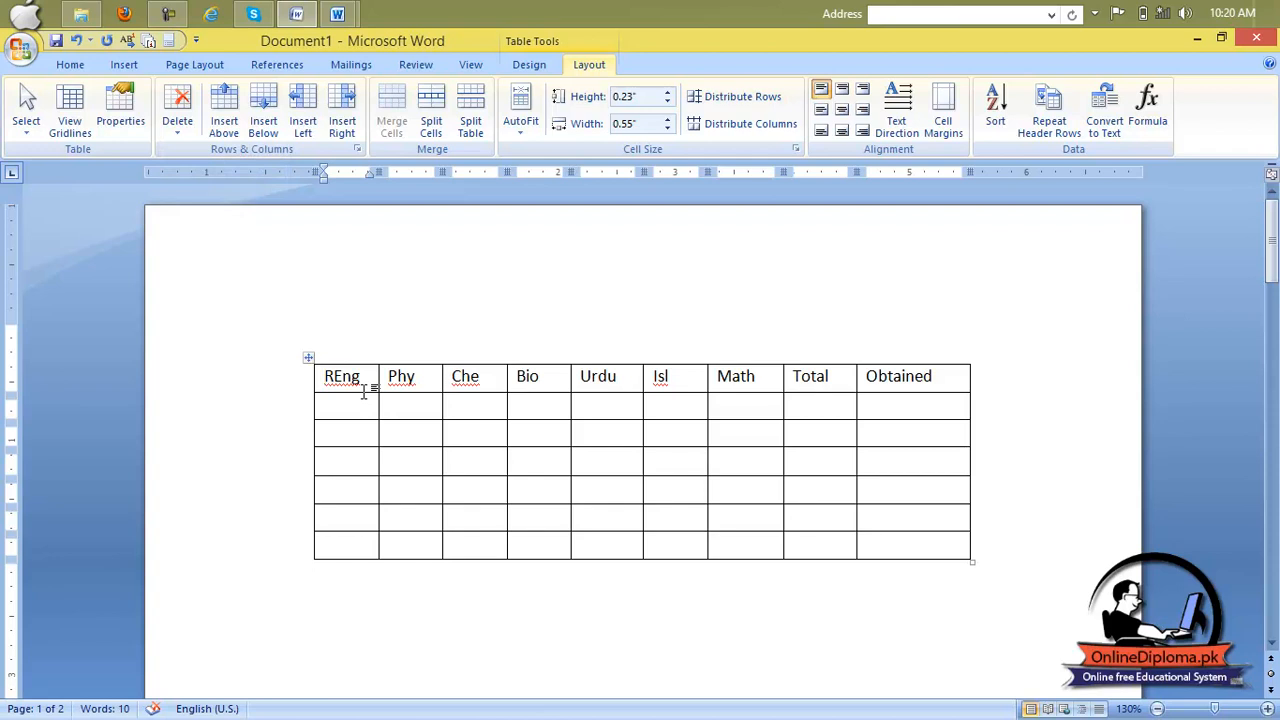
pyautogui.hotkey('ctrl', 'z')
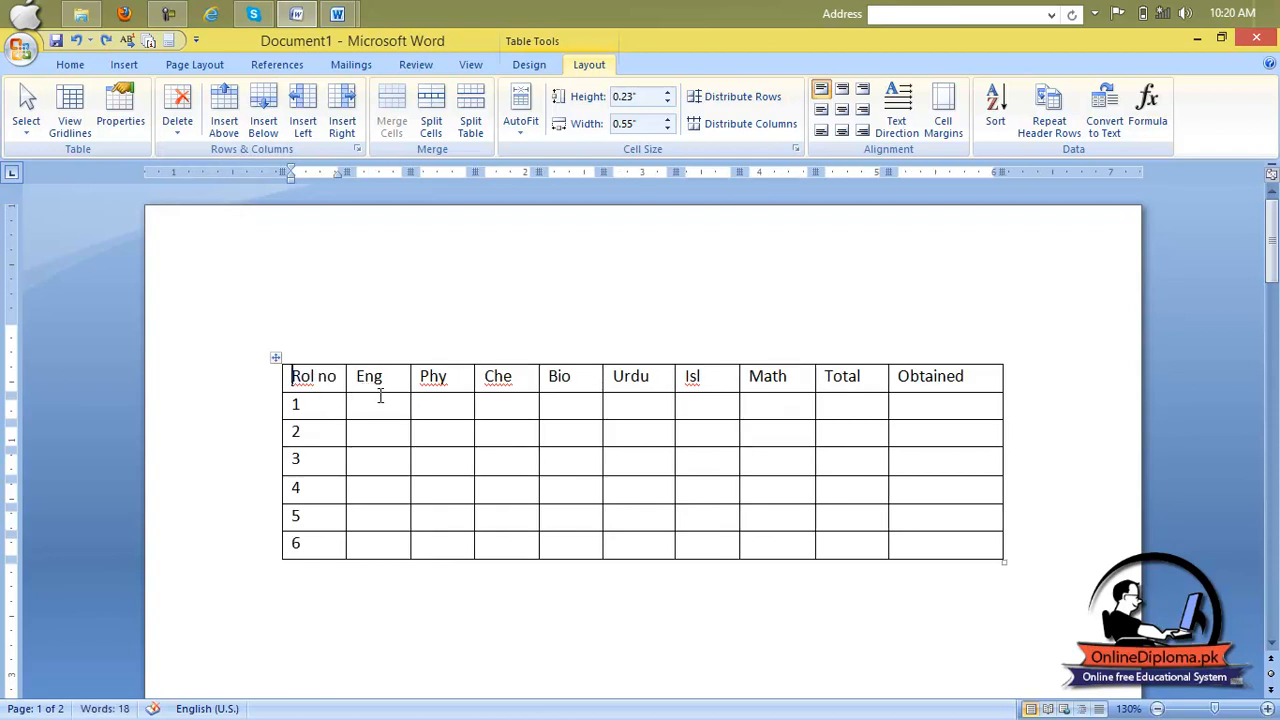
# Delete the table's header row with the subject names and undo the deletion
pyautogui.click(166, 135)
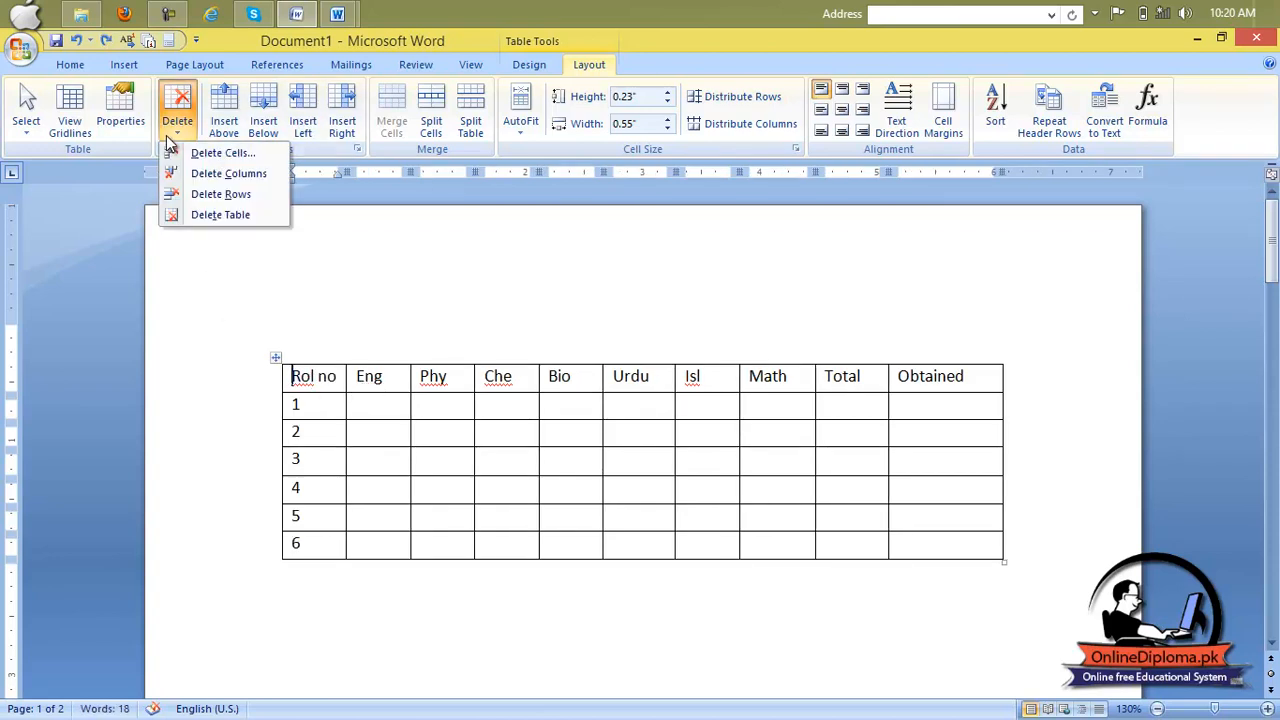
pyautogui.click(220, 194)
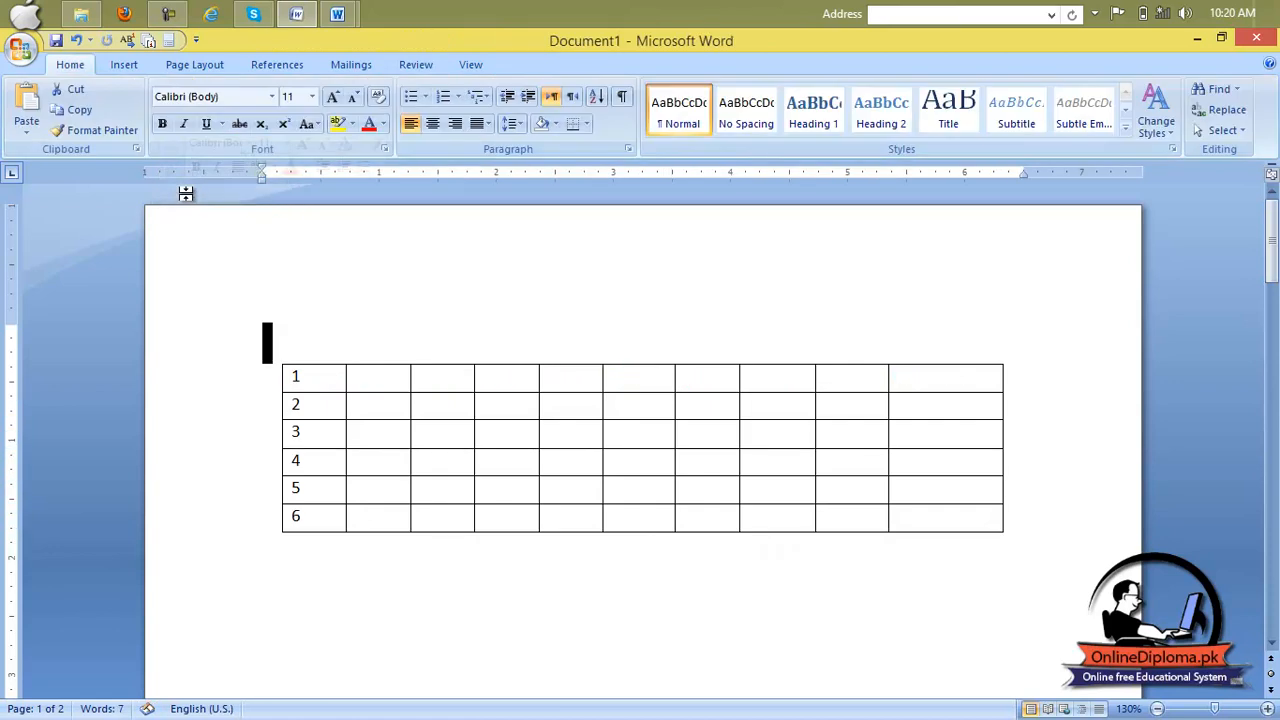
pyautogui.click(312, 380)
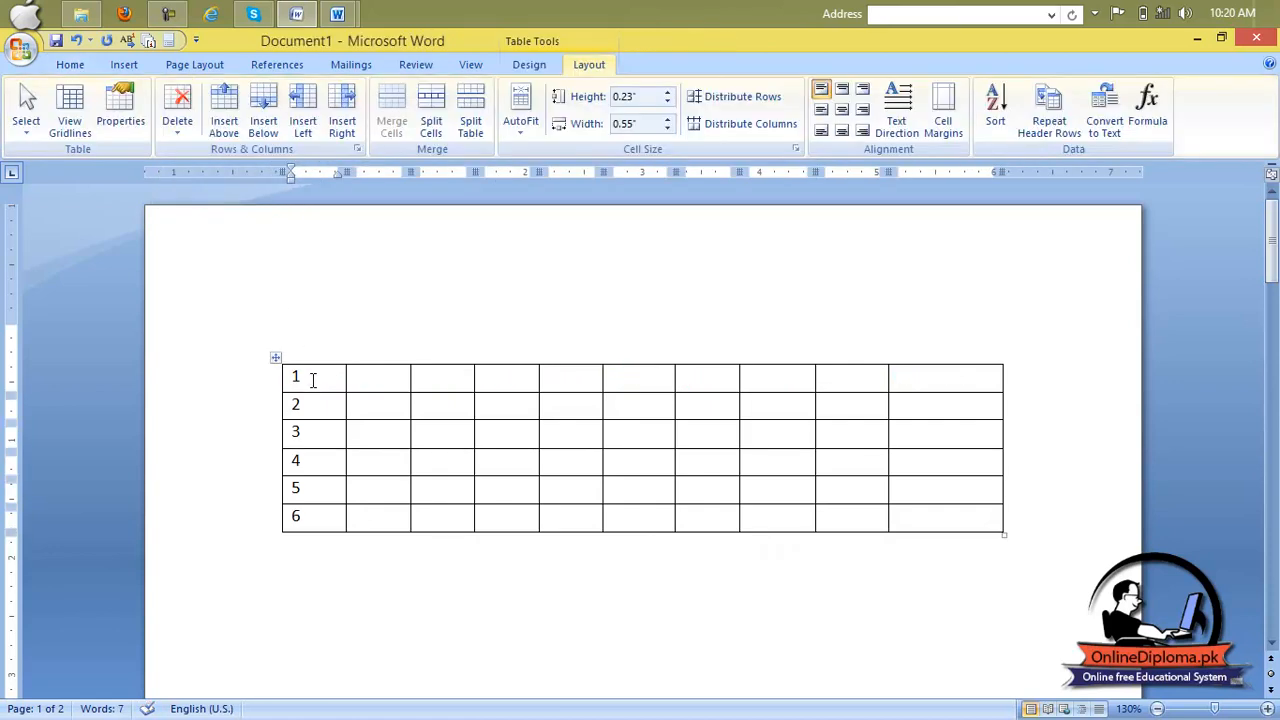
pyautogui.hotkey('ctrl', 'z')
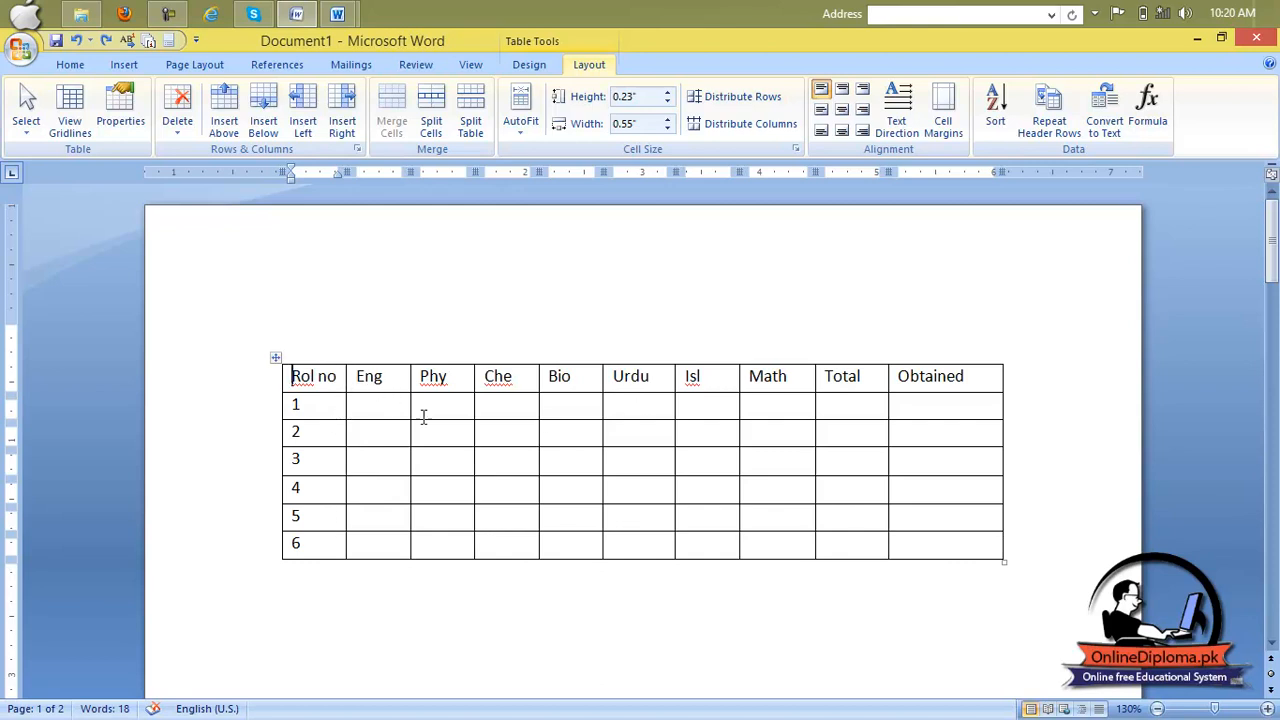
# Delete only the Rol no header cell with the Shift cells left option, and undo the deletion
pyautogui.click(177, 112)
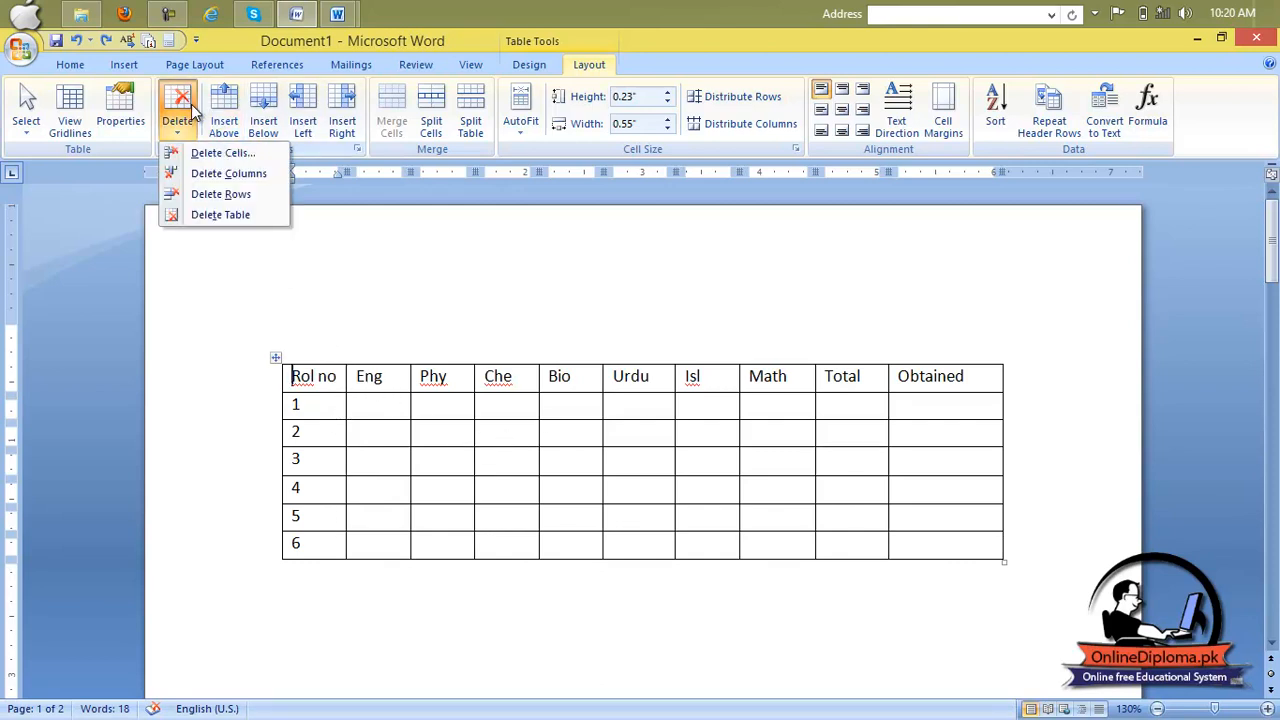
pyautogui.click(214, 155)
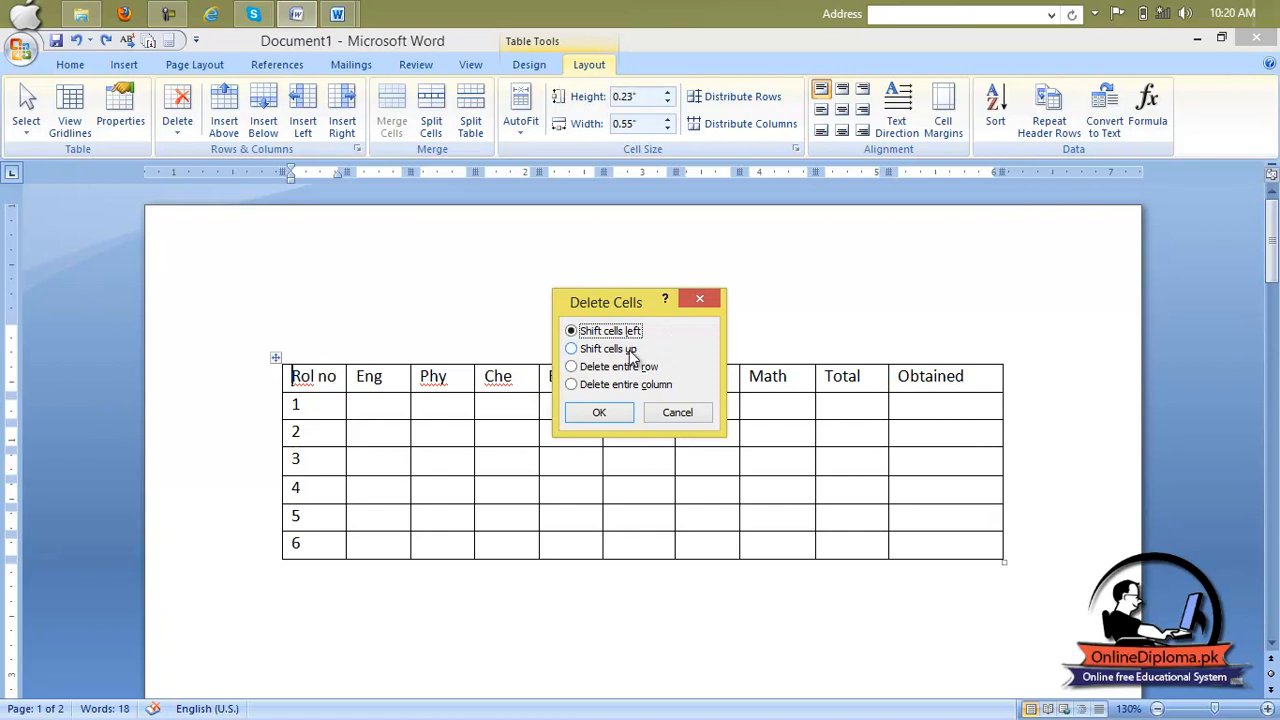
pyautogui.click(618, 411)
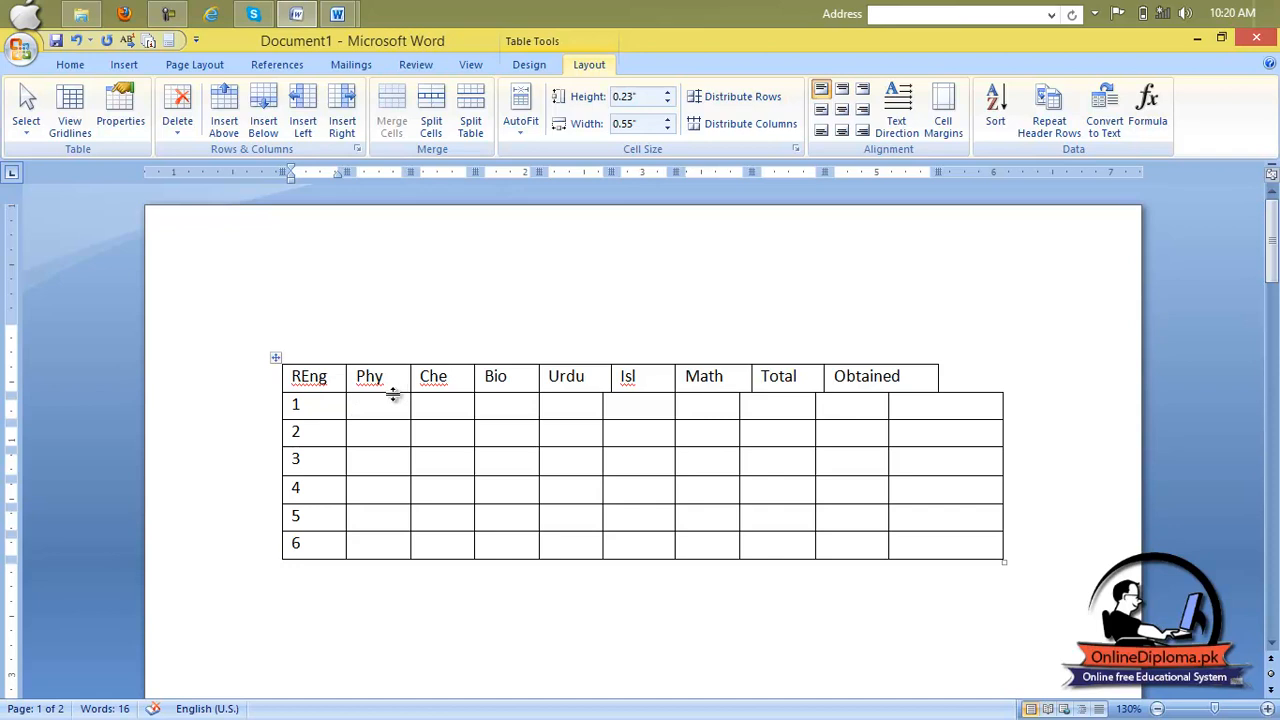
pyautogui.hotkey('ctrl', 'z')
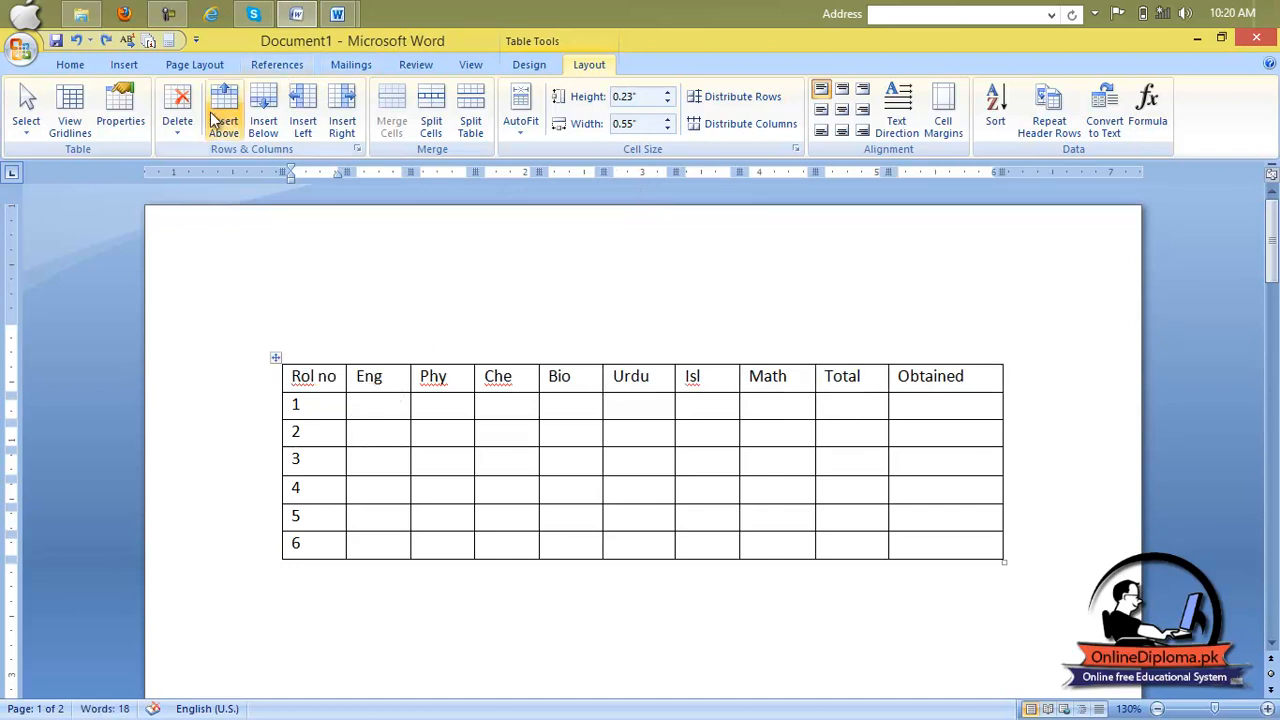
# Delete the entire marks table and restore it by undoing the deletion
pyautogui.click(176, 112)
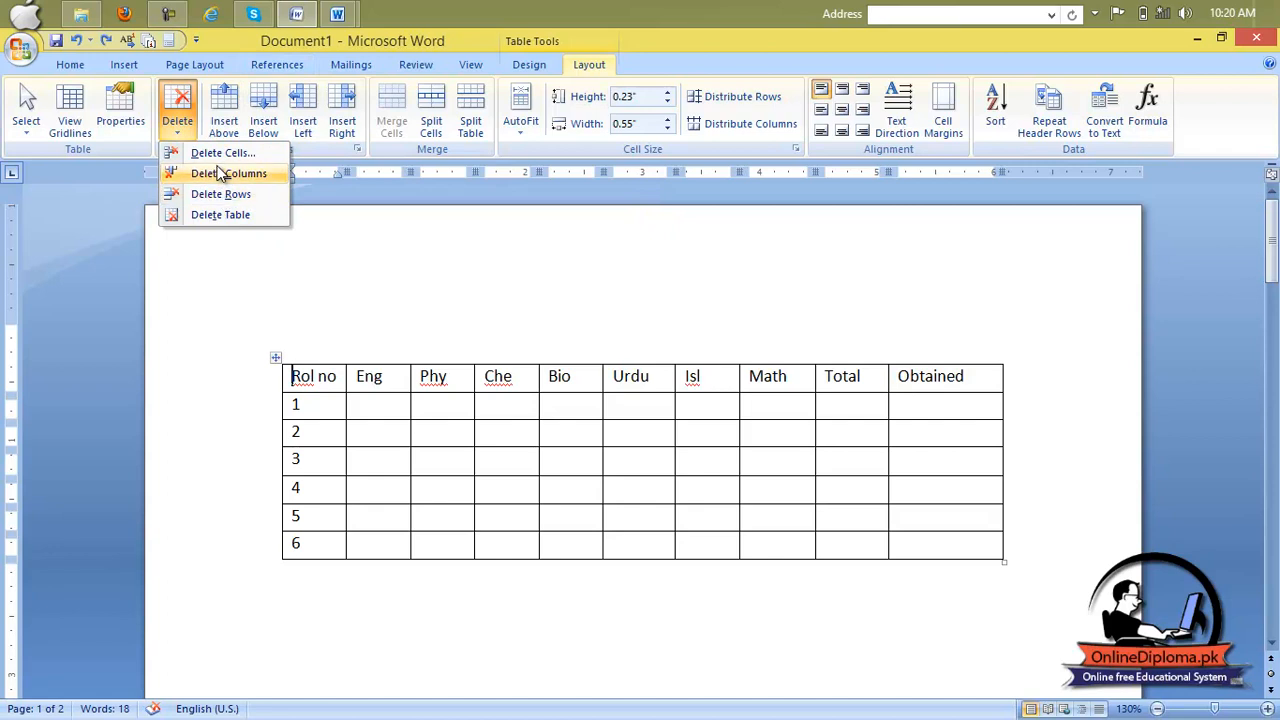
pyautogui.click(222, 216)
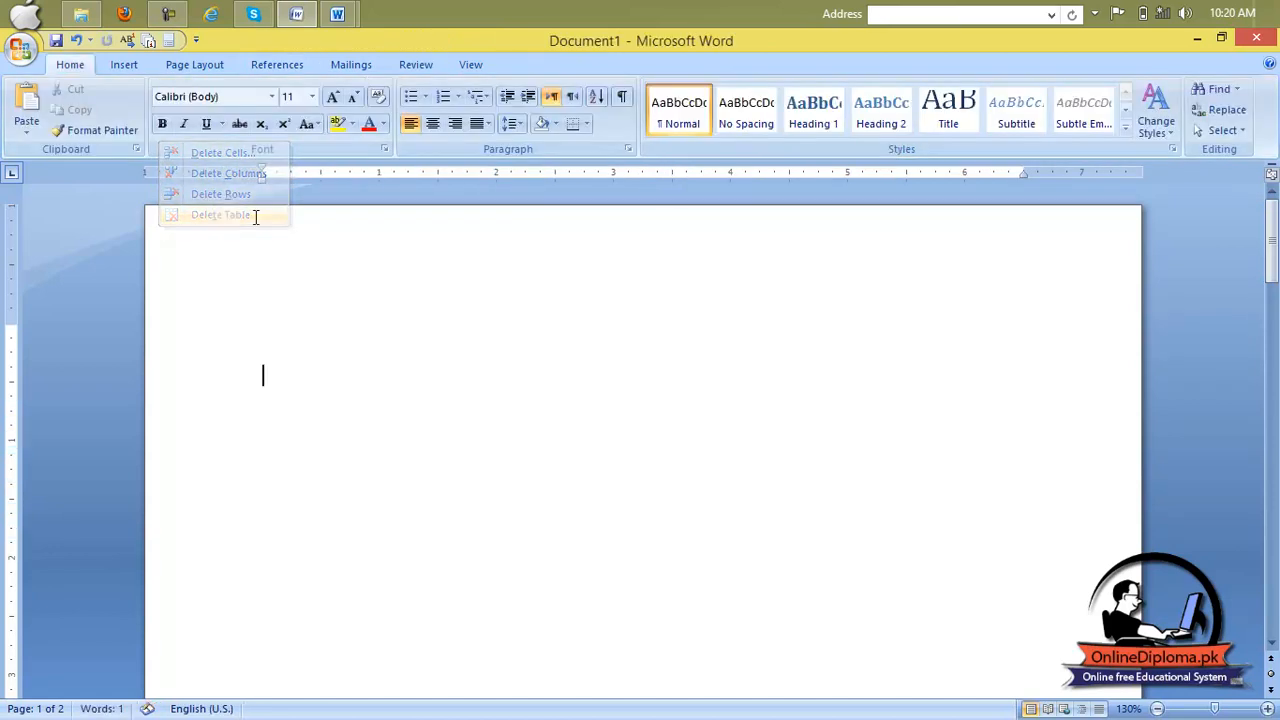
pyautogui.hotkey('ctrl', 'z')
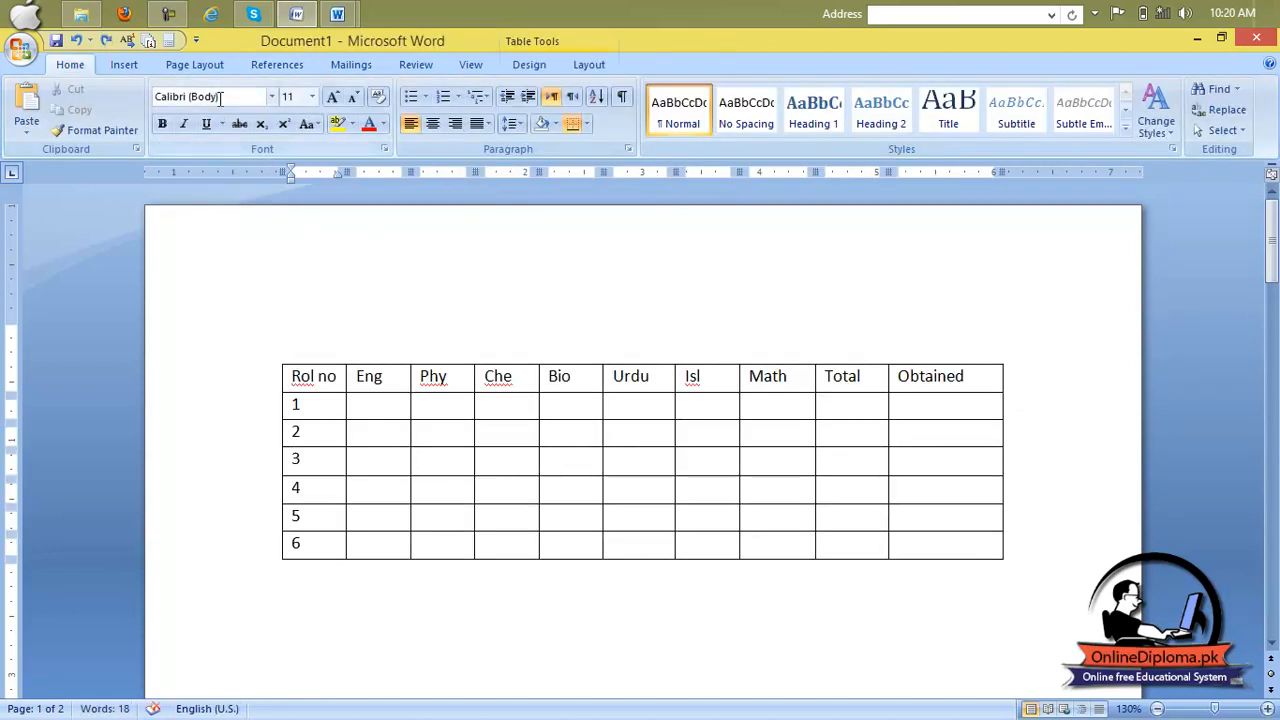
# Insert one empty row above and one empty row below the row of roll number 1
pyautogui.click(568, 65)
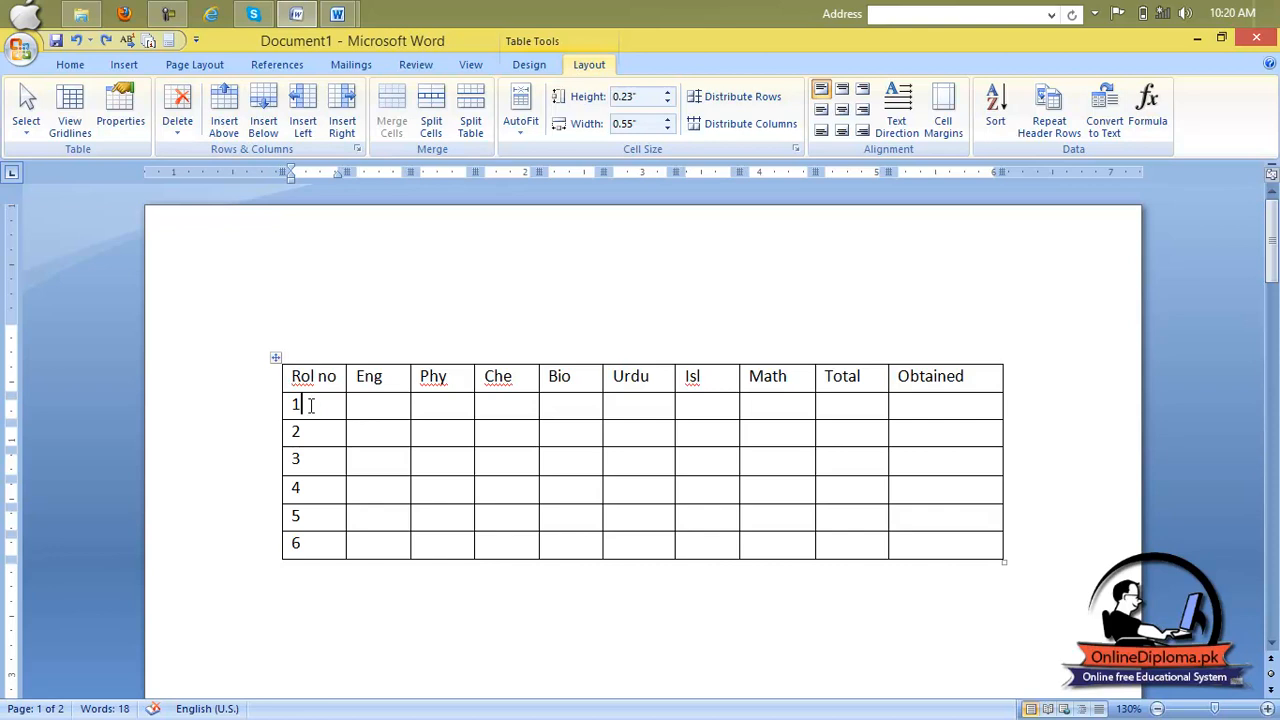
pyautogui.click(227, 124)
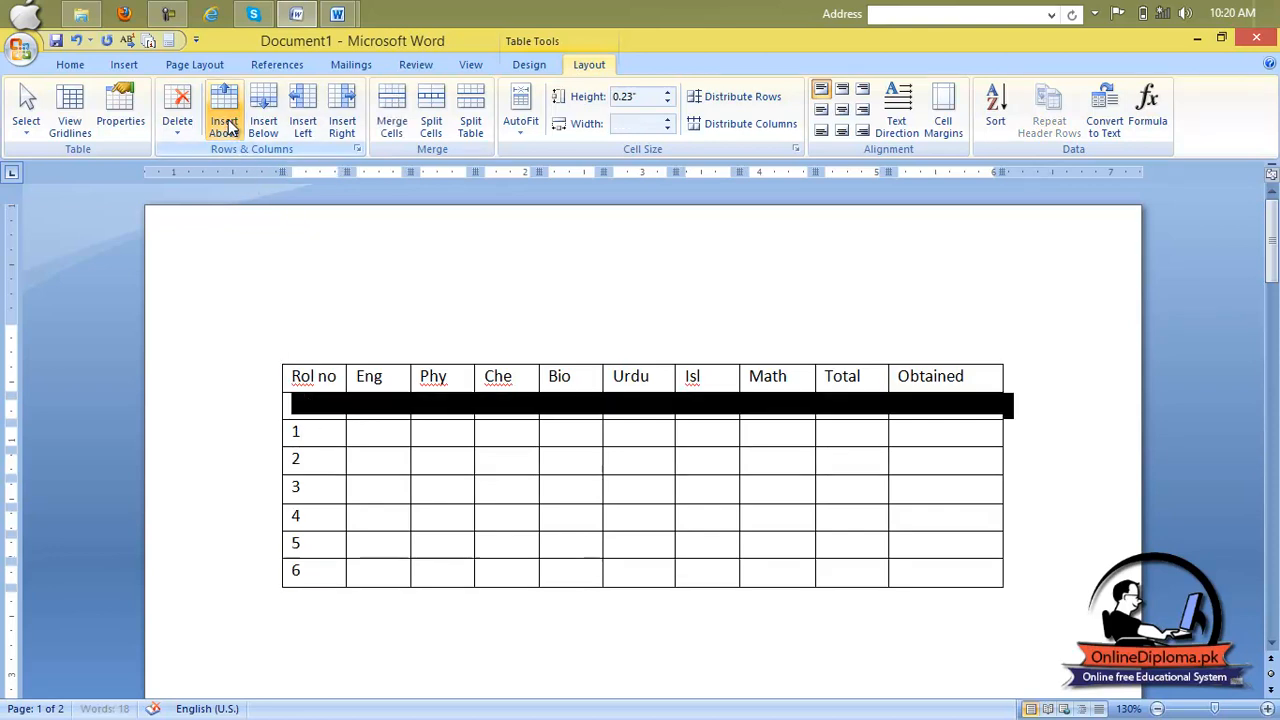
pyautogui.click(377, 433)
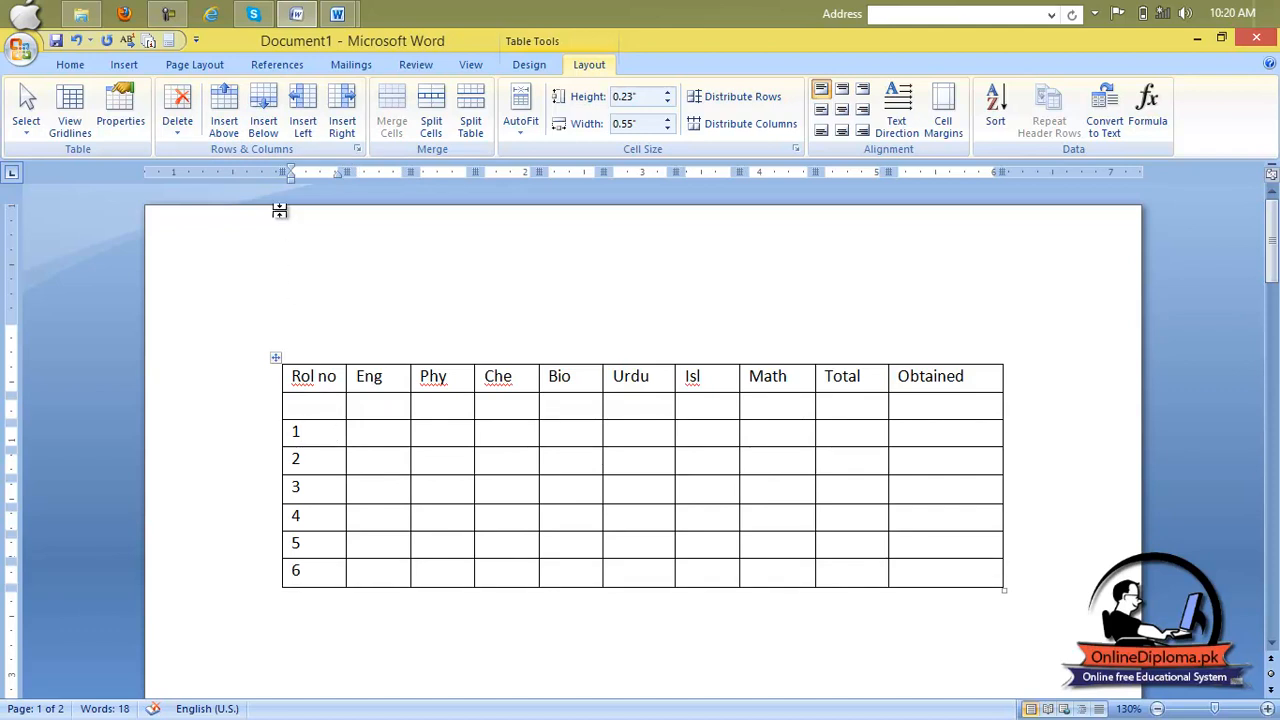
pyautogui.click(266, 128)
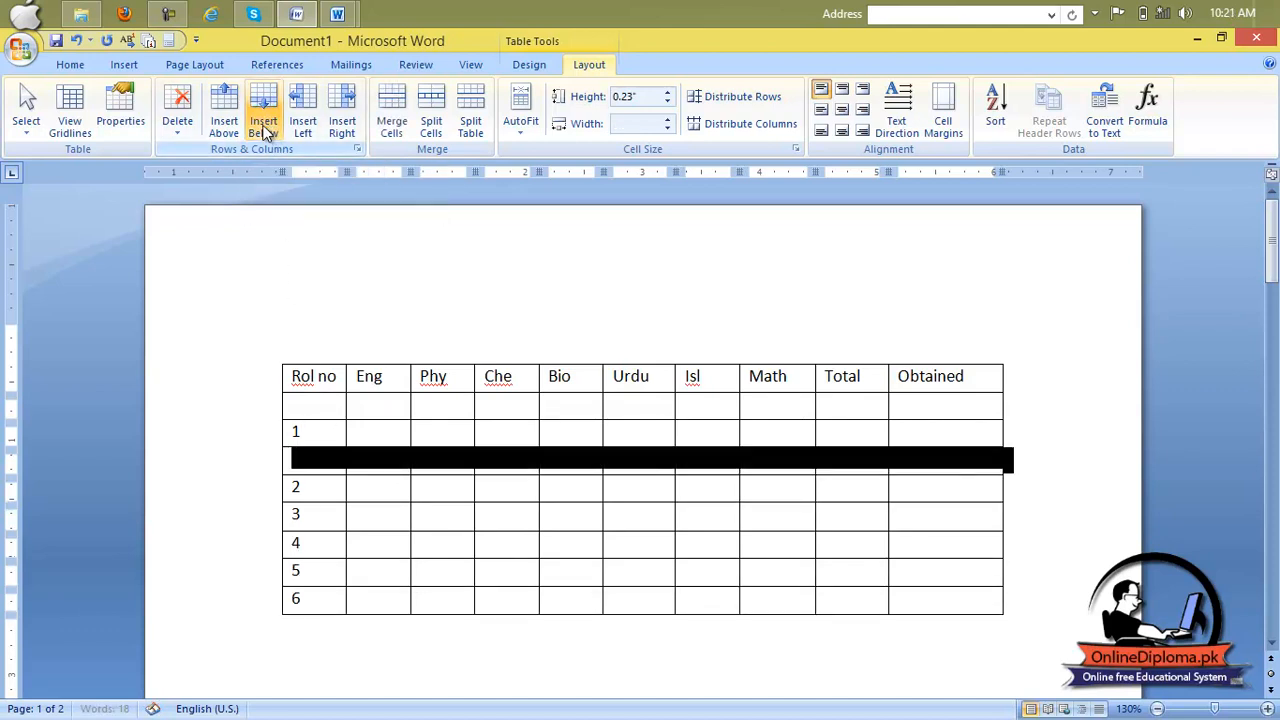
pyautogui.click(376, 467)
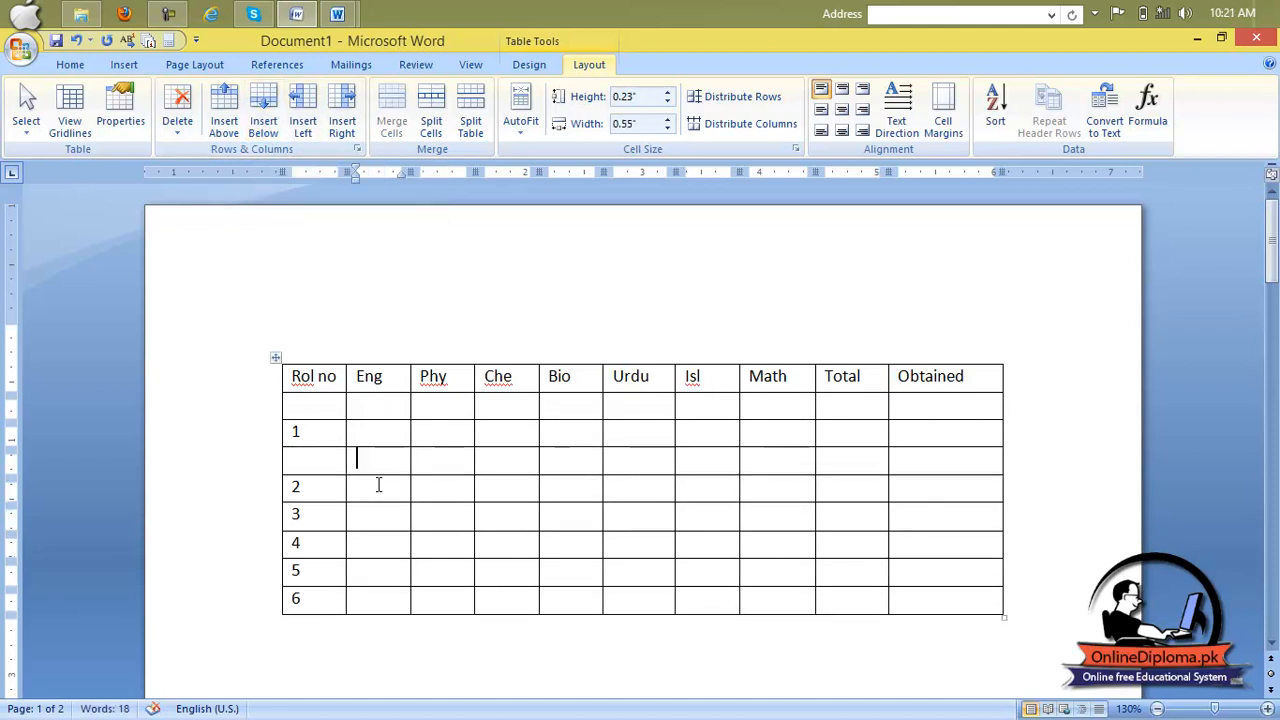
# Insert one empty column to the left and one to the right of the Rol no column
pyautogui.click(298, 431)
pyautogui.click(310, 122)
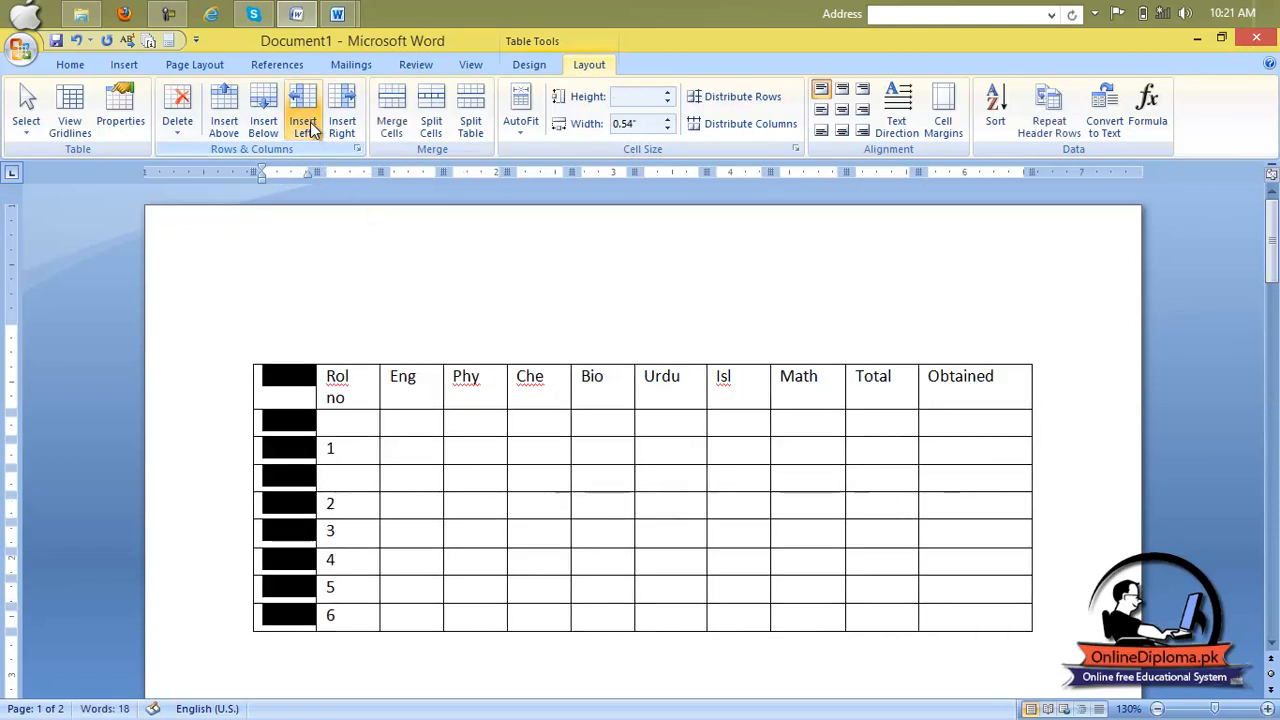
pyautogui.click(351, 437)
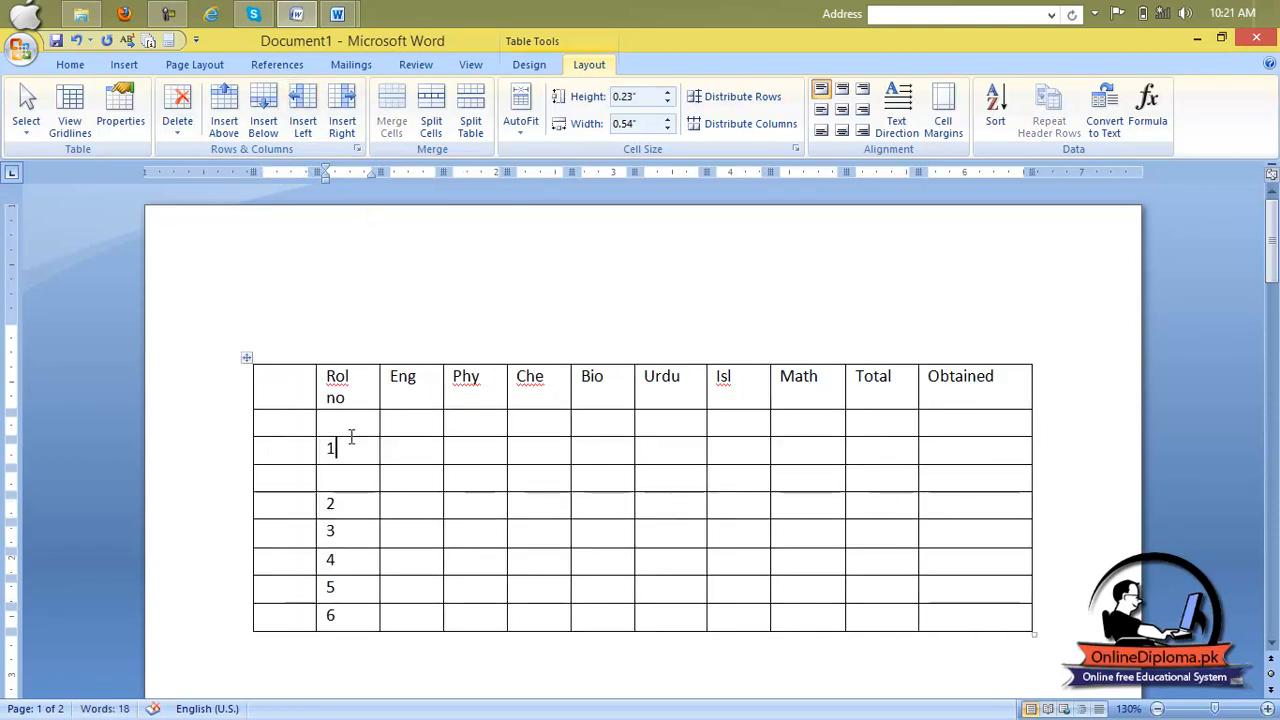
pyautogui.click(342, 120)
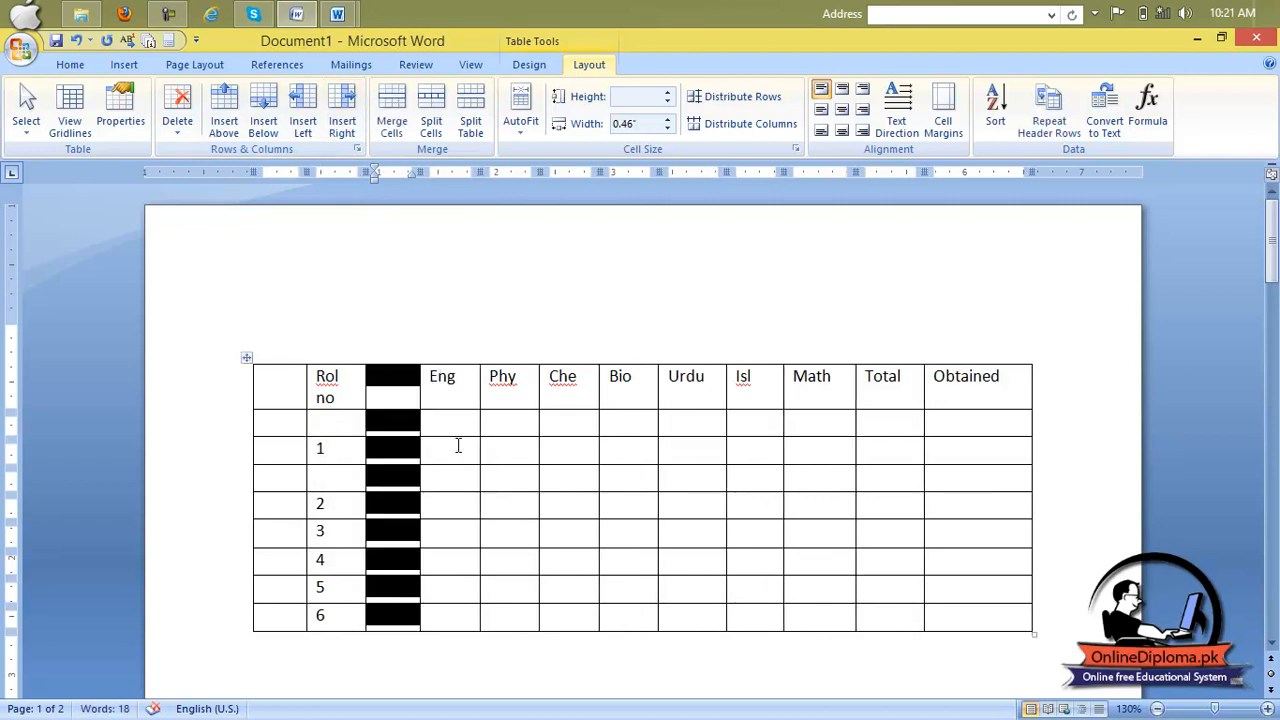
# Undo the two column insertions and the two row insertions
pyautogui.hotkey('ctrl', 'z')
pyautogui.hotkey('ctrl', 'z')
pyautogui.hotkey('ctrl', 'z')
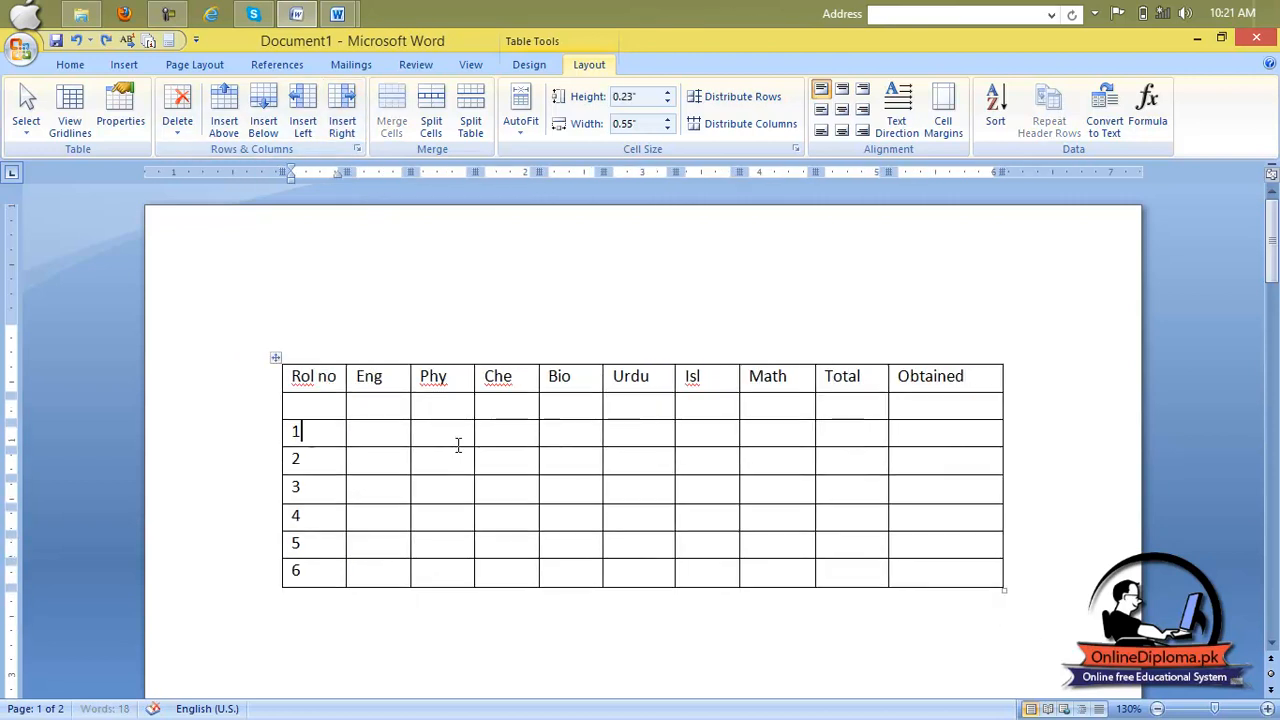
pyautogui.hotkey('ctrl', 'z')
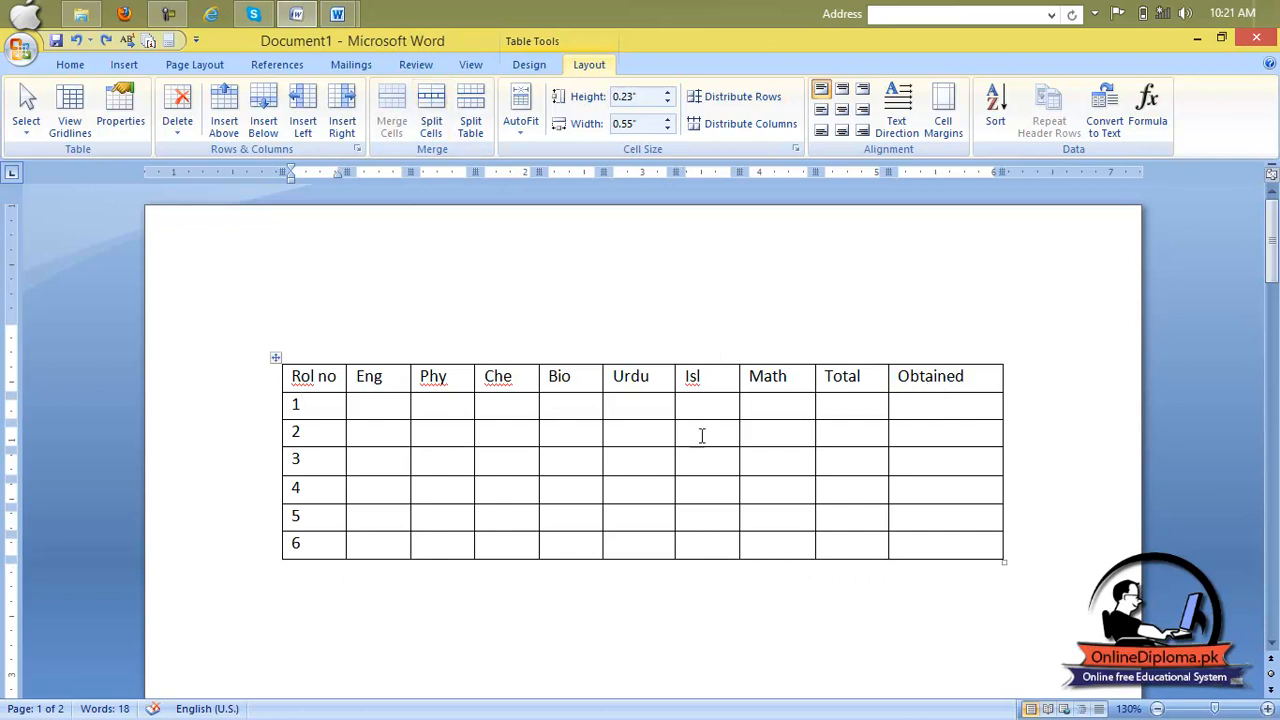
# Insert an empty row above the header row and enter the title Result in its cell above Bio
pyautogui.doubleClick(329, 375)
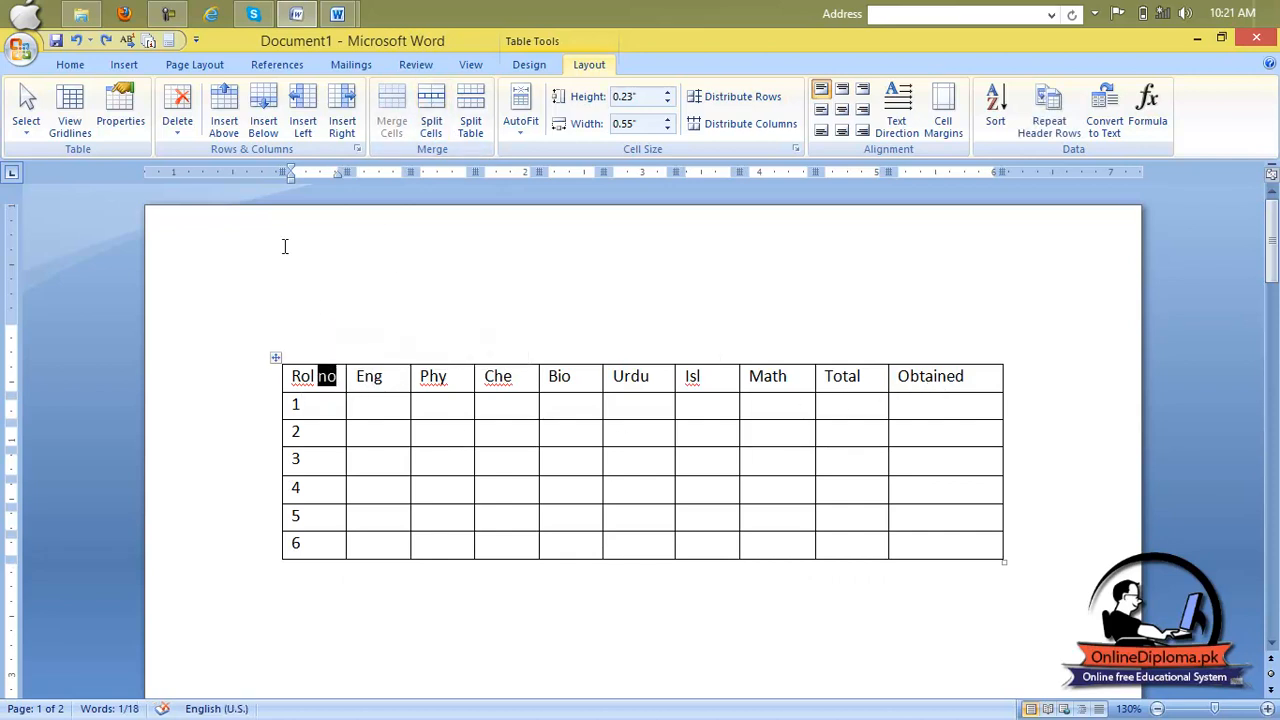
pyautogui.click(229, 124)
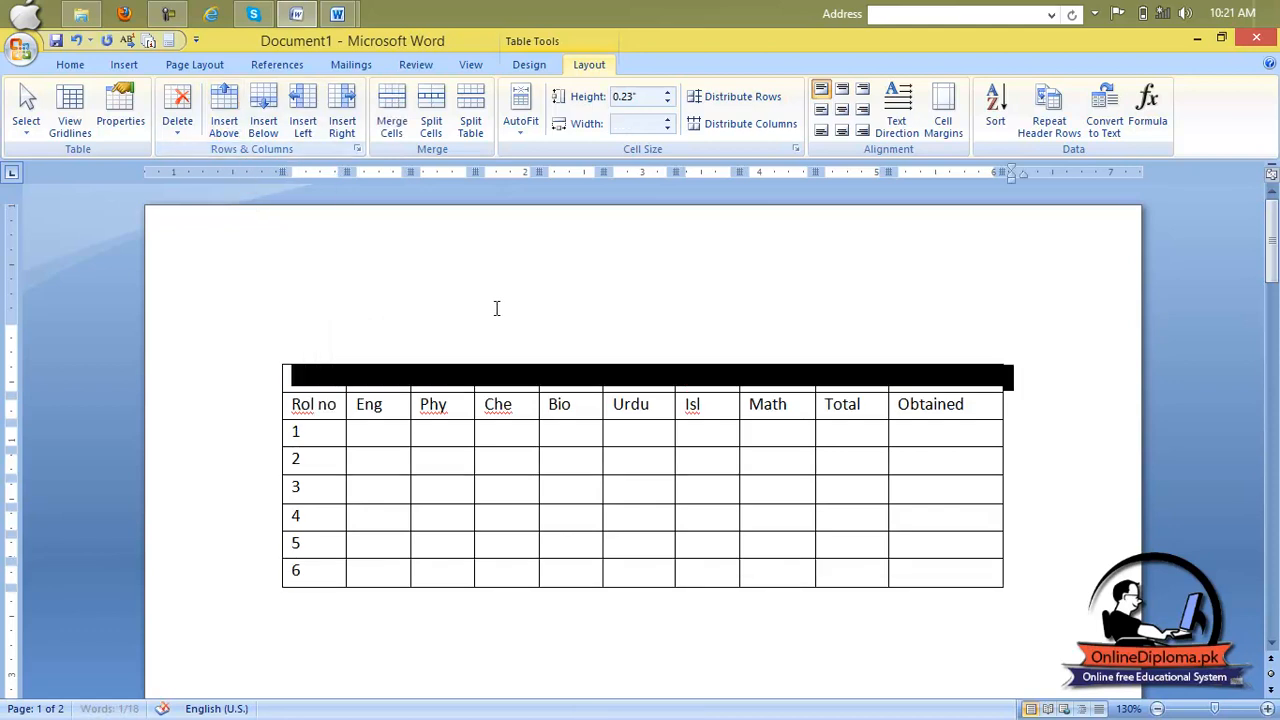
pyautogui.click(520, 377)
pyautogui.click(553, 376)
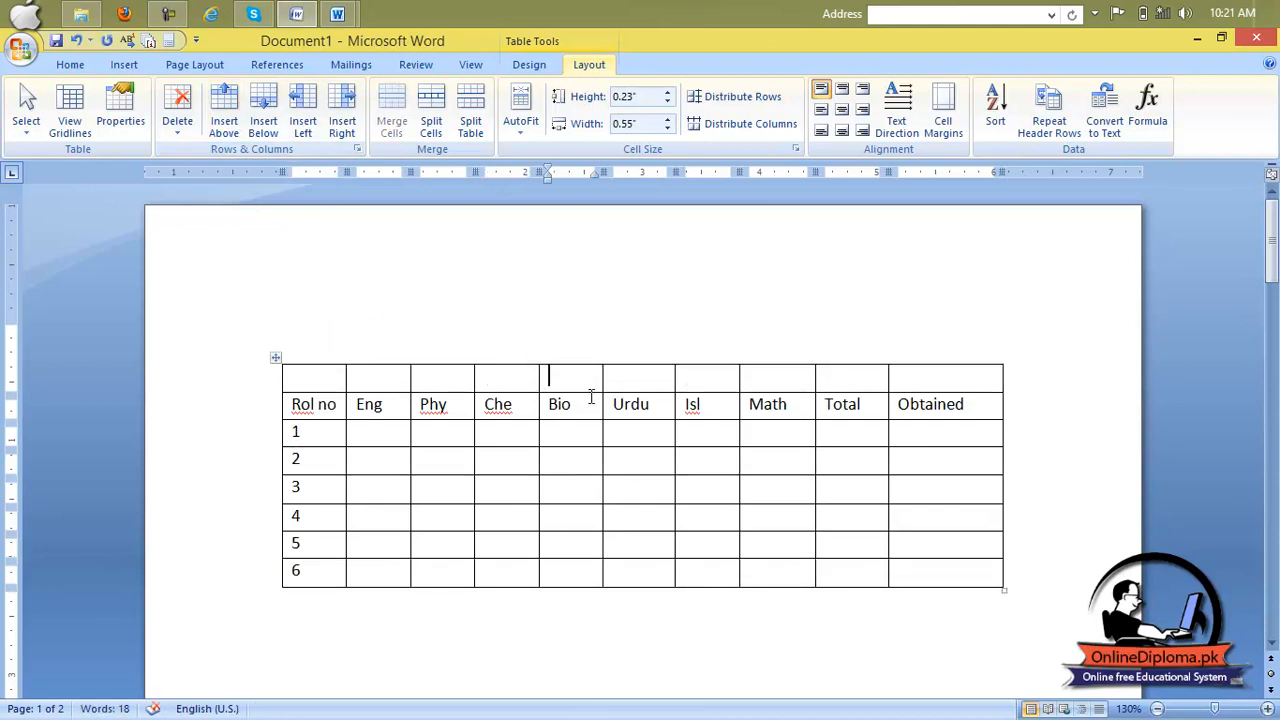
pyautogui.write('reau')
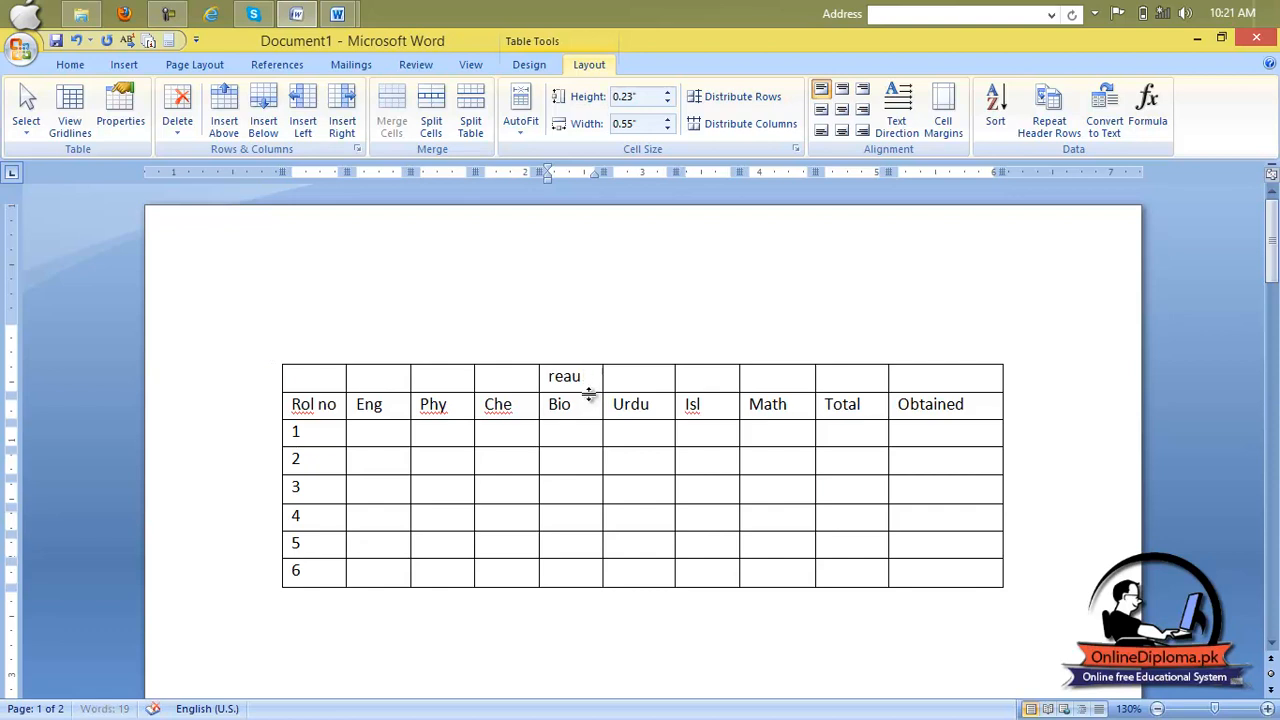
pyautogui.write('lt')
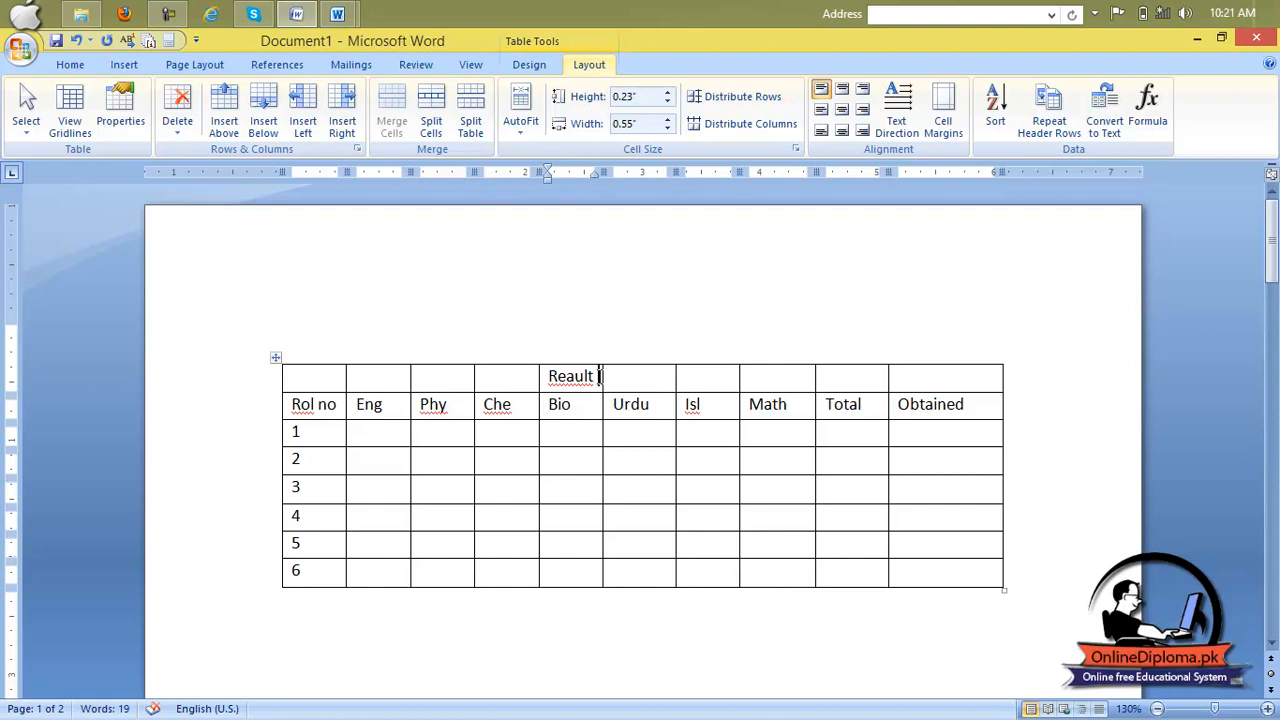
pyautogui.press('BackSpace')
pyautogui.press('BackSpace')
pyautogui.press('BackSpace')
pyautogui.press('BackSpace')
pyautogui.press('BackSpace')
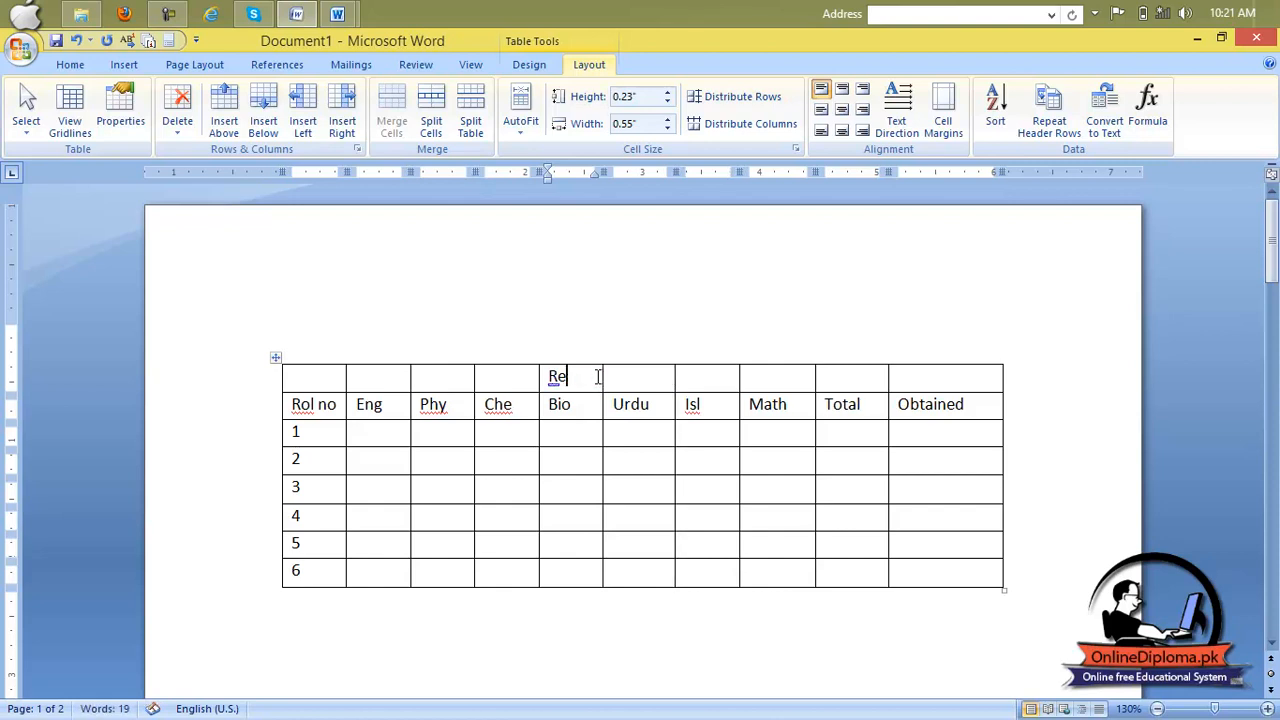
pyautogui.write('sul')
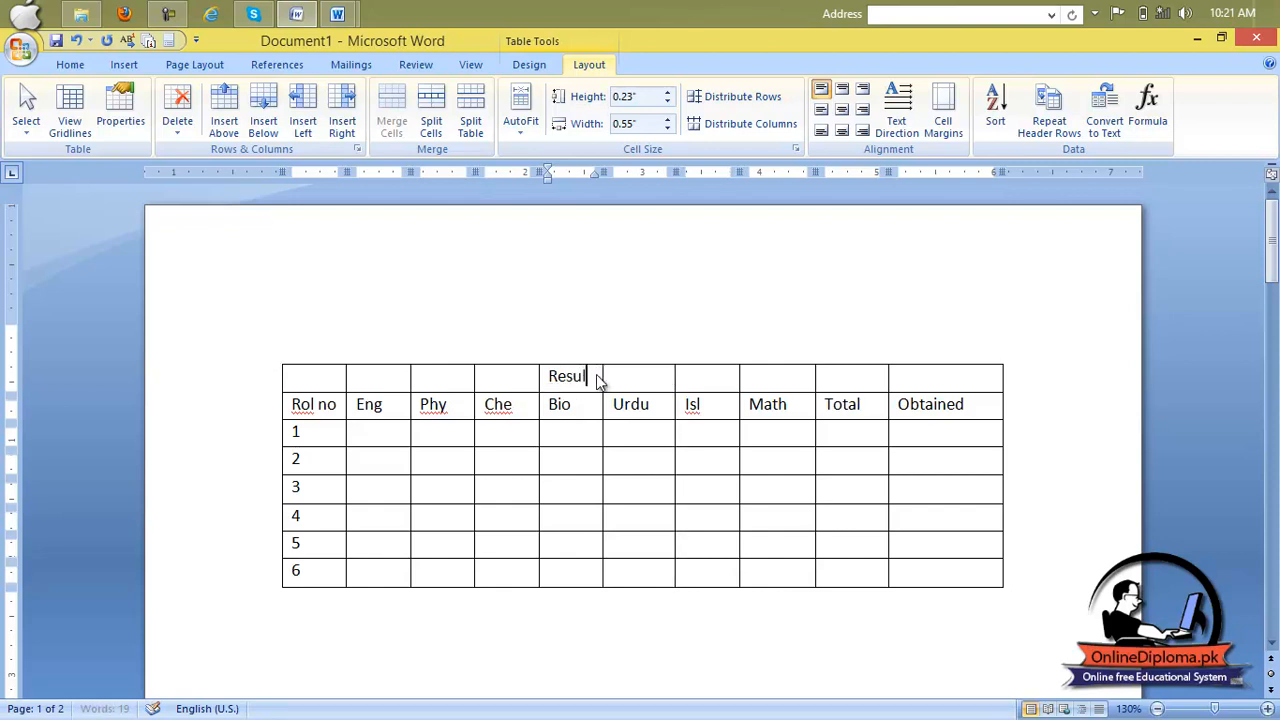
pyautogui.write('t')
# Format the title Result as bold and enlarge its font size to 14
pyautogui.moveTo(594, 375); pyautogui.dragTo(553, 365)
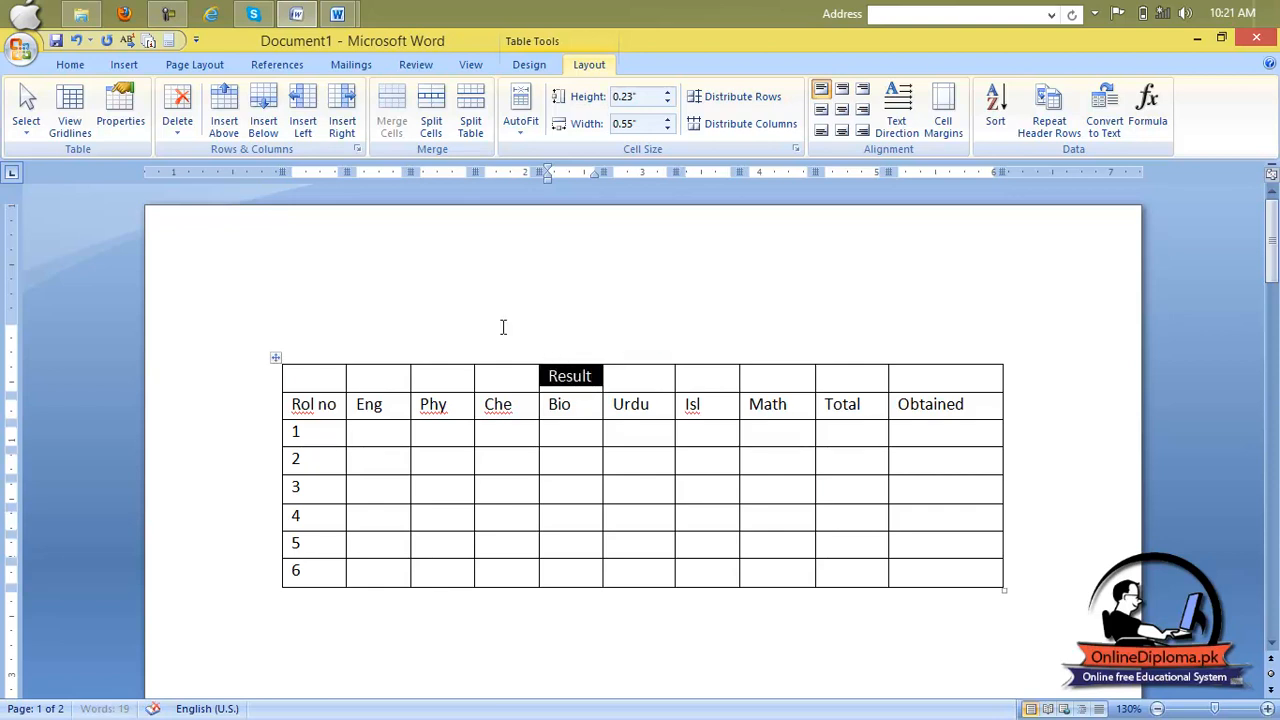
pyautogui.click(70, 65)
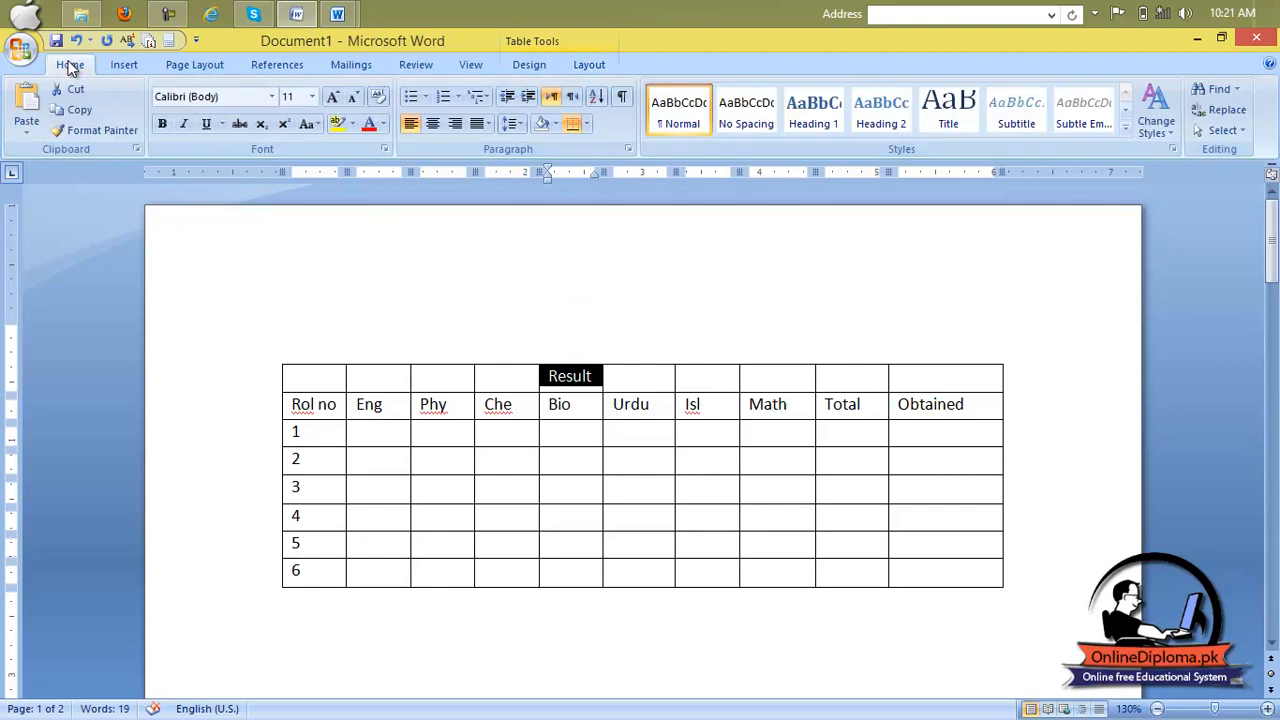
pyautogui.click(162, 123)
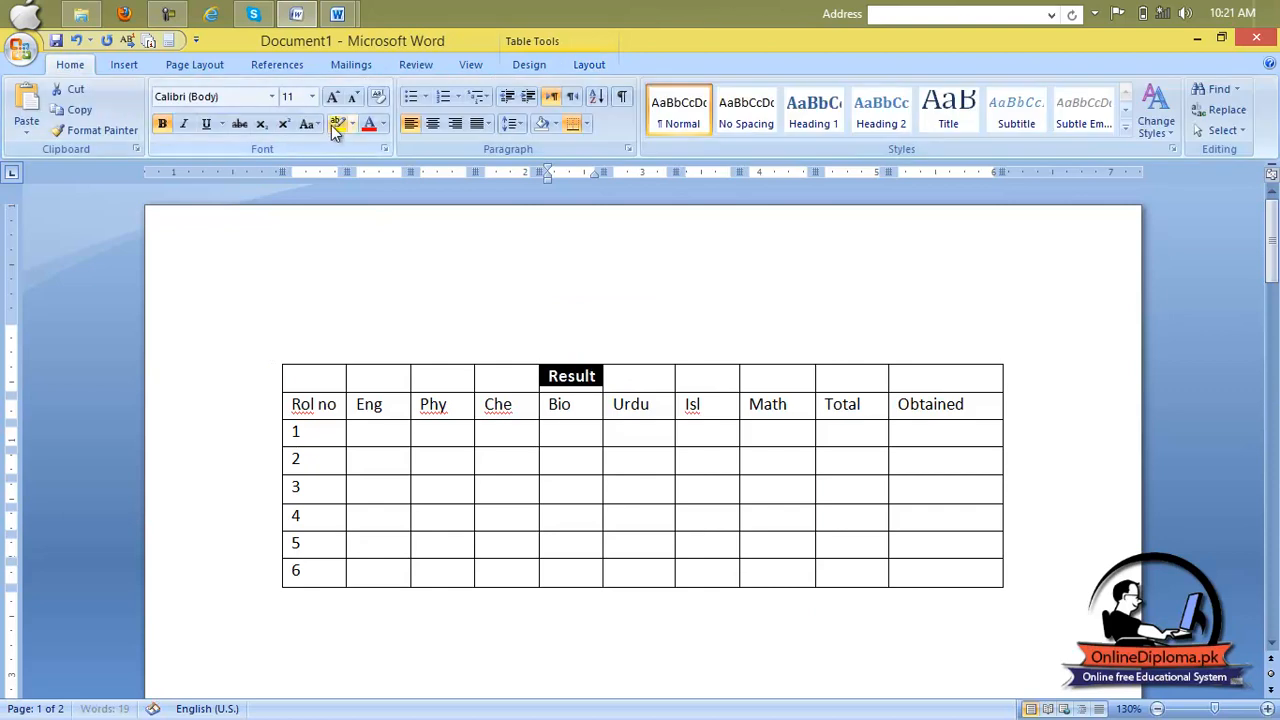
pyautogui.click(335, 100)
pyautogui.click(335, 100)
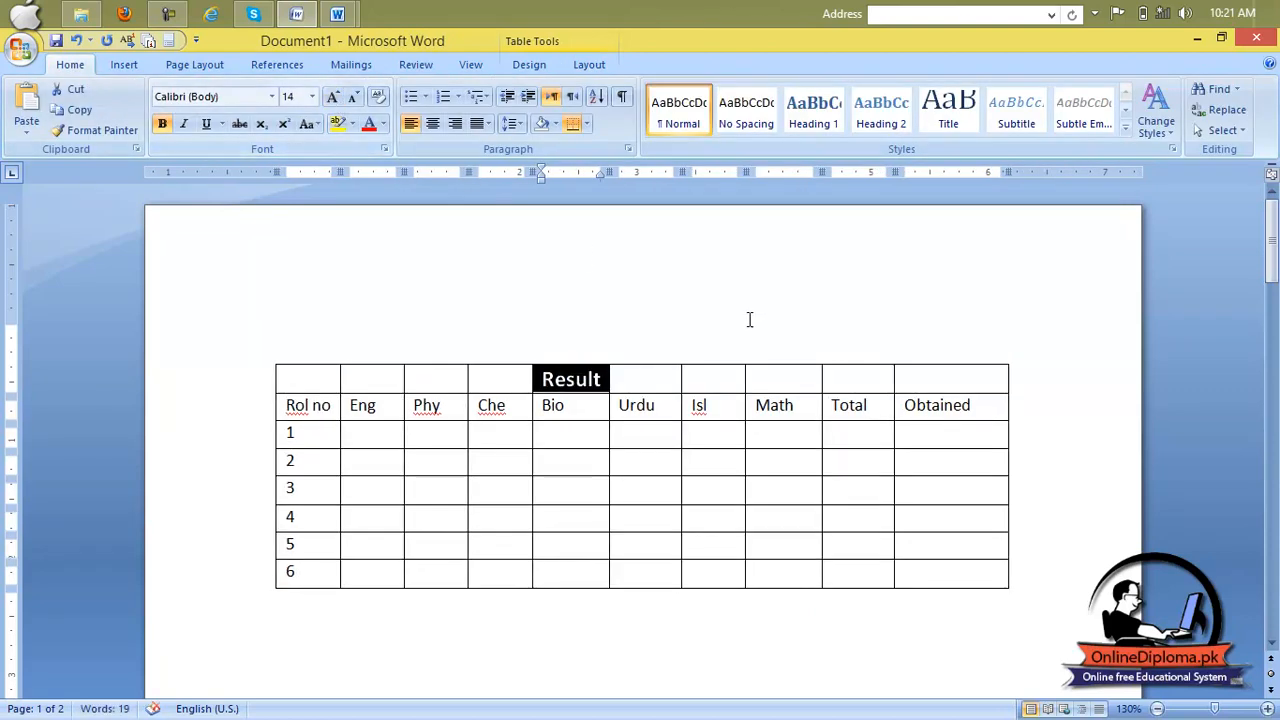
# Merge all cells of the title row containing Result into a single cell
pyautogui.moveTo(917, 381); pyautogui.dragTo(327, 376)
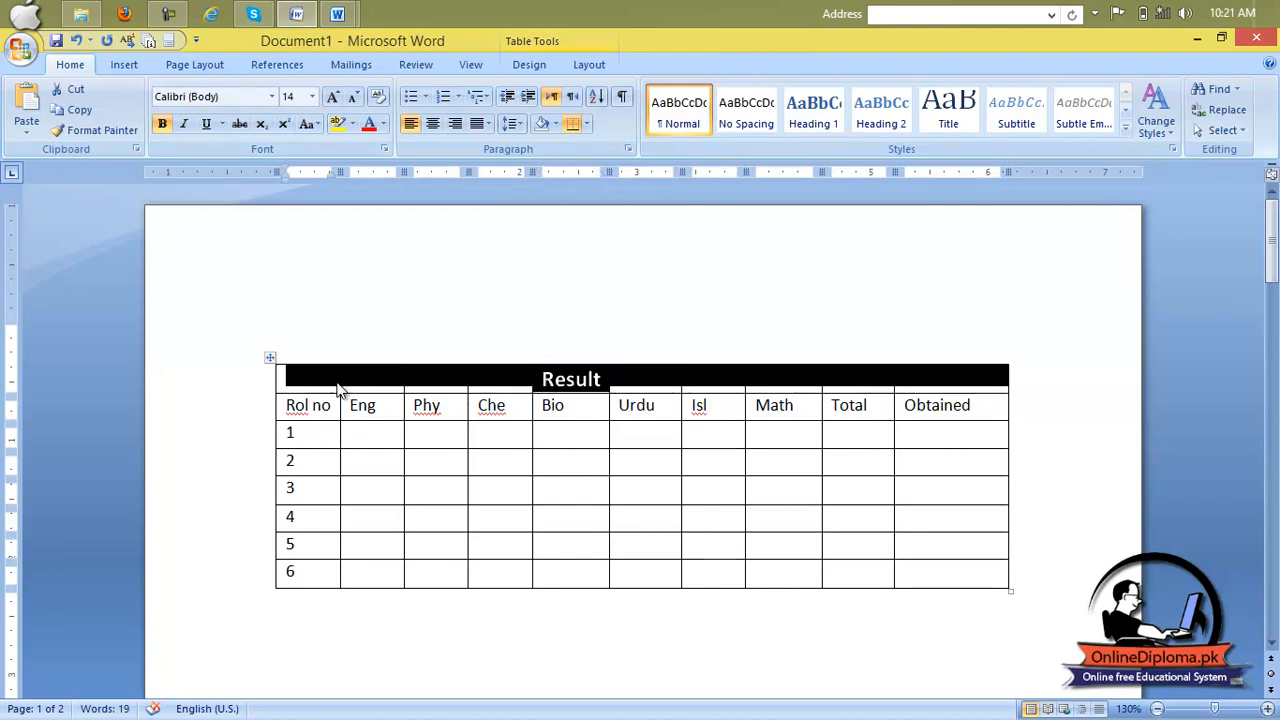
pyautogui.click(567, 64)
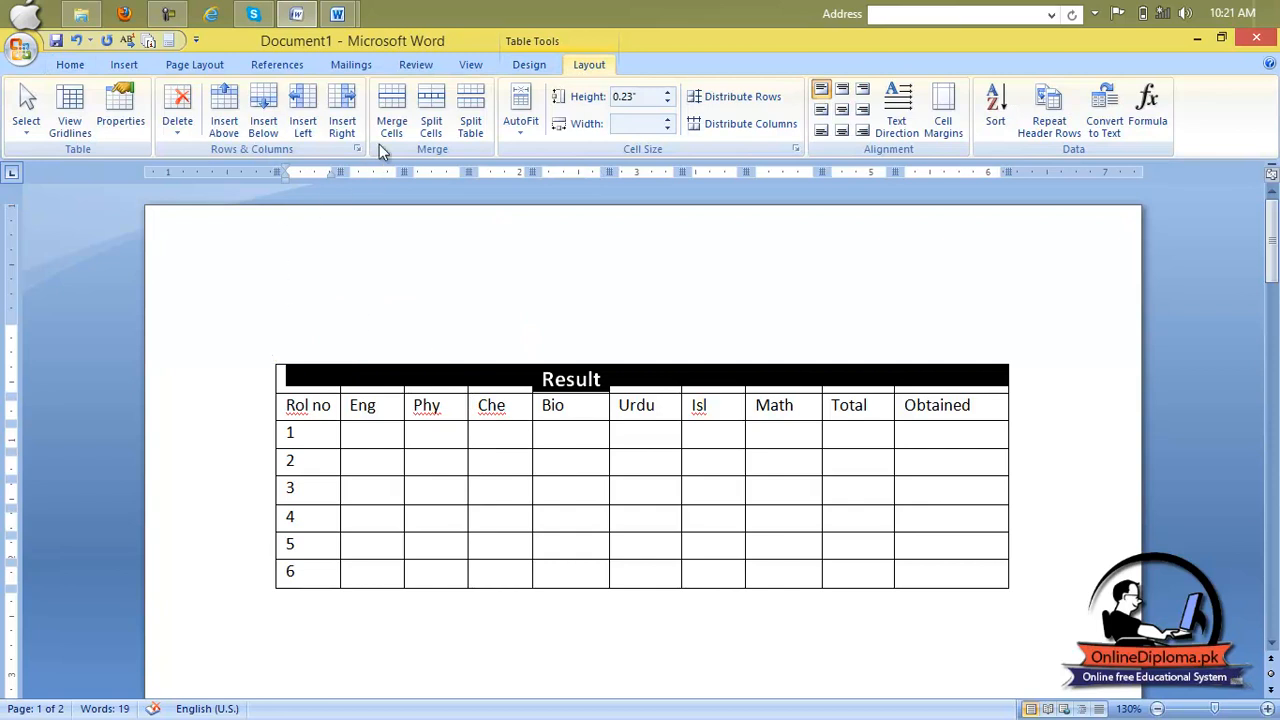
pyautogui.click(391, 120)
pyautogui.click(577, 410)
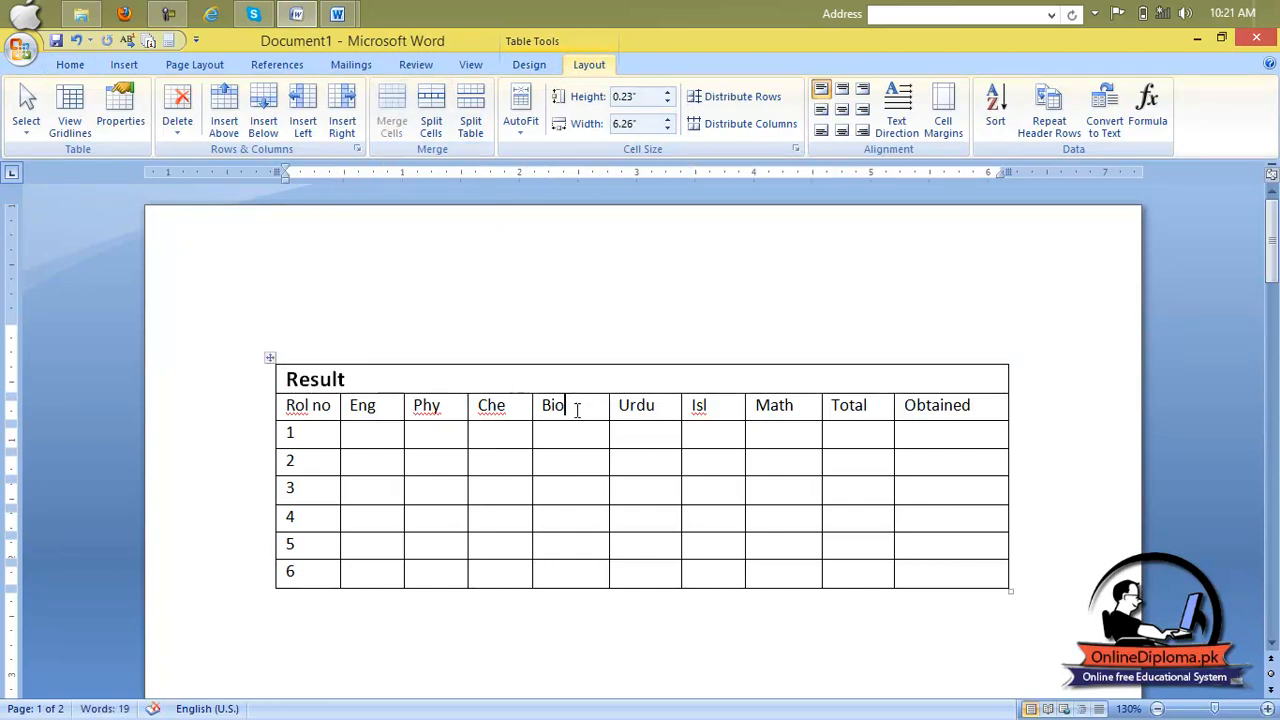
# Center the title Result horizontally and vertically in the merged title cell
pyautogui.click(574, 380)
pyautogui.doubleClick(297, 370)
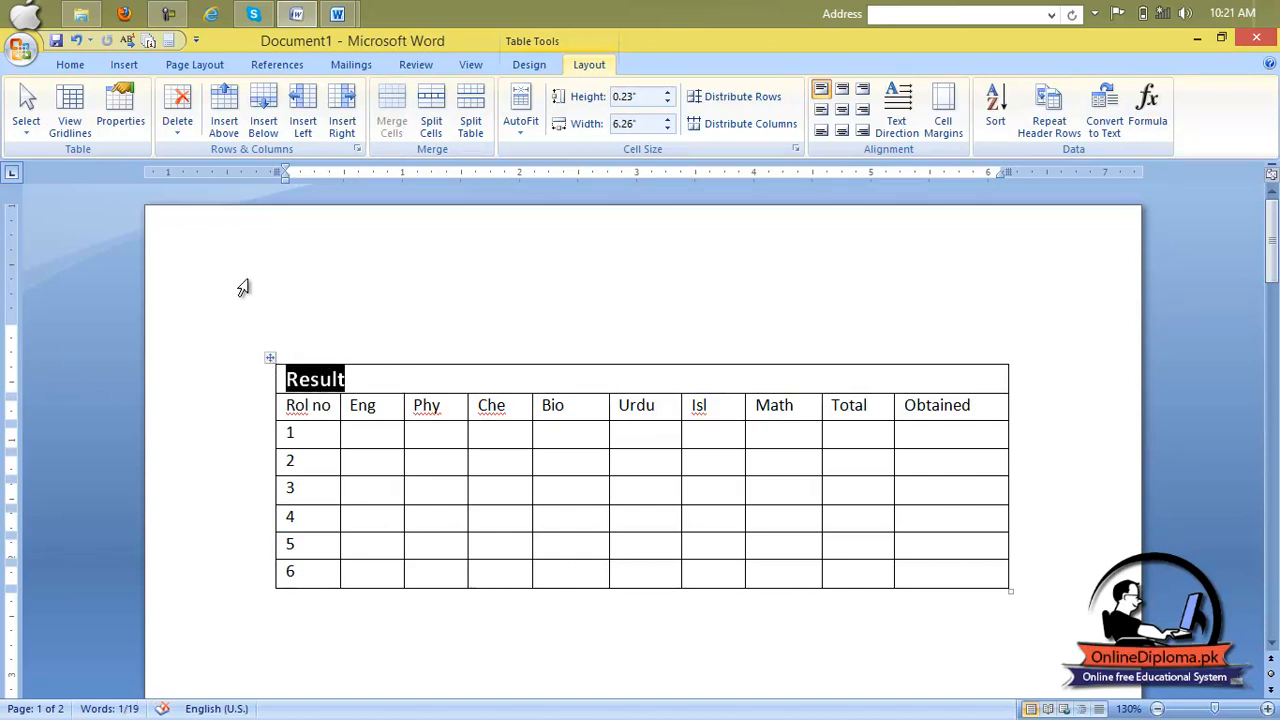
pyautogui.click(841, 110)
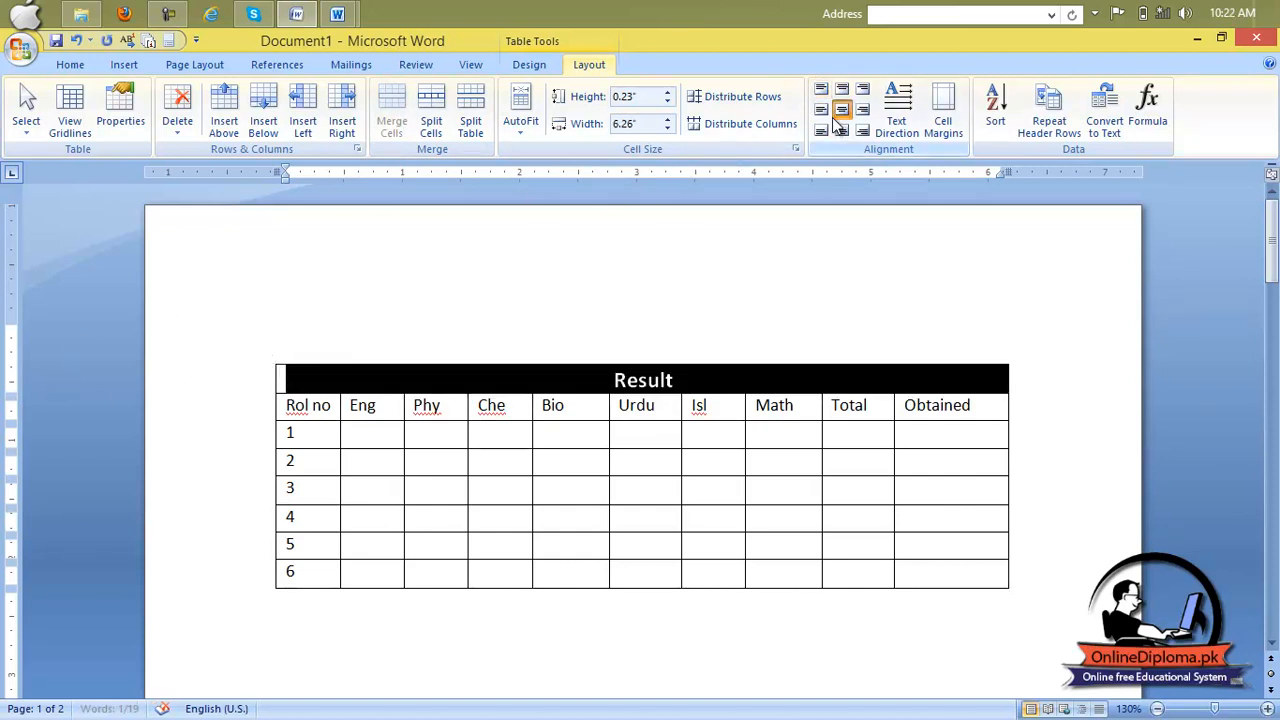
pyautogui.click(746, 290)
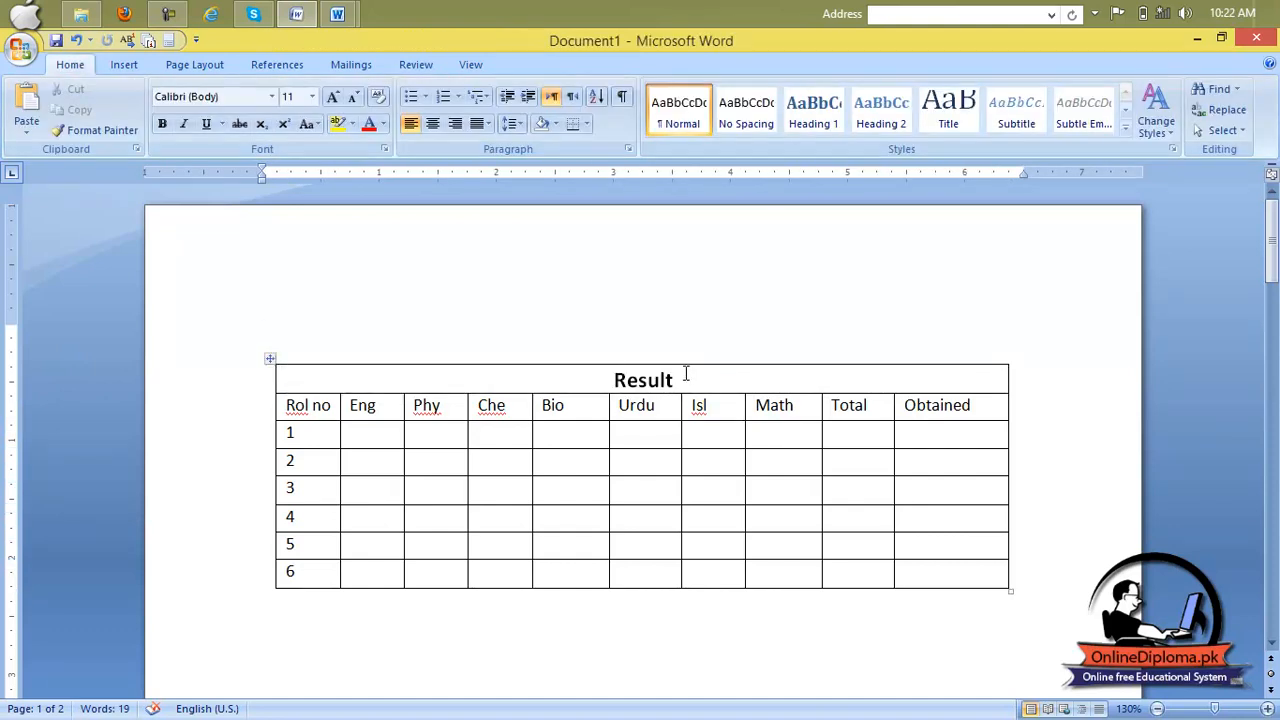
# Undo the centering of the title and the merging of the title row's cells
pyautogui.hotkey('ctrl', 'z')
pyautogui.hotkey('ctrl', 'z')
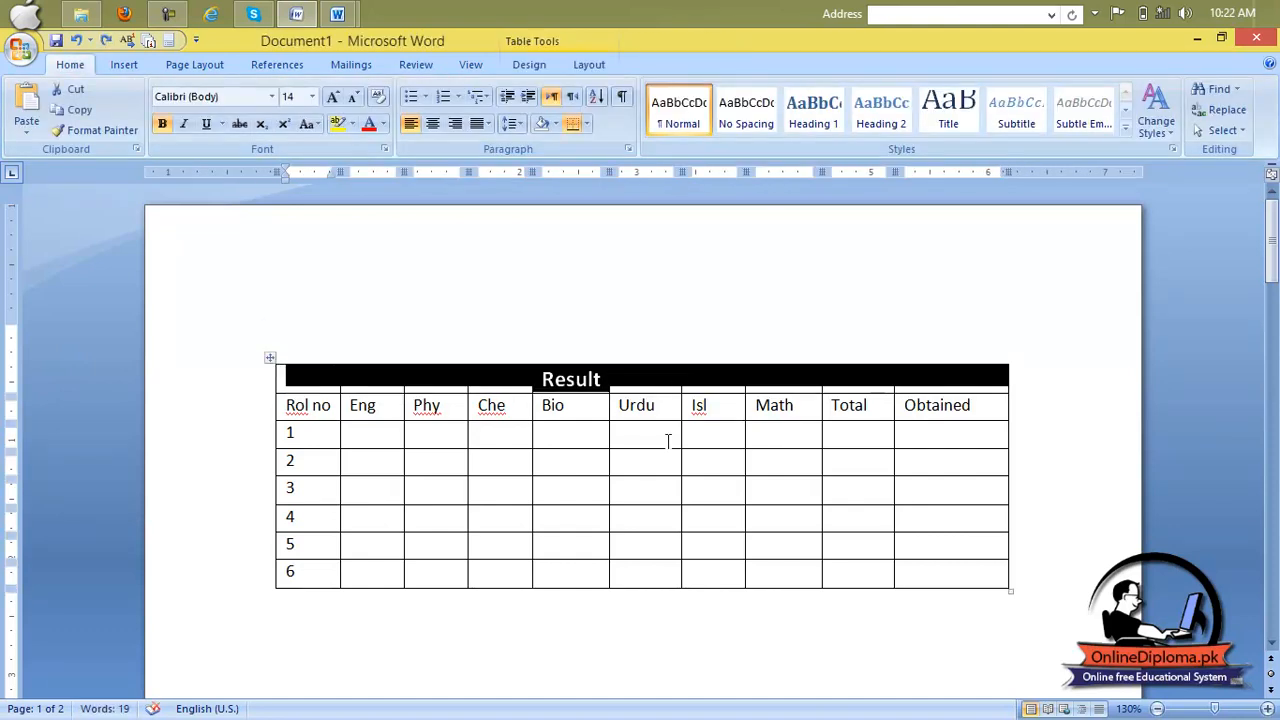
pyautogui.click(666, 440)
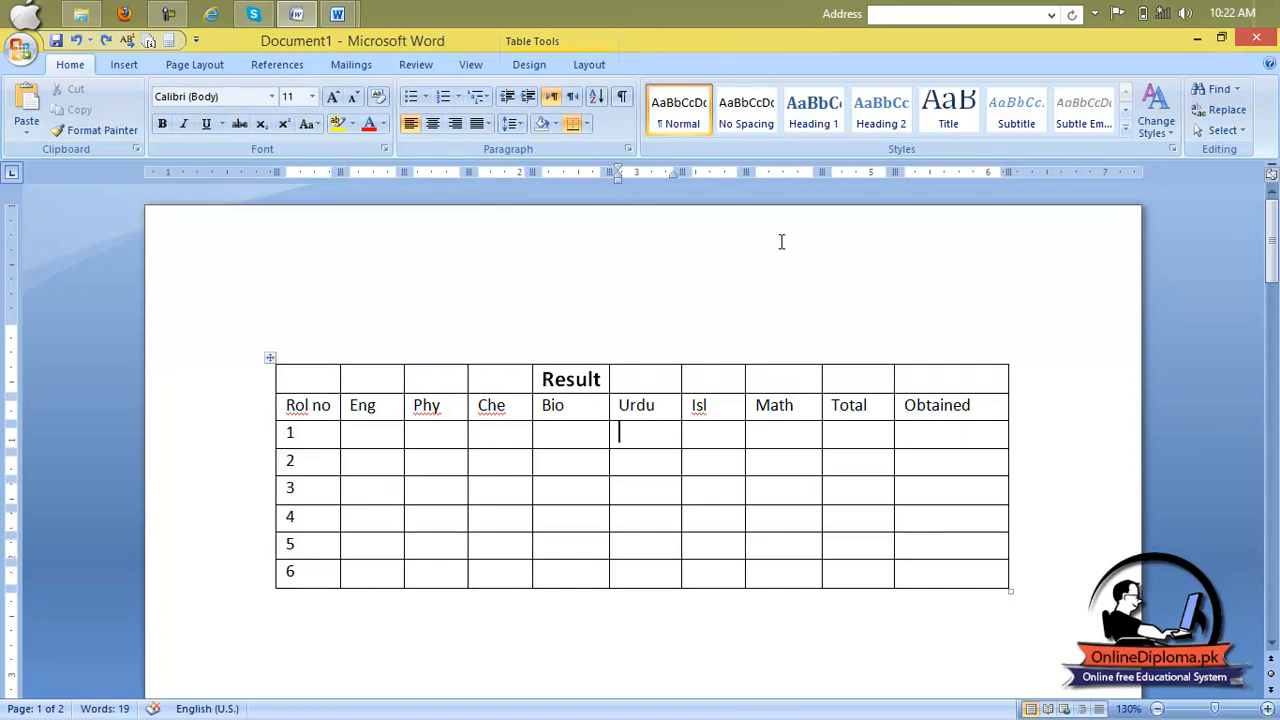
pyautogui.click(584, 65)
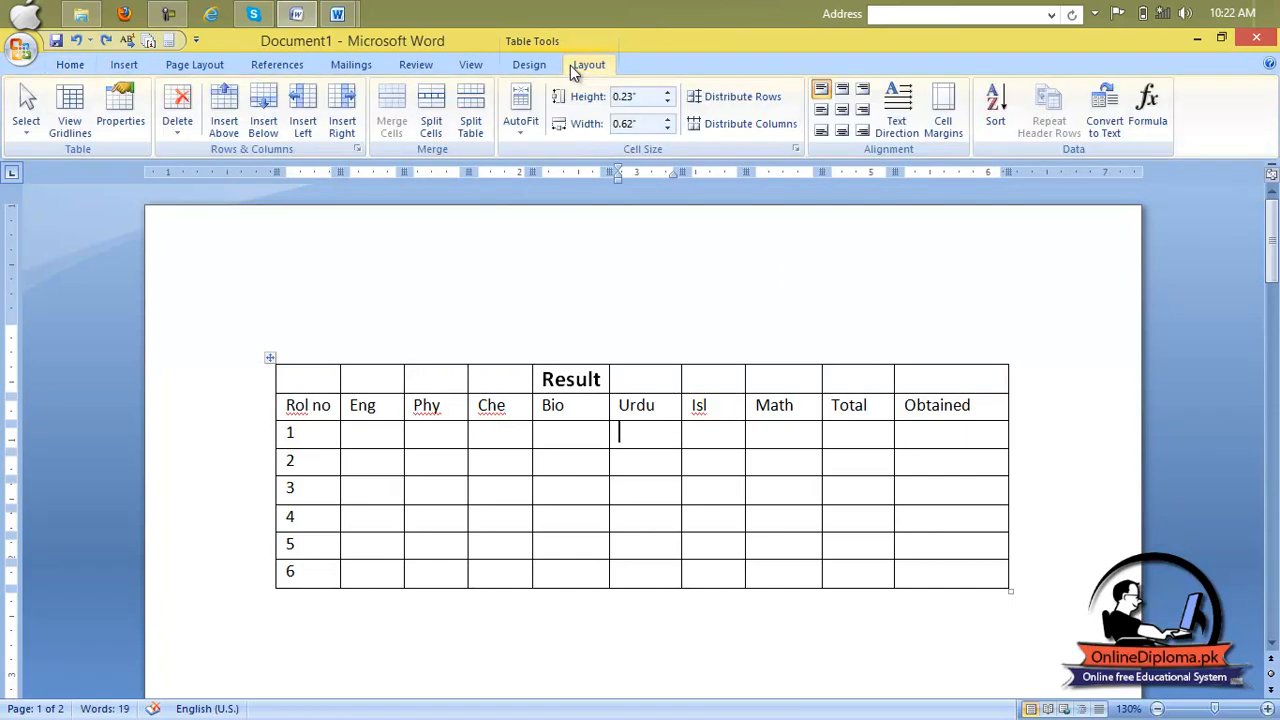
pyautogui.click(432, 126)
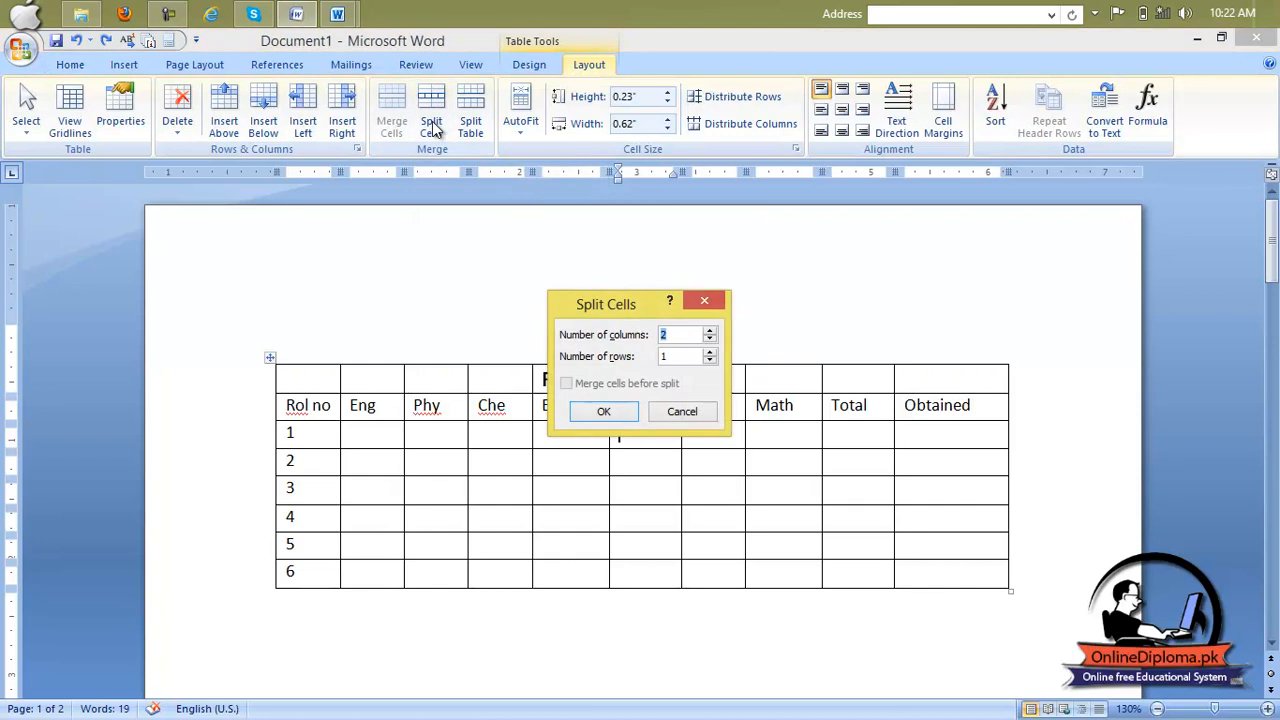
pyautogui.click(692, 302)
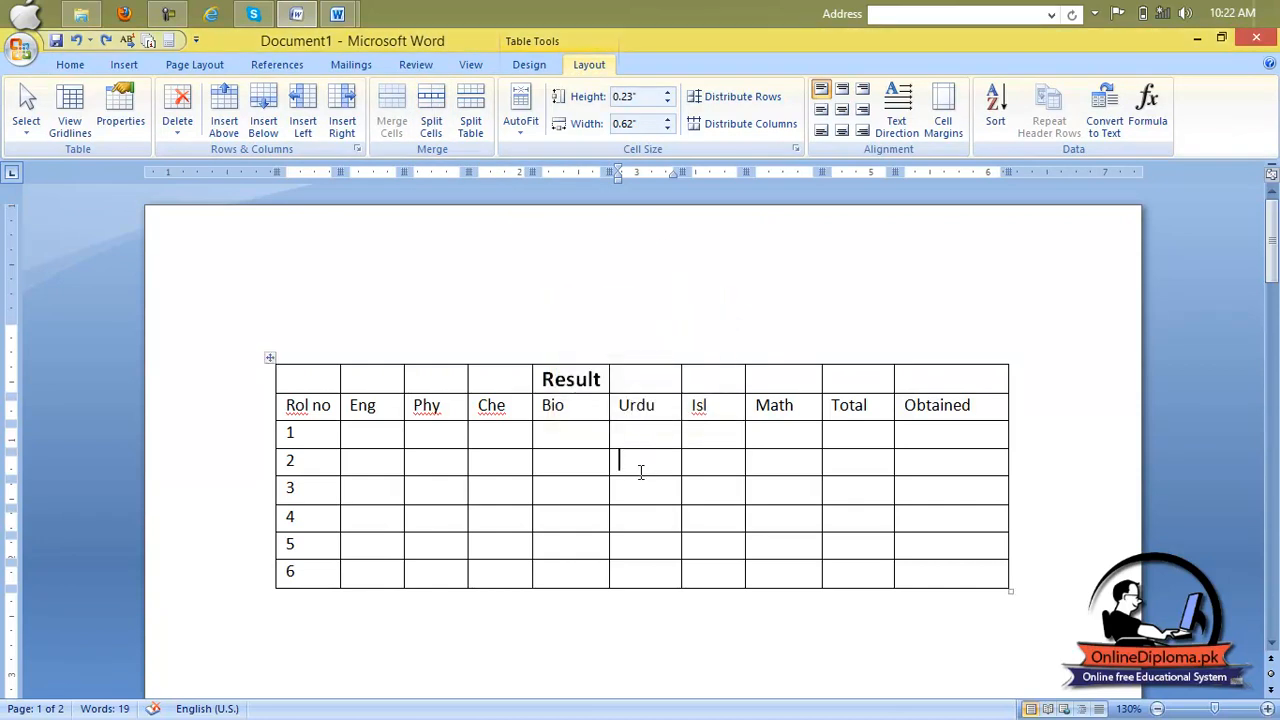
# Split the Urdu cell of roll number 2 into 3 columns and 5 rows, and undo the split
pyautogui.click(430, 122)
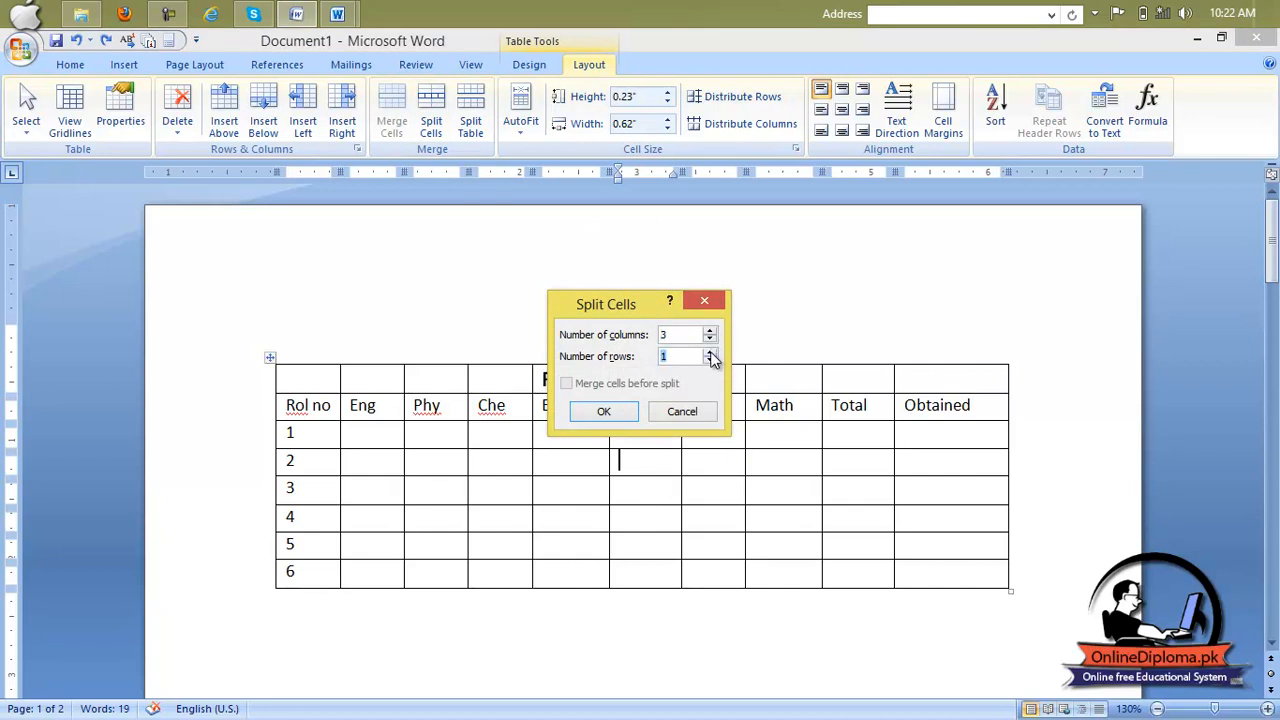
pyautogui.click(709, 352)
pyautogui.click(604, 411)
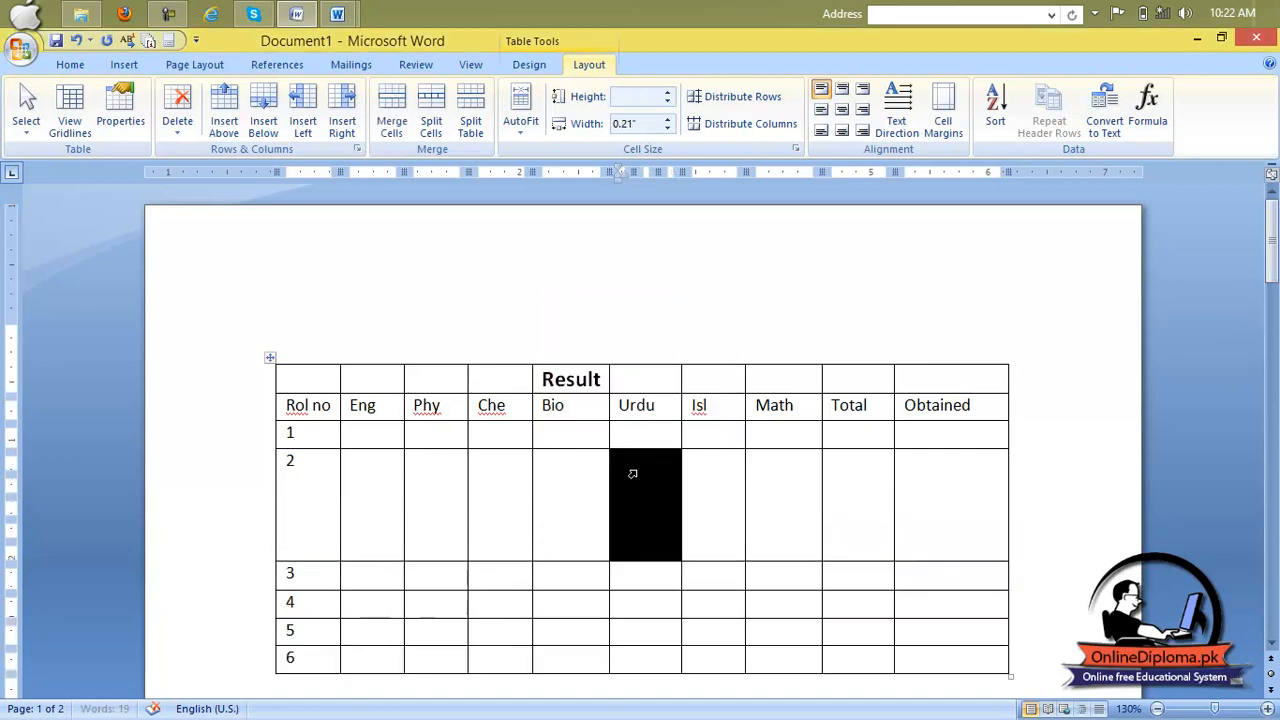
pyautogui.click(711, 546)
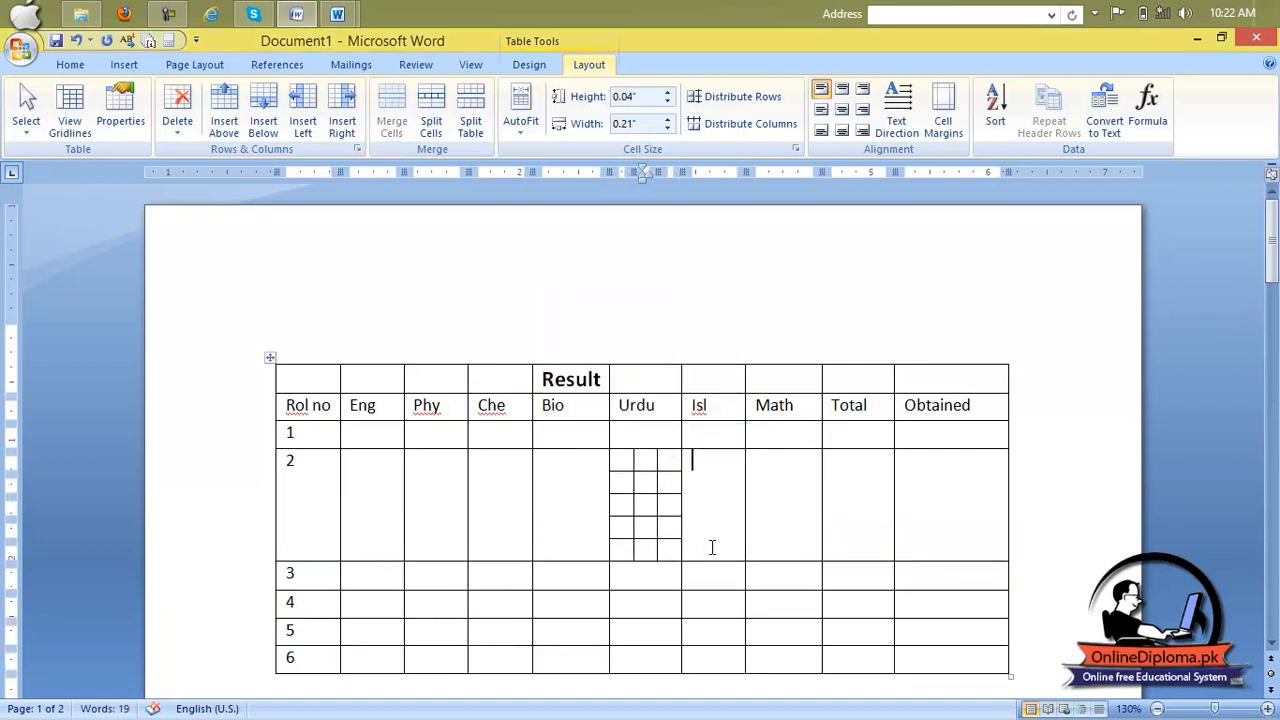
pyautogui.hotkey('ctrl', 'z')
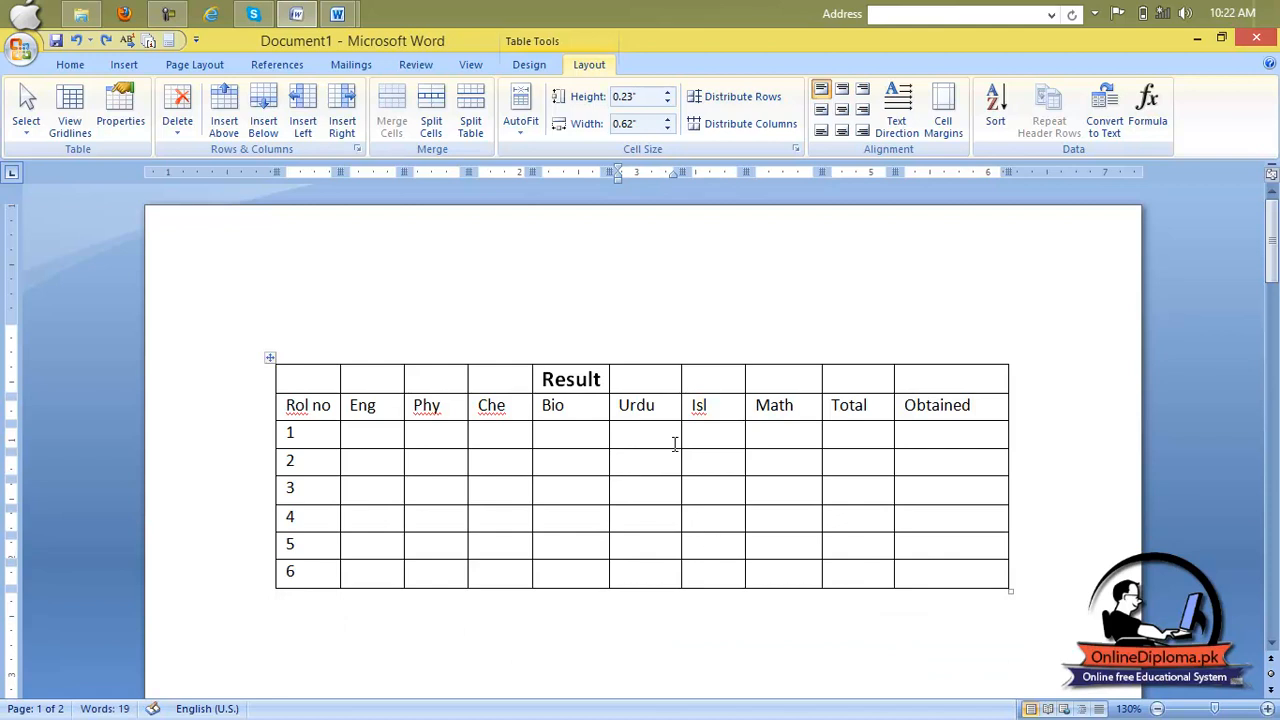
# Split the table above the row of roll number 2, move the lower table up into the upper one, and undo both changes
pyautogui.click(475, 117)
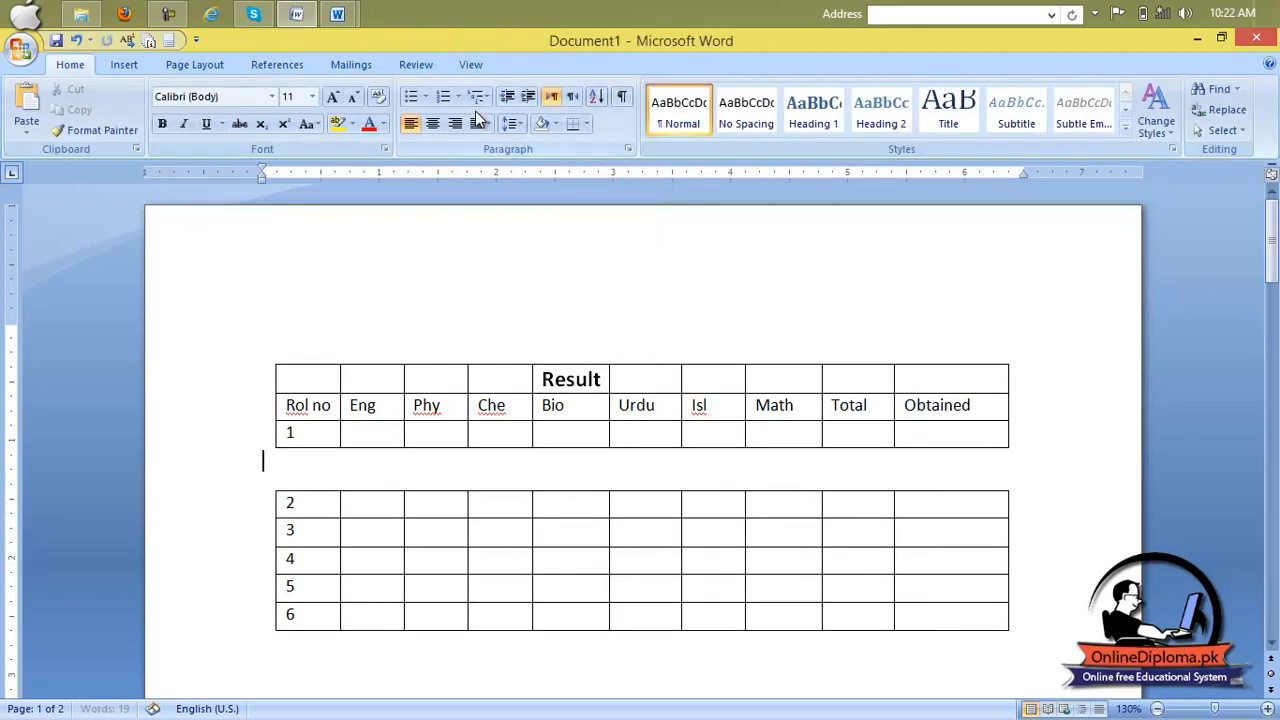
pyautogui.moveTo(268, 487); pyautogui.dragTo(248, 408)
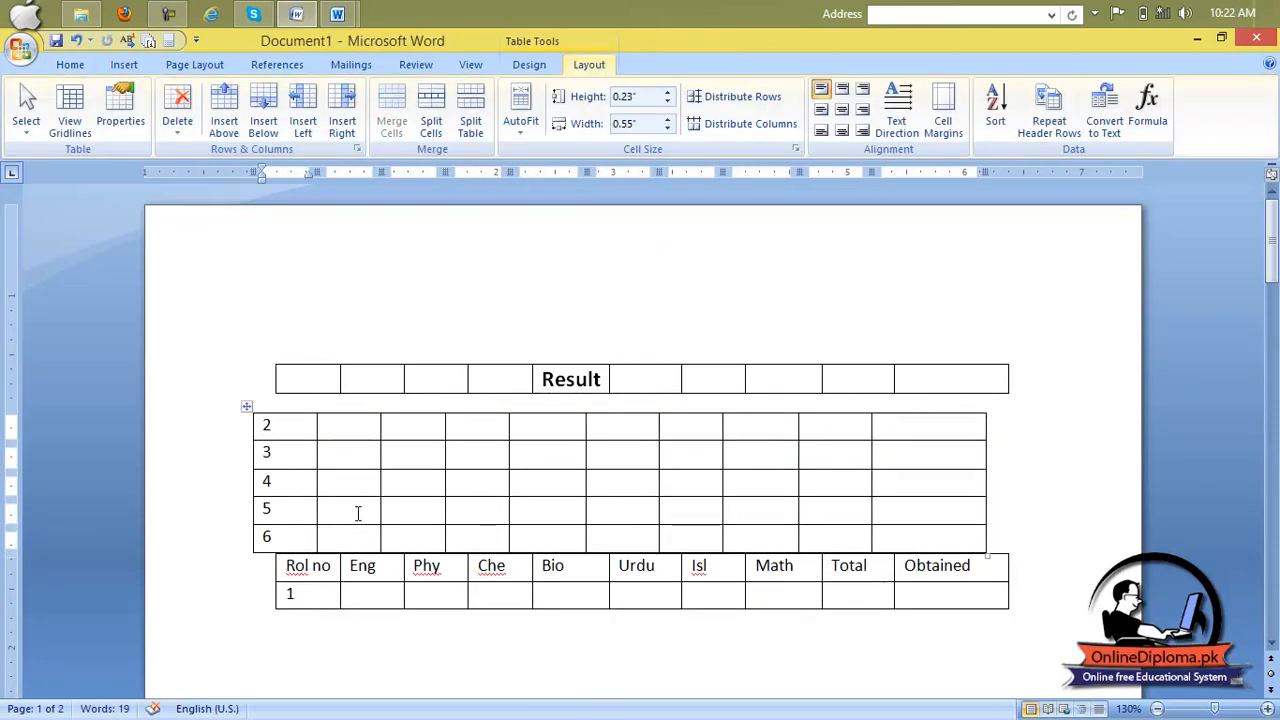
pyautogui.hotkey('ctrl', 'z')
pyautogui.hotkey('ctrl', 'z')
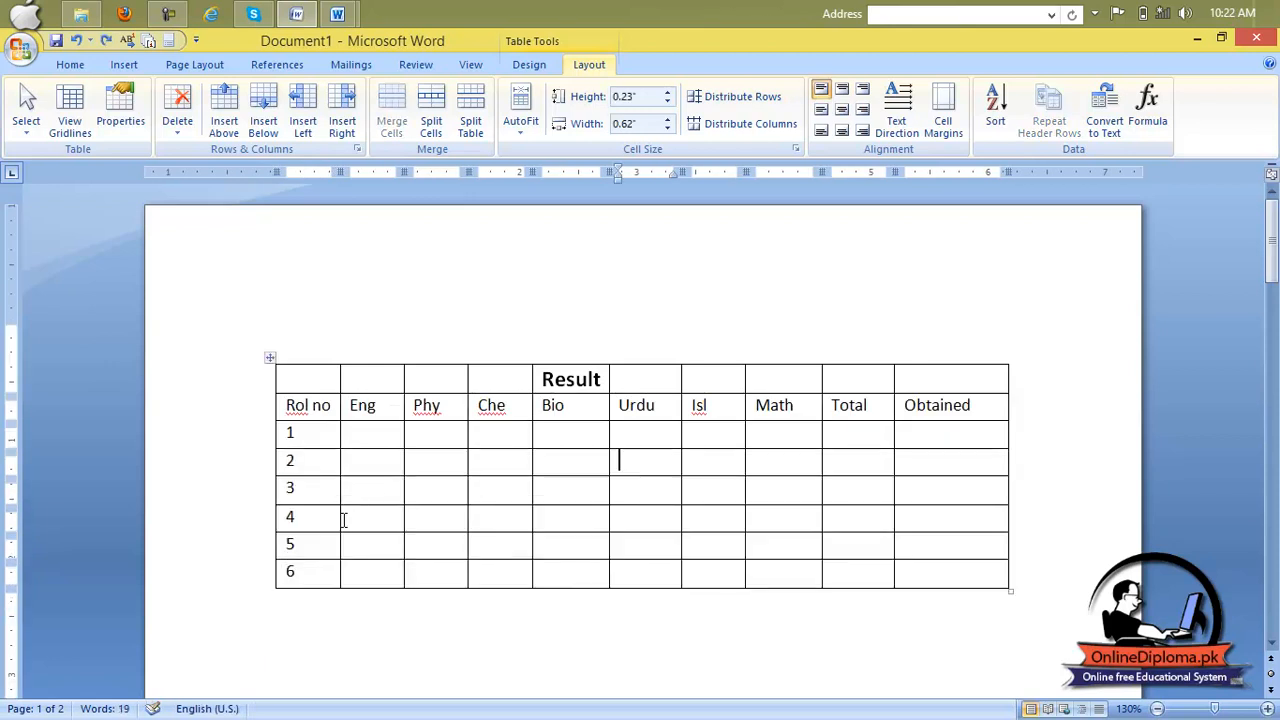
# Split the table above the row of roll number 4 and move the upper table down and to the left
pyautogui.click(463, 115)
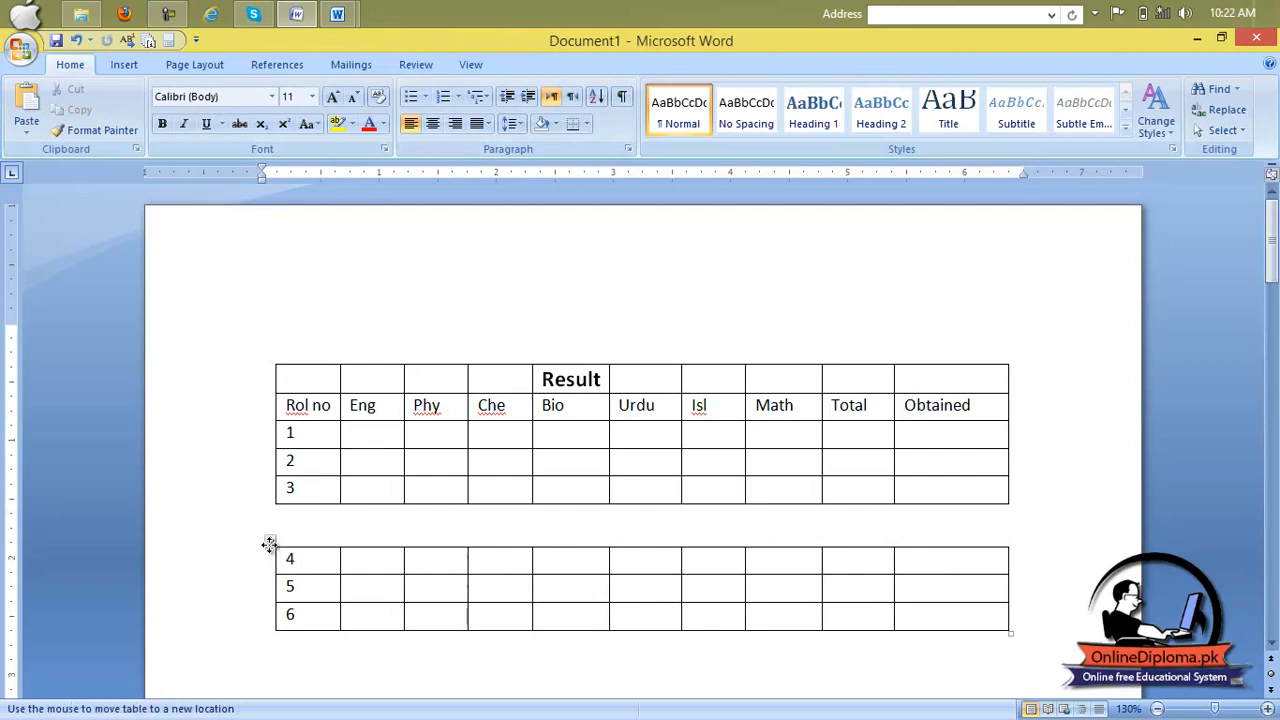
pyautogui.click(276, 572)
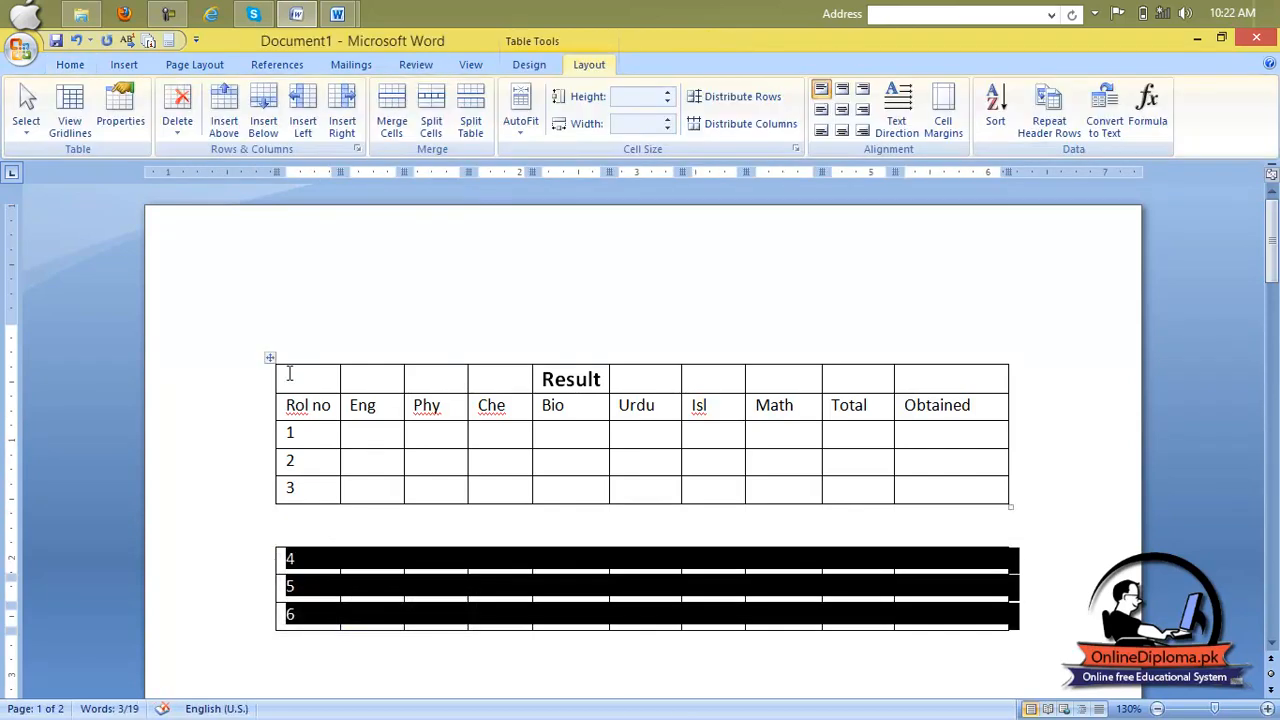
pyautogui.click(270, 357)
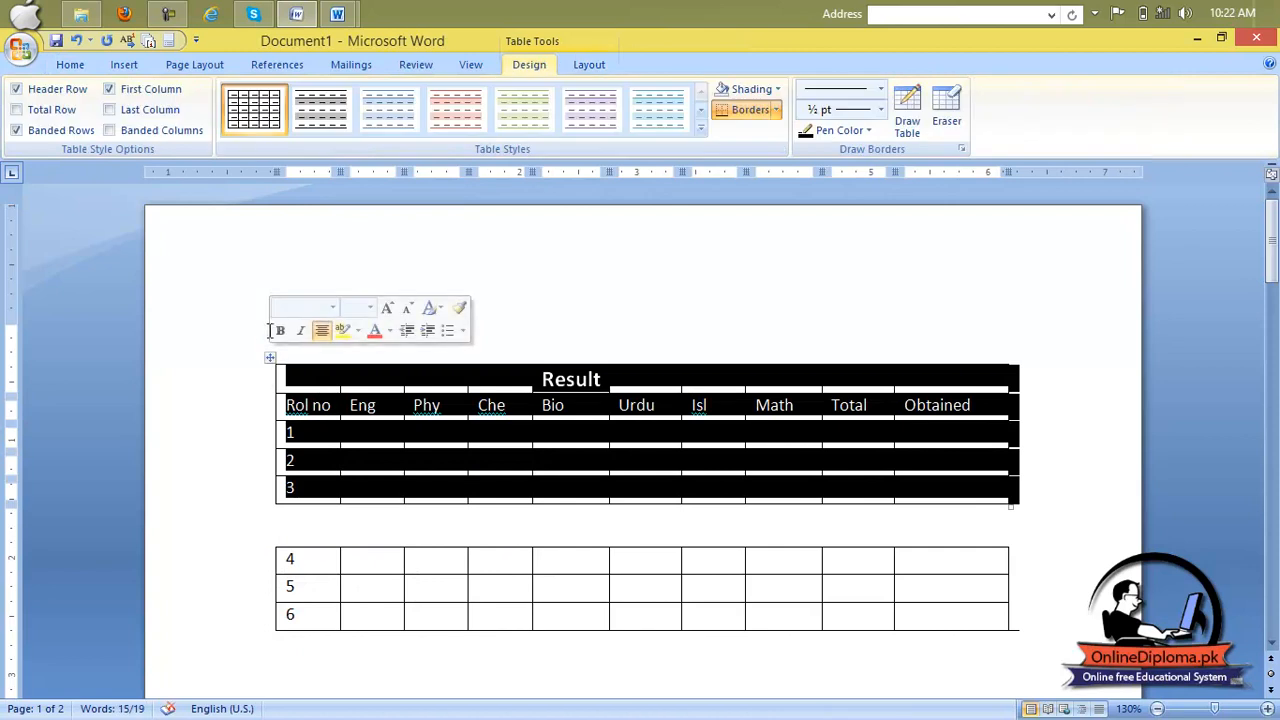
pyautogui.moveTo(268, 359); pyautogui.dragTo(188, 410)
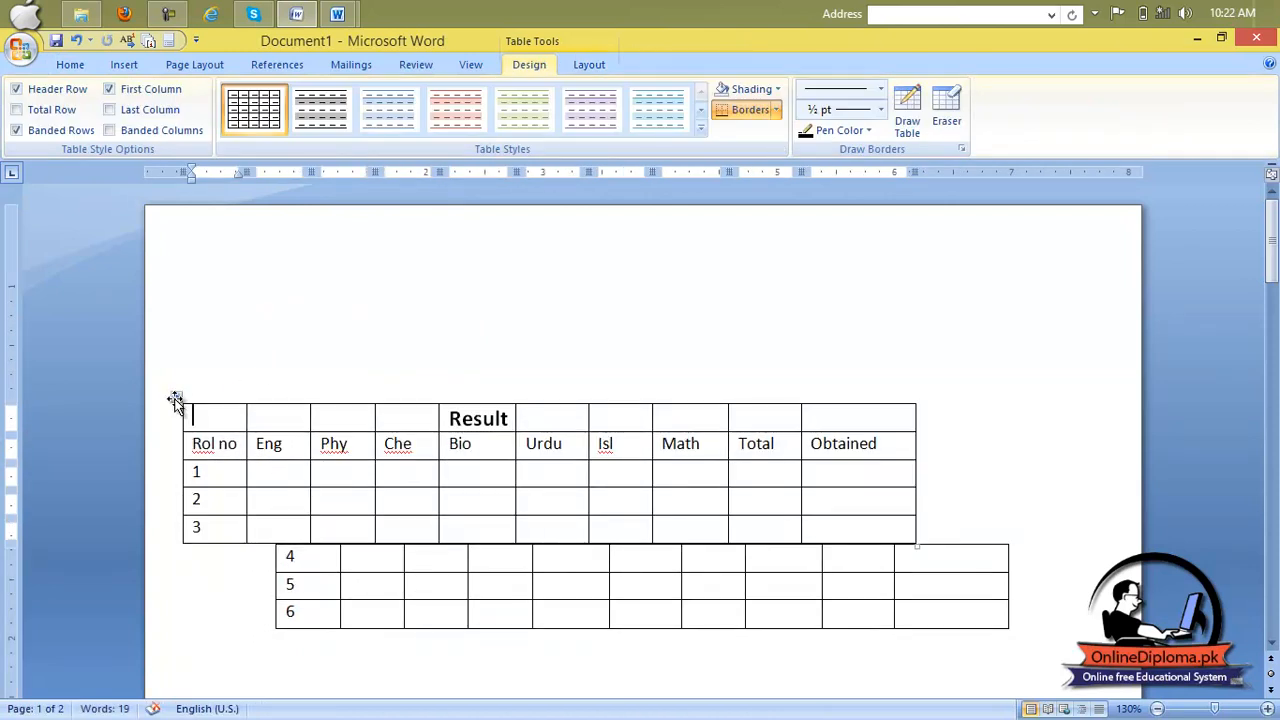
# Undo the move of the upper table and the table split, and return to the table layout tools
pyautogui.hotkey('ctrl', 'z')
pyautogui.hotkey('ctrl', 'z')
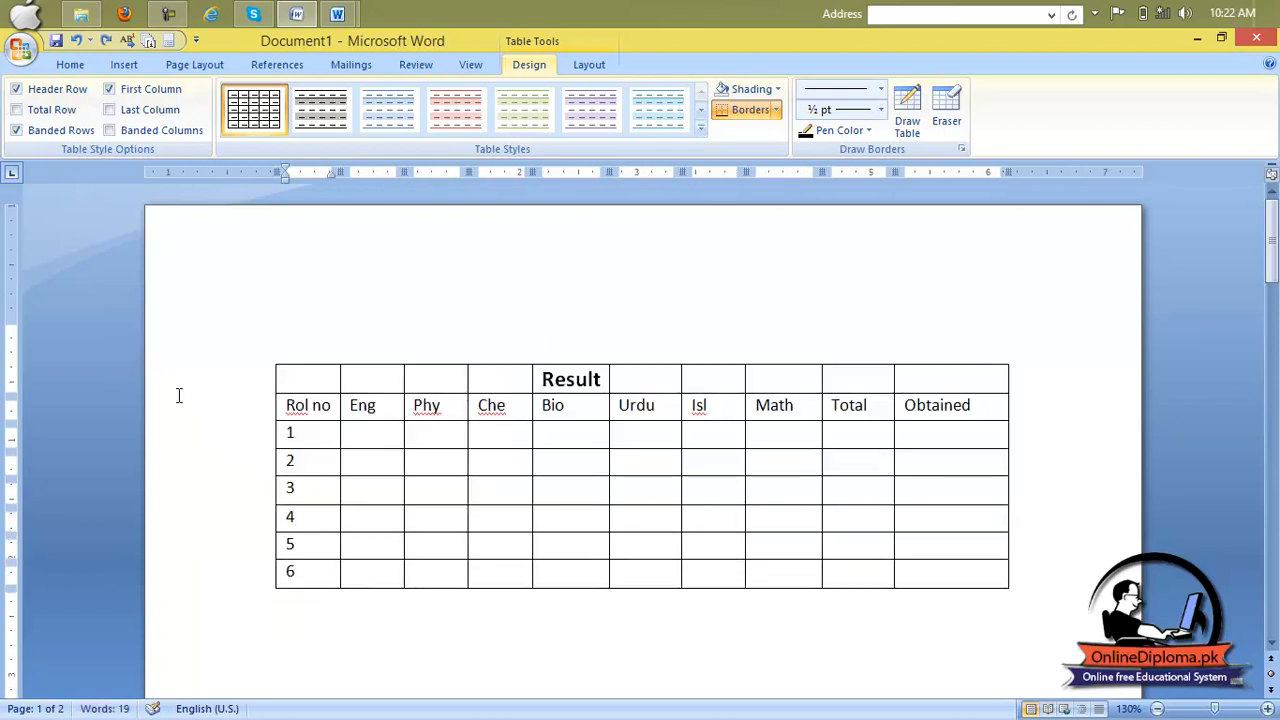
pyautogui.click(589, 64)
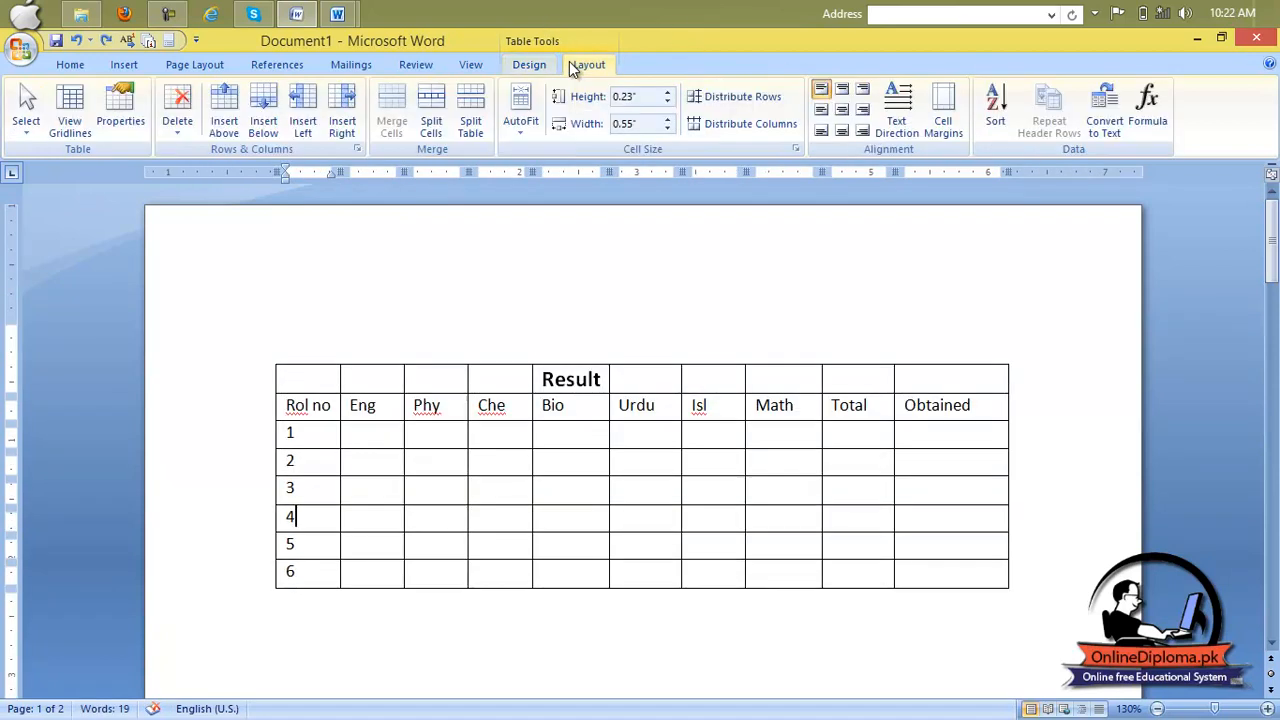
# Autofit the marks table to its contents, autofit it to the window, and set it to fixed column width
pyautogui.click(519, 130)
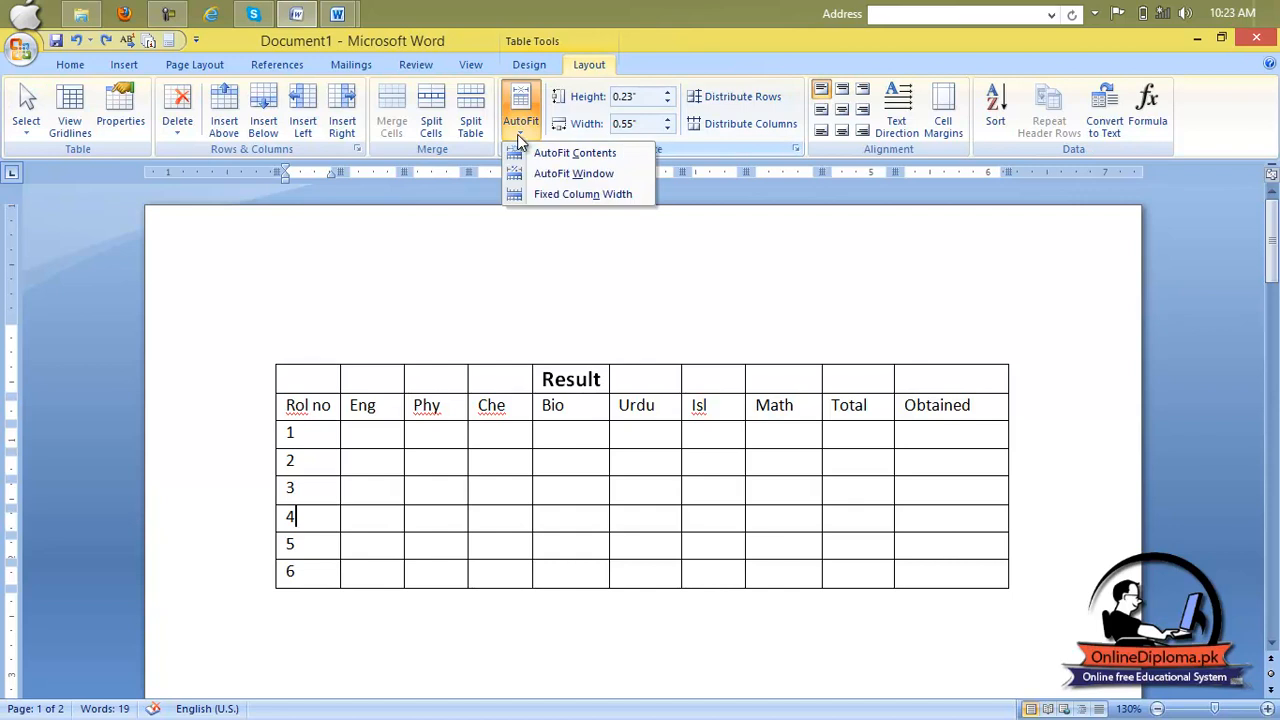
pyautogui.click(572, 153)
pyautogui.click(520, 120)
pyautogui.click(540, 175)
pyautogui.click(524, 128)
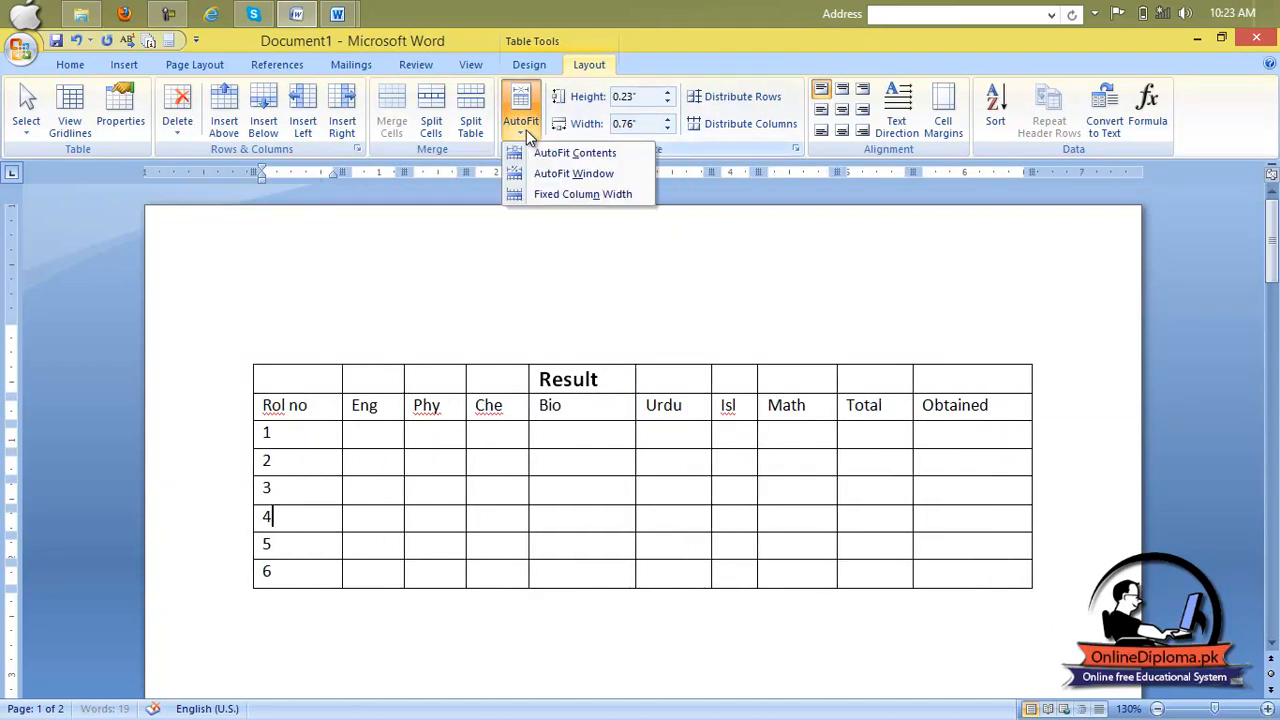
pyautogui.click(540, 195)
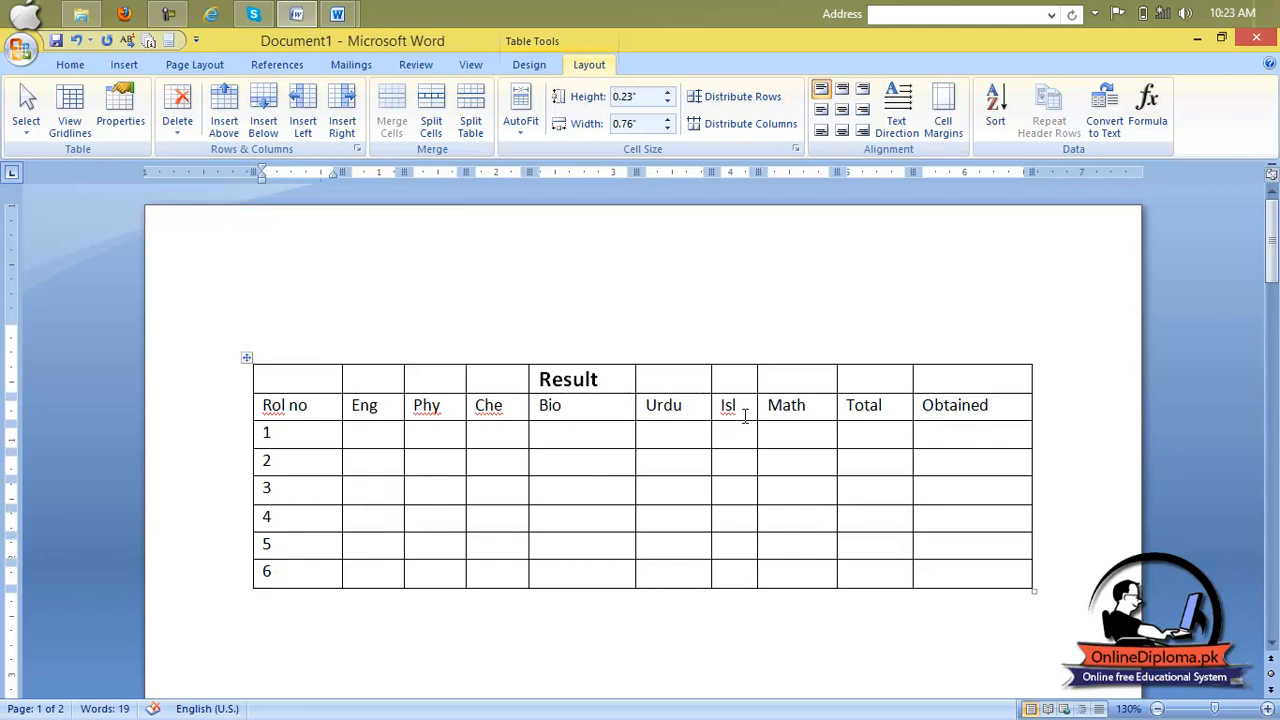
# Distribute all rows and all columns of the marks table evenly, and clear the selection
pyautogui.moveTo(920, 578); pyautogui.dragTo(298, 386)
pyautogui.click(726, 101)
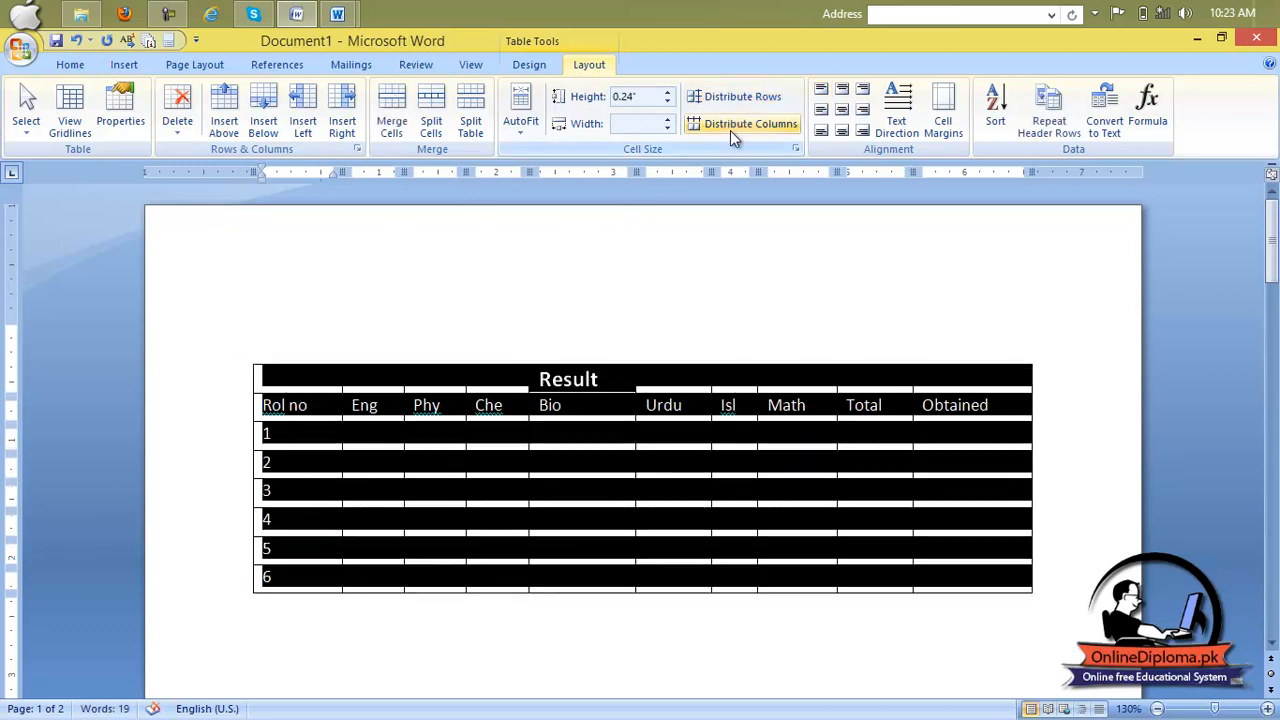
pyautogui.click(730, 128)
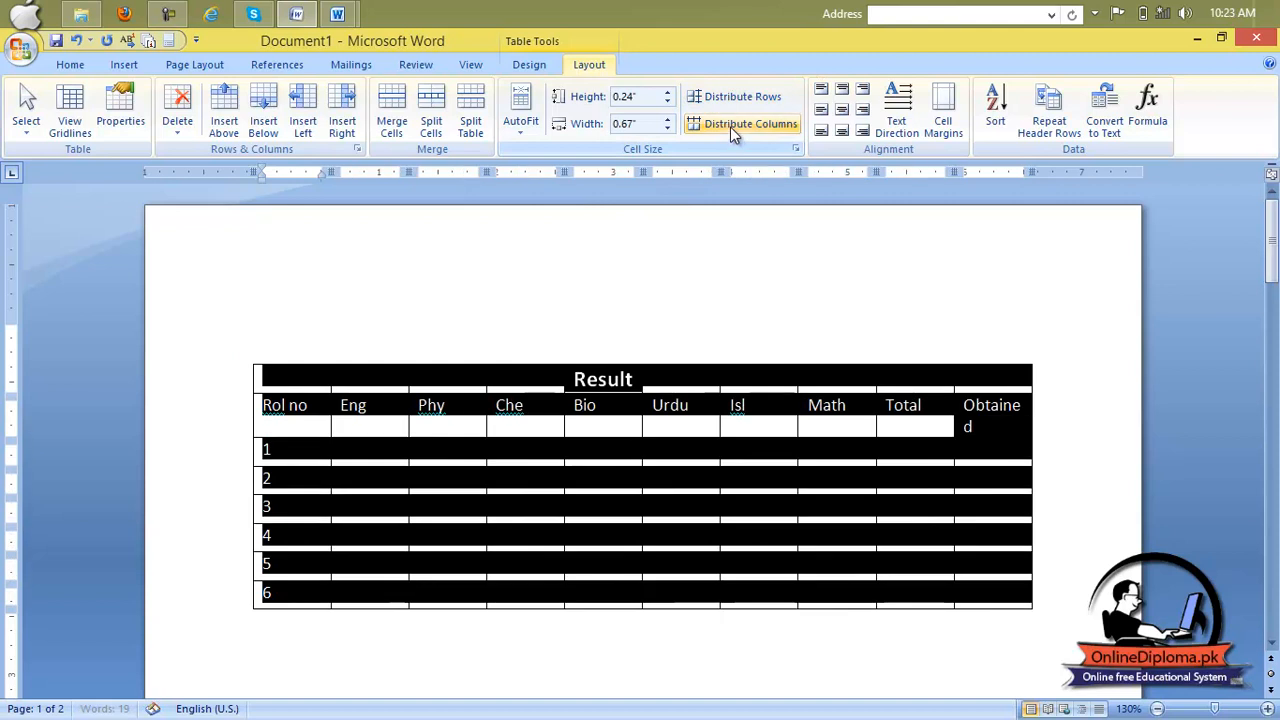
pyautogui.click(716, 424)
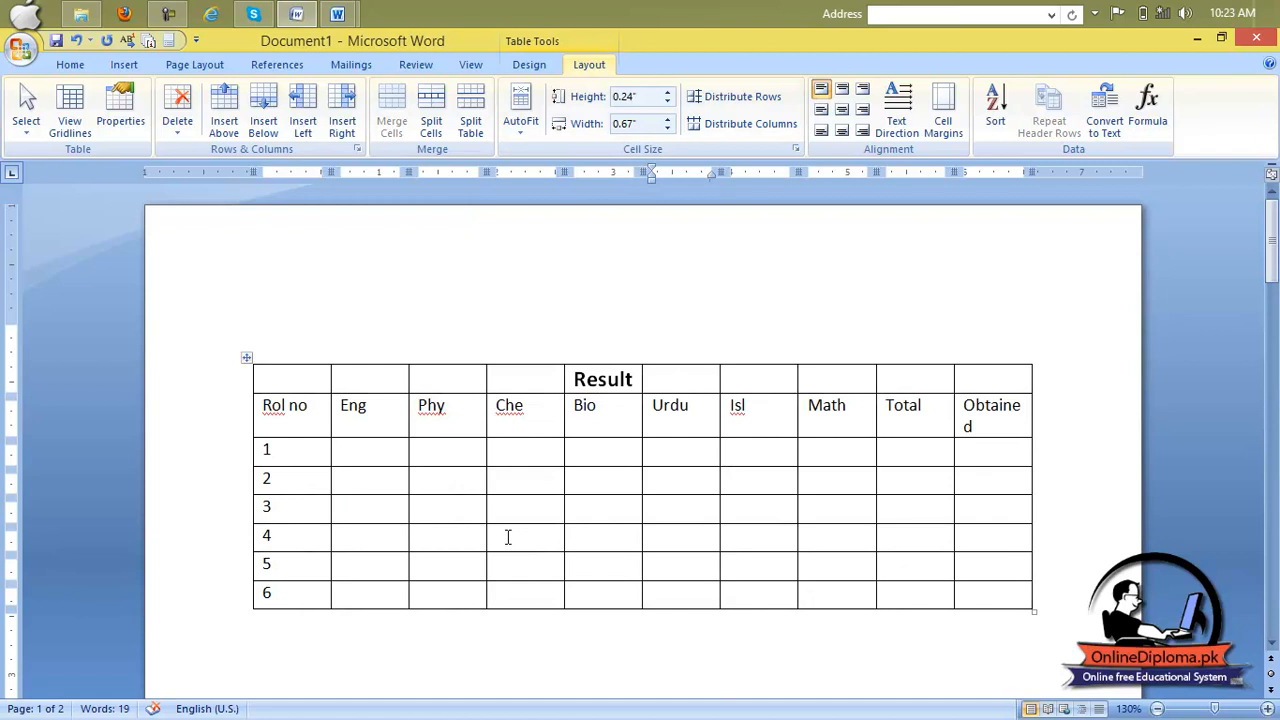
# Delete the first letter of the "Obtained" heading so the word fits on one line
pyautogui.click(963, 405)
pyautogui.press('Delete')
pyautogui.click(895, 494)
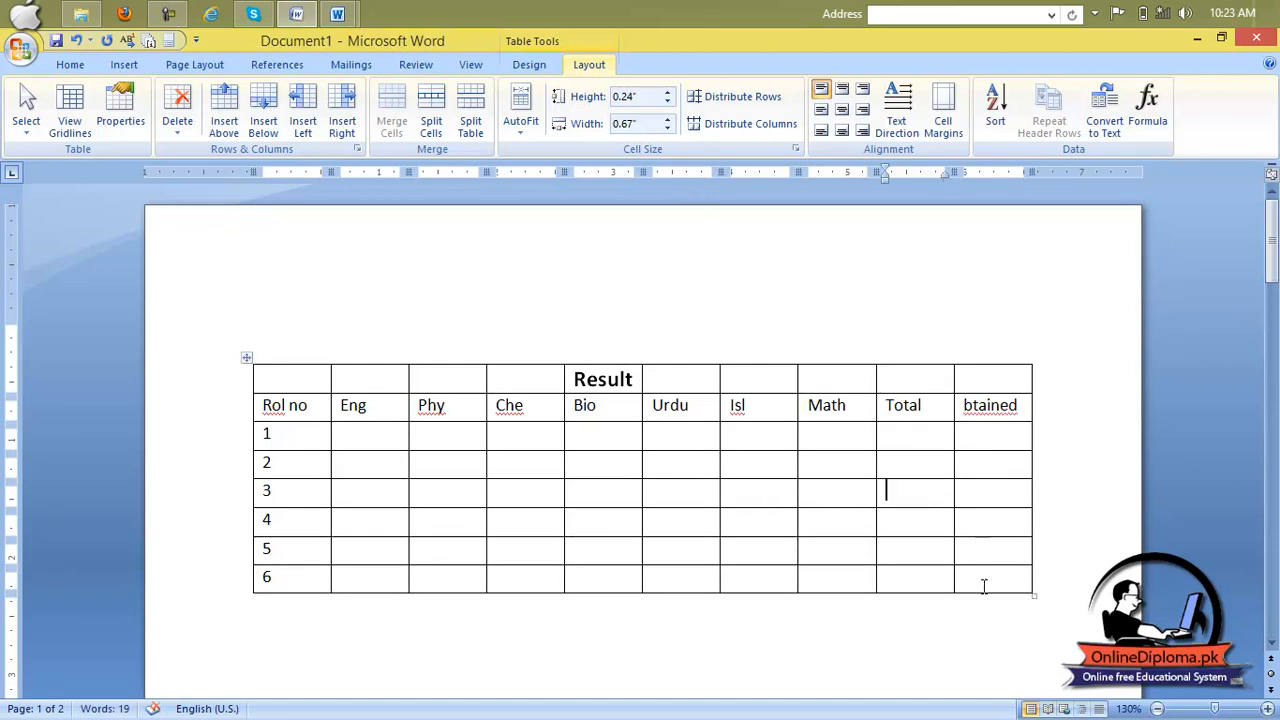
# Increase the height of the rows of roll numbers 4 to 6 in several increments, and deselect them
pyautogui.moveTo(970, 573); pyautogui.dragTo(289, 531)
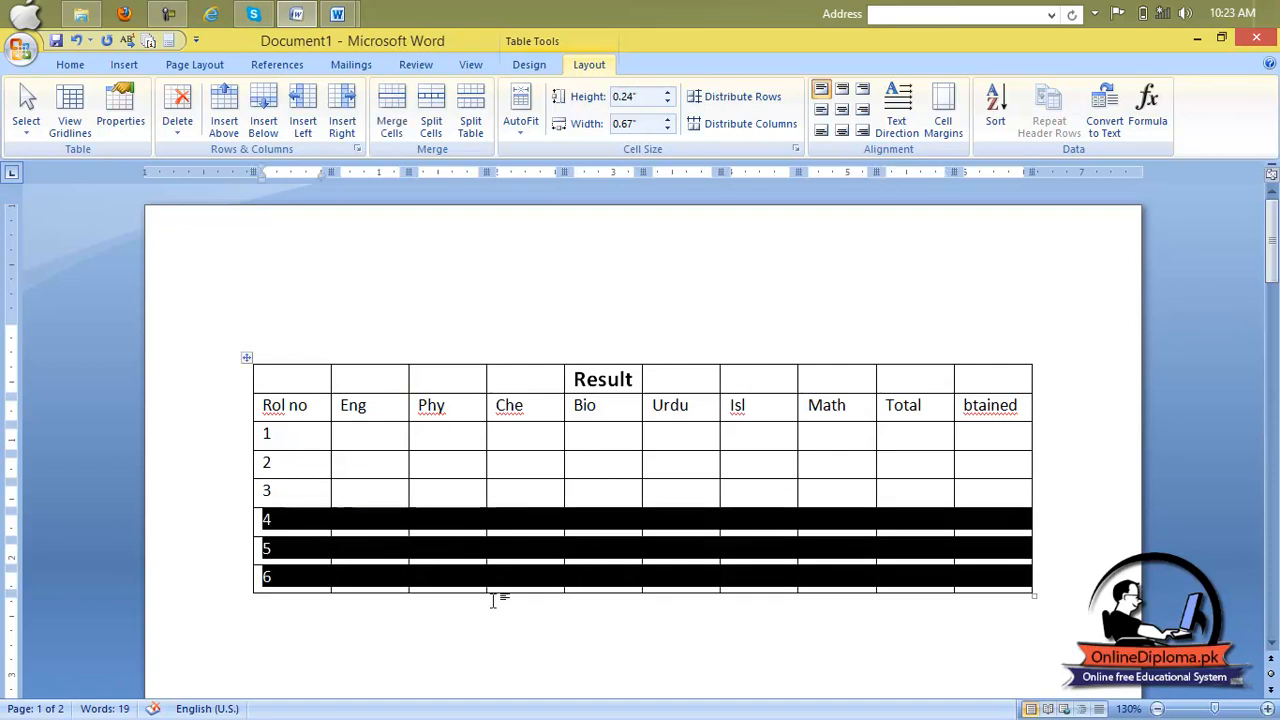
pyautogui.click(667, 91)
pyautogui.click(667, 91)
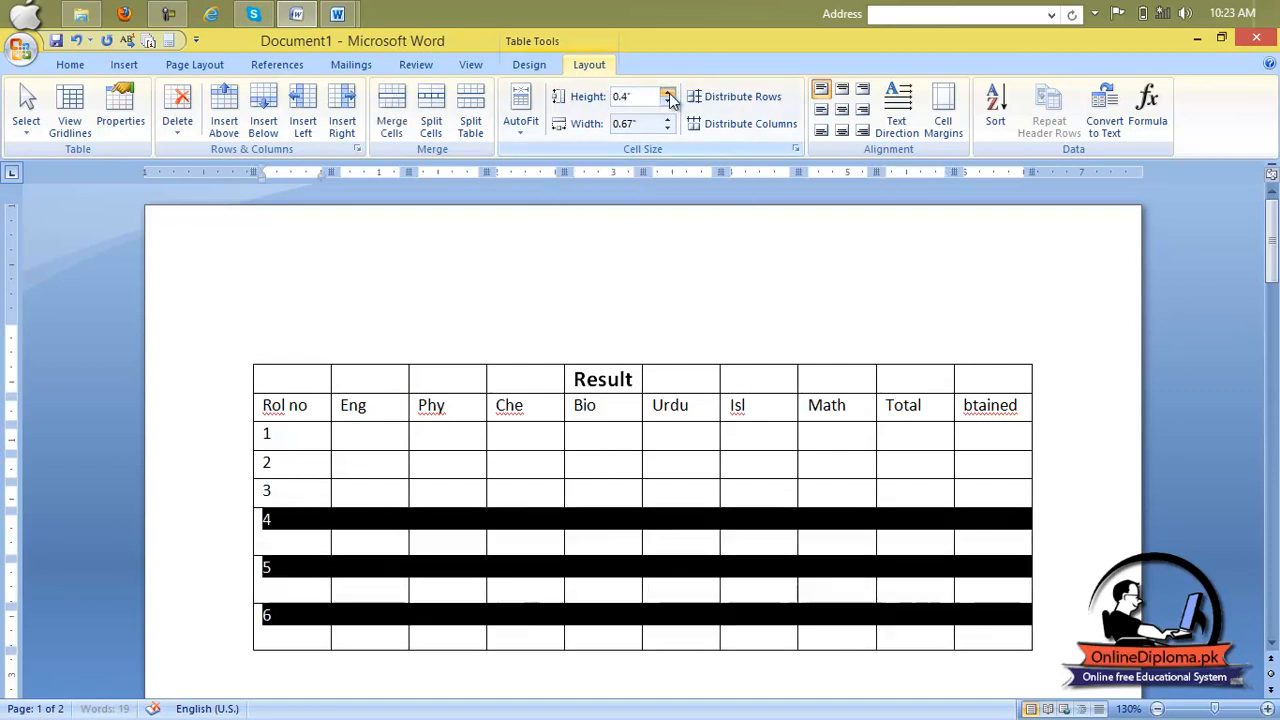
pyautogui.click(667, 91)
pyautogui.click(667, 91)
pyautogui.click(667, 91)
pyautogui.scroll(-3, 663, 545)
pyautogui.click(662, 548)
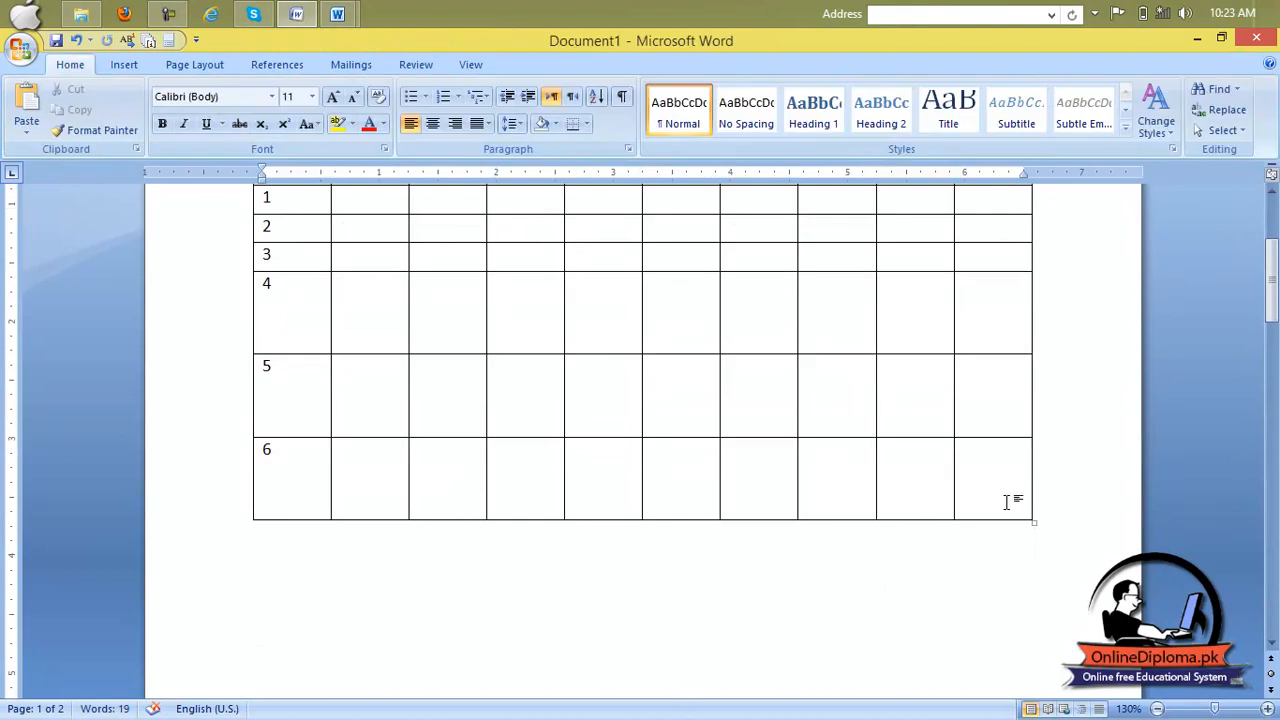
# Undo the last few height increases on the rows of roll numbers 4 to 6
pyautogui.hotkey('ctrl', 'z')
pyautogui.hotkey('ctrl', 'z')
pyautogui.hotkey('ctrl', 'z')
pyautogui.hotkey('ctrl', 'z')
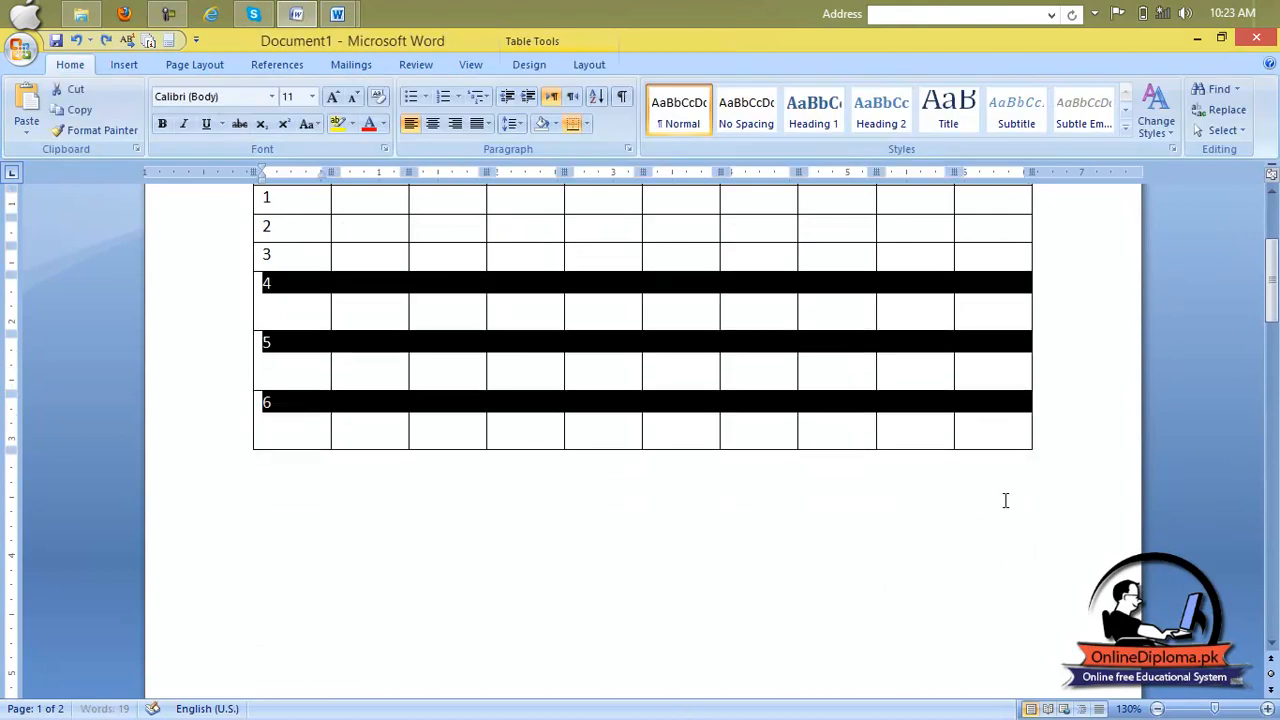
# Make the Result title row taller by moving its lower border down, and undo the change
pyautogui.click(612, 488)
pyautogui.moveTo(606, 393); pyautogui.dragTo(672, 453)
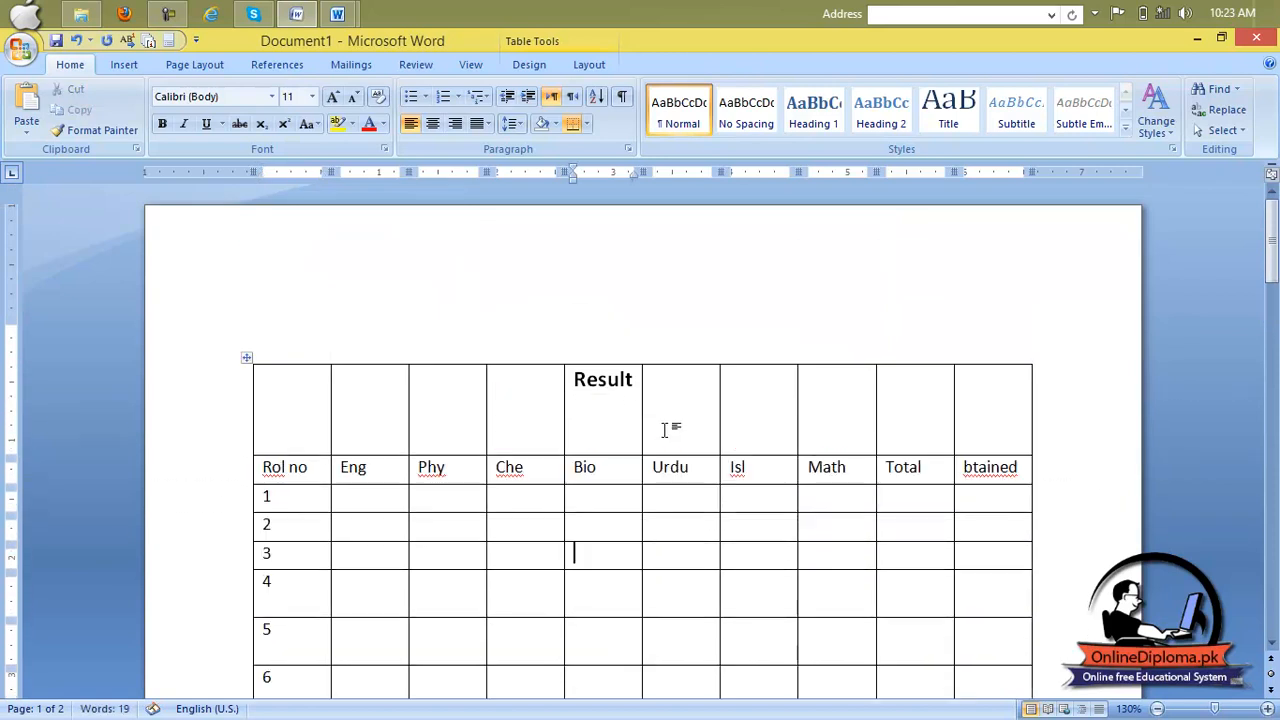
pyautogui.hotkey('ctrl', 'z')
# Widen the Urdu and Isl columns below the title row to 1.8 inches
pyautogui.moveTo(690, 400); pyautogui.dragTo(791, 628)
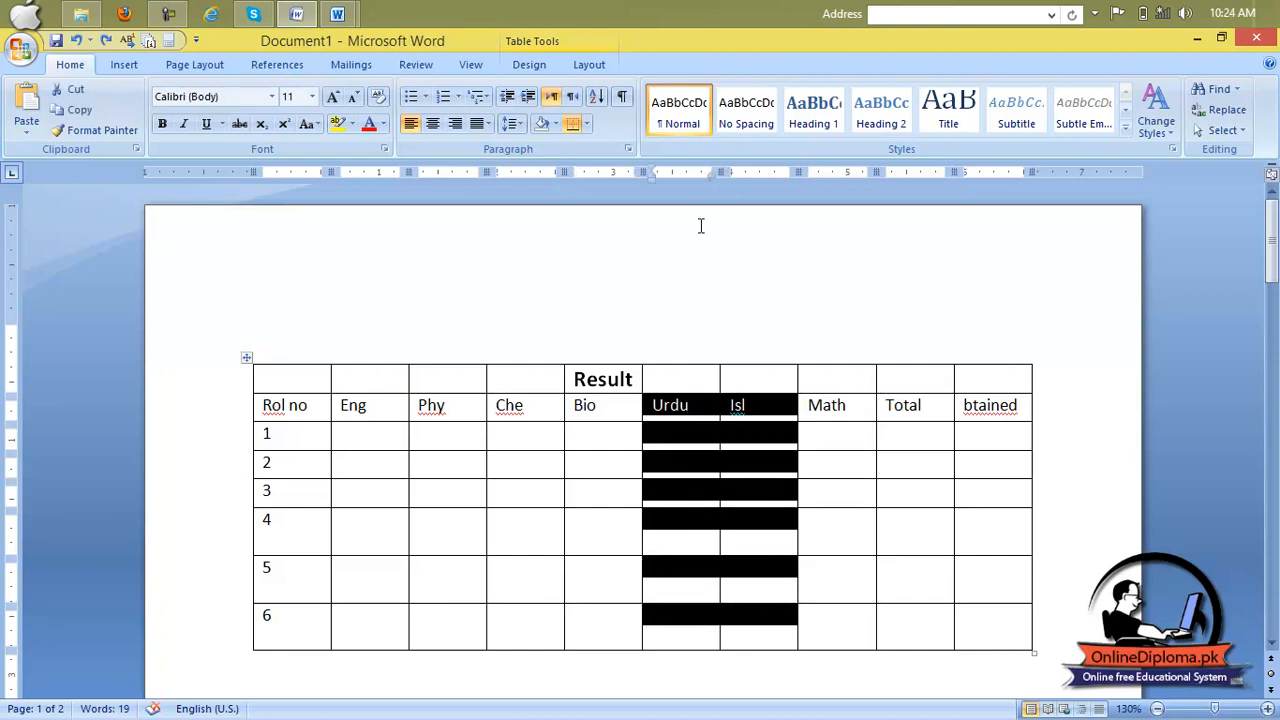
pyautogui.click(586, 64)
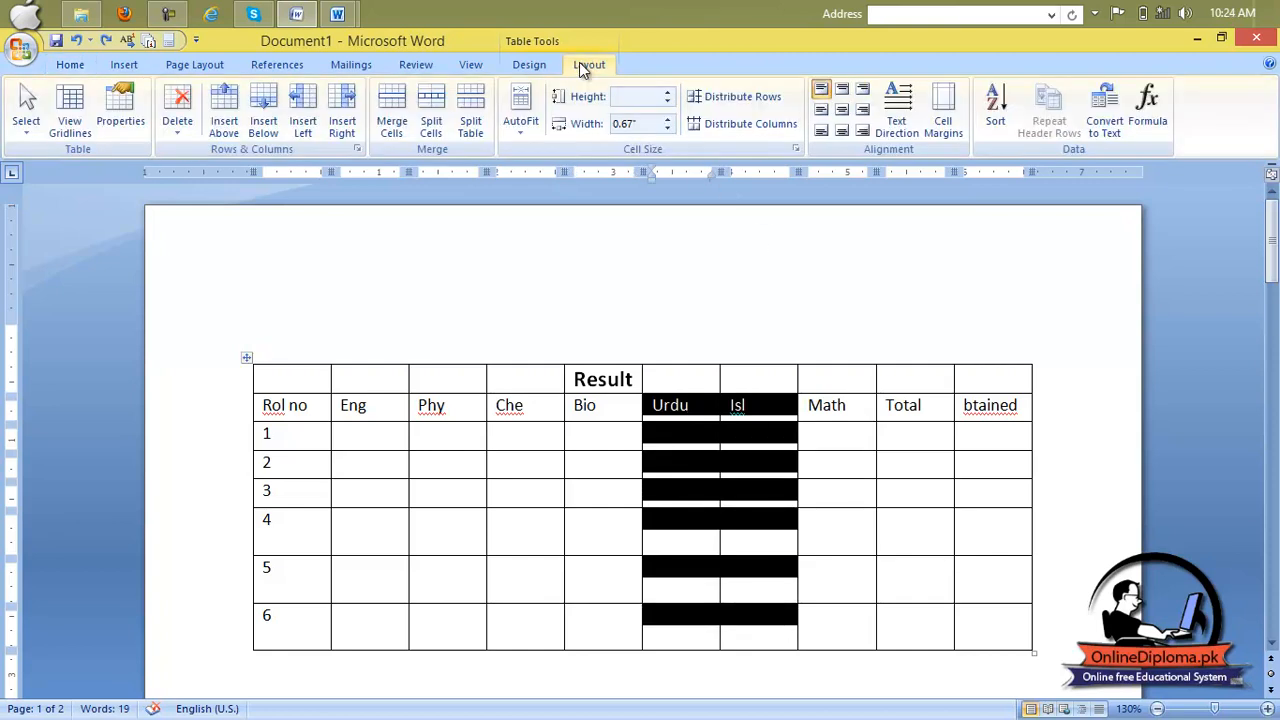
pyautogui.click(667, 118)
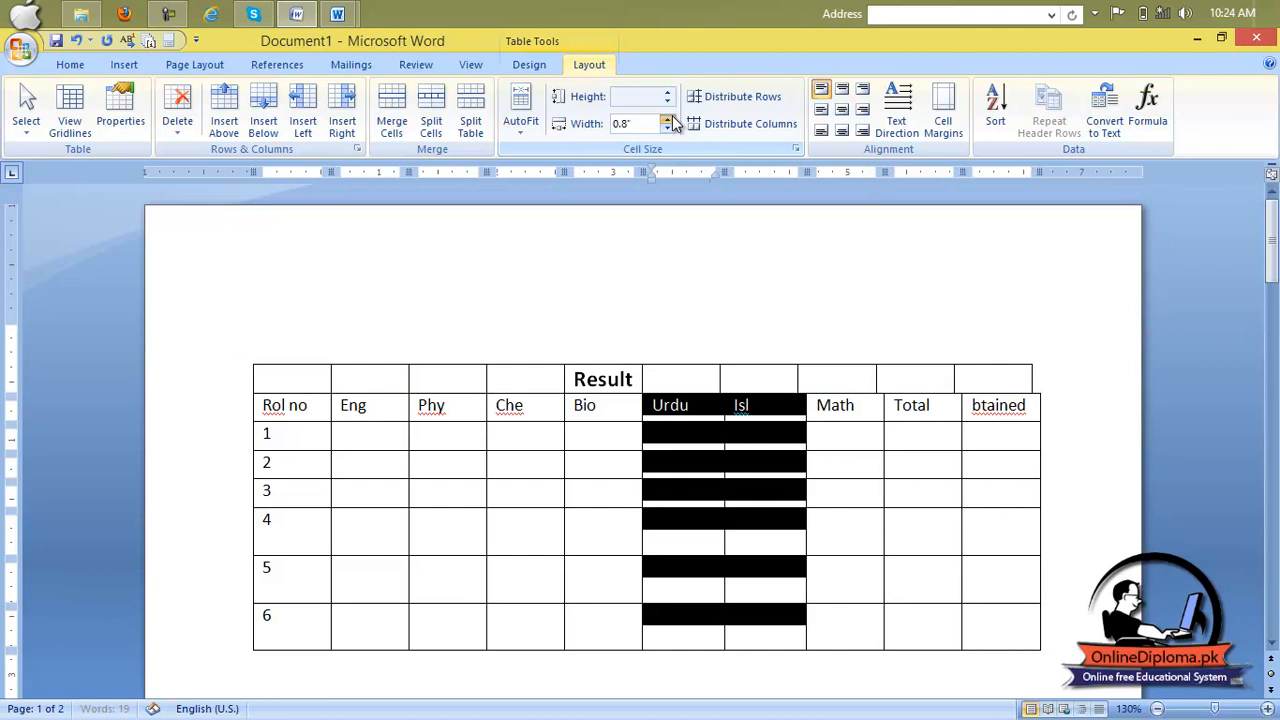
pyautogui.click(667, 118)
pyautogui.click(667, 118)
pyautogui.click(667, 118)
pyautogui.click(667, 118)
pyautogui.click(667, 118)
pyautogui.click(667, 118)
pyautogui.click(667, 118)
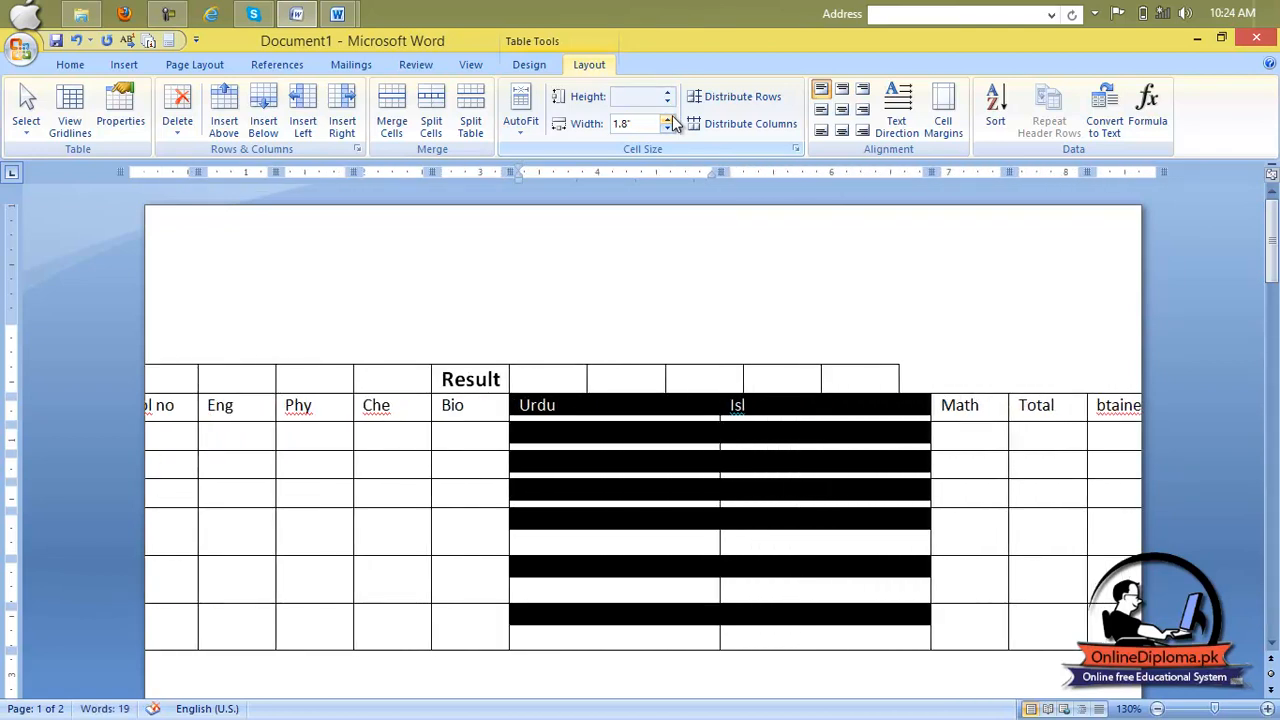
# Undo the widening of the Urdu and Isl columns, and place the cursor in the Math cell of roll number 2
pyautogui.hotkey('ctrl', 'z')
pyautogui.hotkey('ctrl', 'z')
pyautogui.hotkey('ctrl', 'z')
pyautogui.hotkey('ctrl', 'z')
pyautogui.hotkey('ctrl', 'z')
pyautogui.hotkey('ctrl', 'z')
pyautogui.hotkey('ctrl', 'z')
pyautogui.hotkey('ctrl', 'z')
pyautogui.hotkey('ctrl', 'z')
pyautogui.hotkey('ctrl', 'z')
pyautogui.hotkey('ctrl', 'z')
pyautogui.hotkey('ctrl', 'z')
pyautogui.click(870, 470)
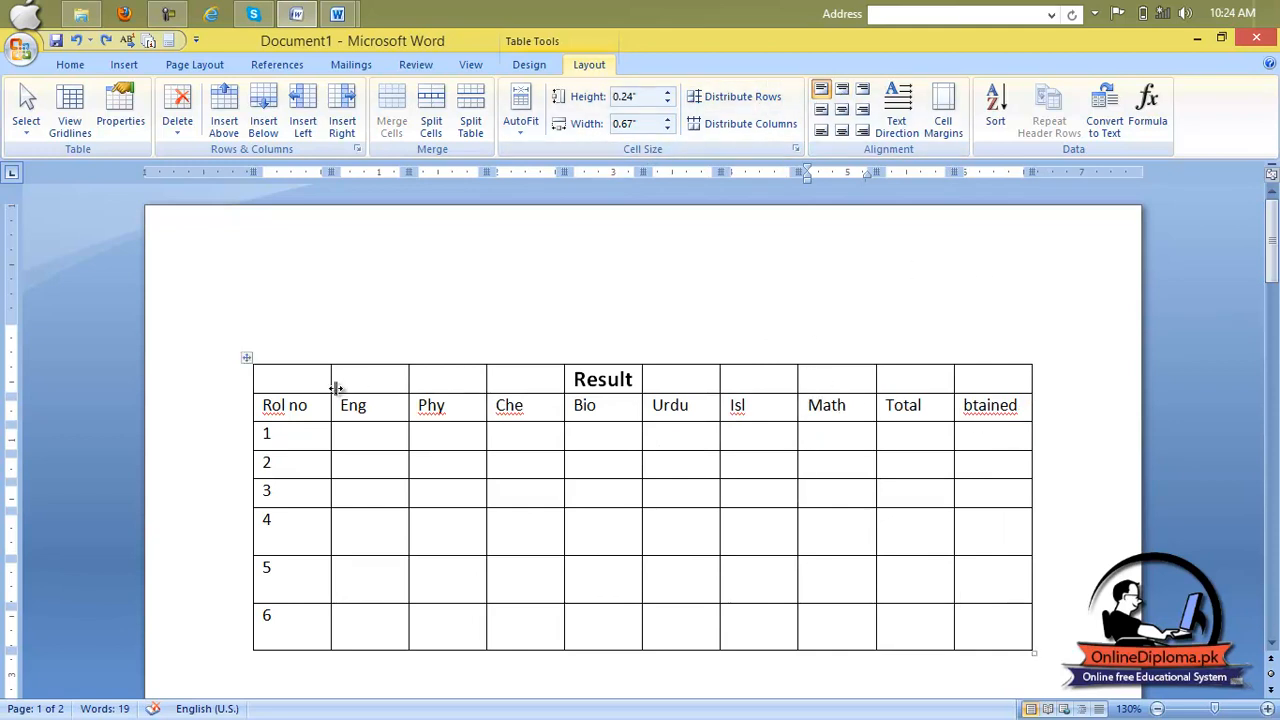
# Make the heading row 0.64 inches high and try top right, centre, top centre, bottom centre, bottom right and bottom left alignment on its text
pyautogui.moveTo(268, 421); pyautogui.dragTo(268, 467)
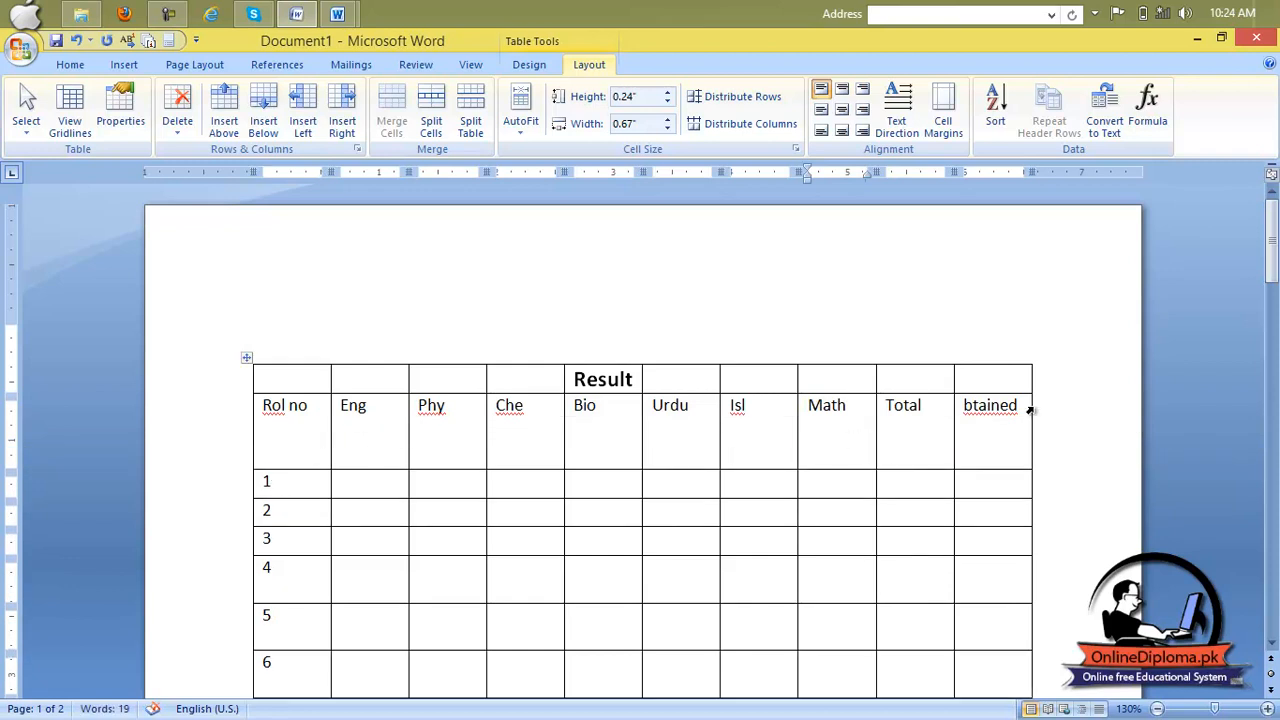
pyautogui.moveTo(1018, 404); pyautogui.dragTo(242, 423)
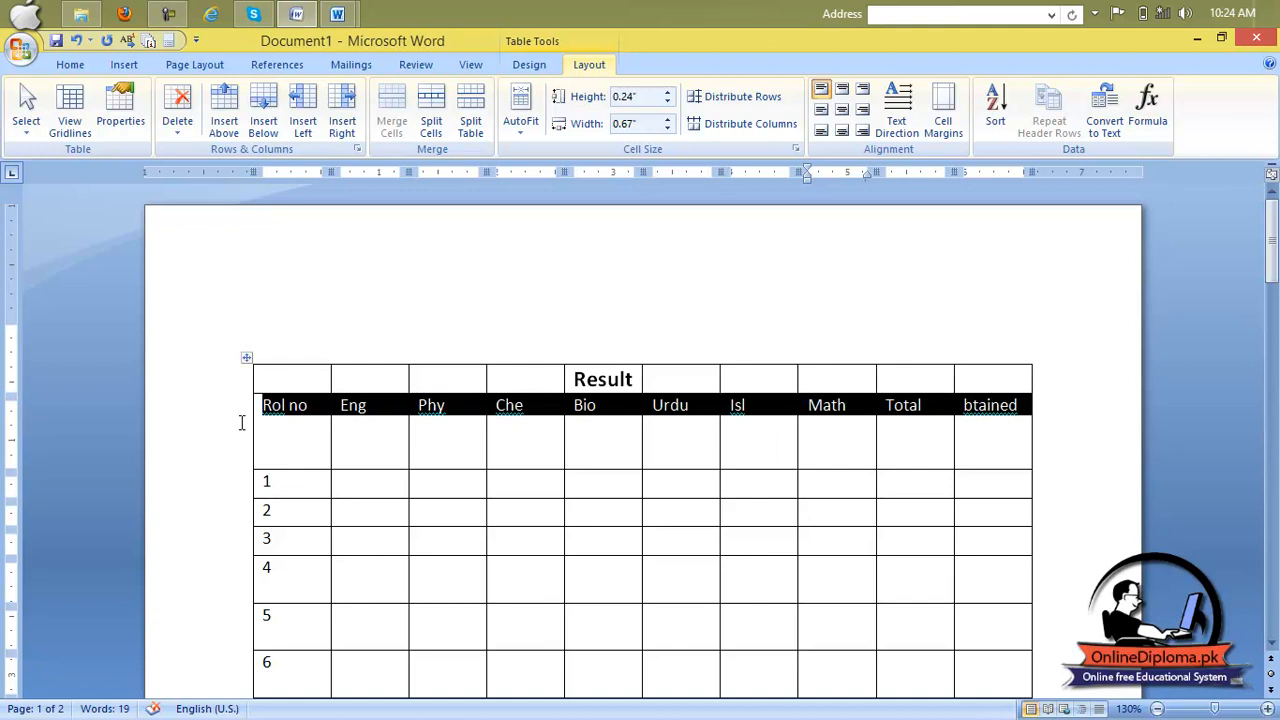
pyautogui.click(864, 91)
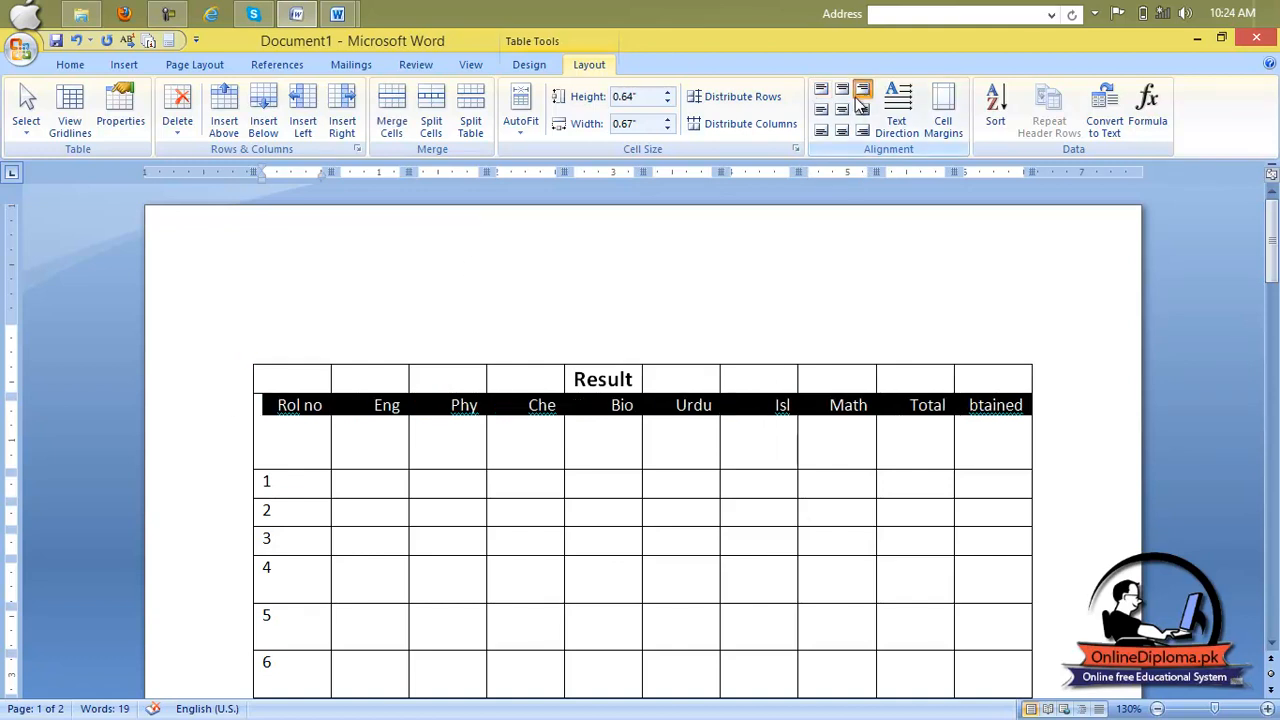
pyautogui.click(845, 111)
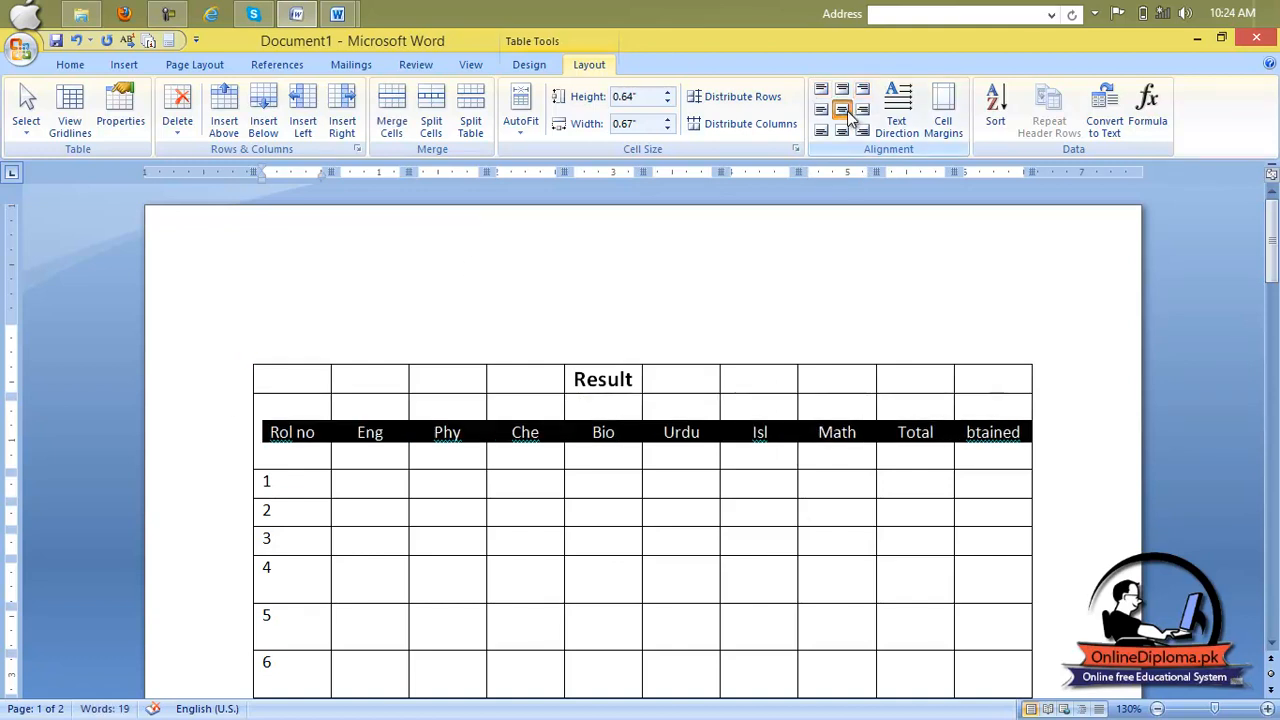
pyautogui.click(842, 90)
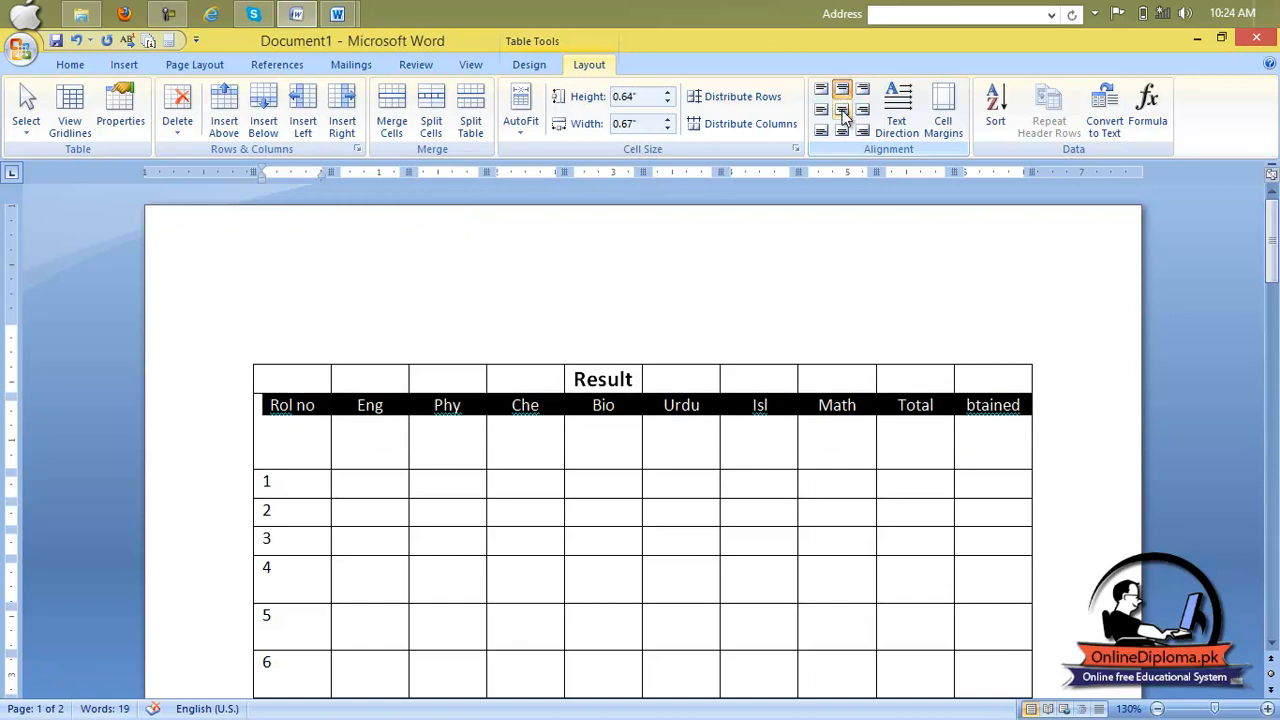
pyautogui.click(843, 132)
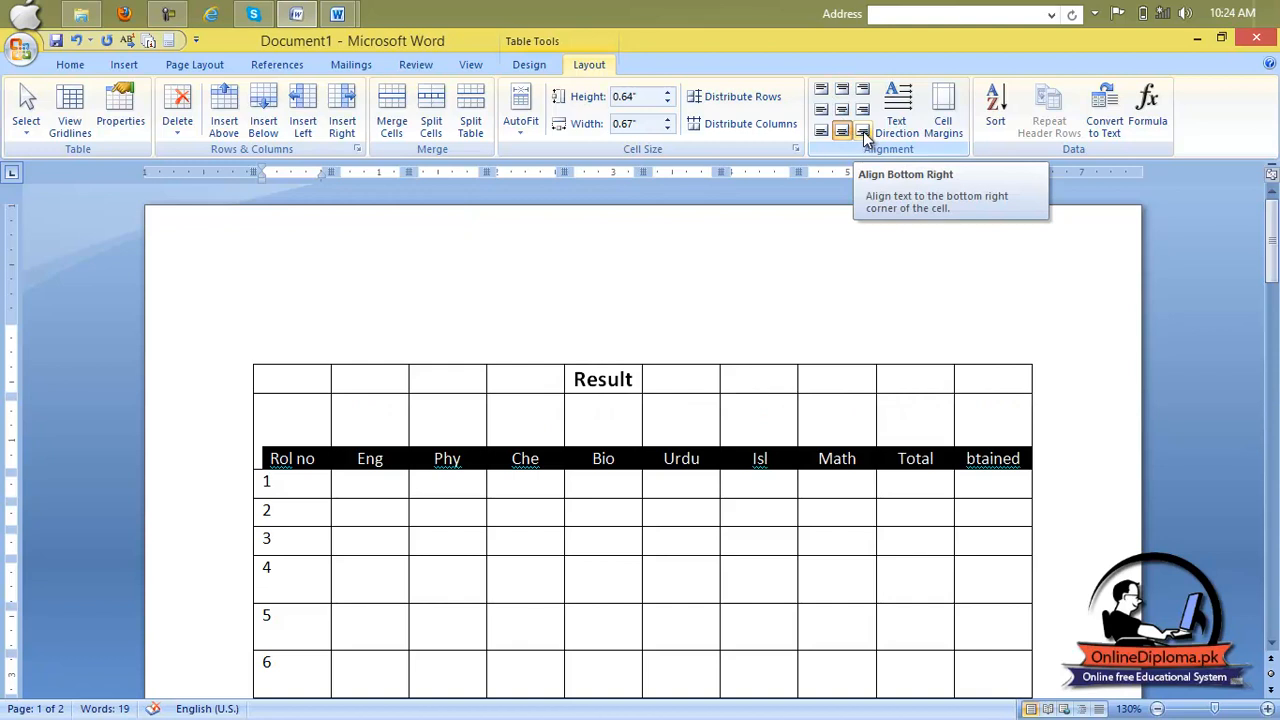
pyautogui.click(863, 132)
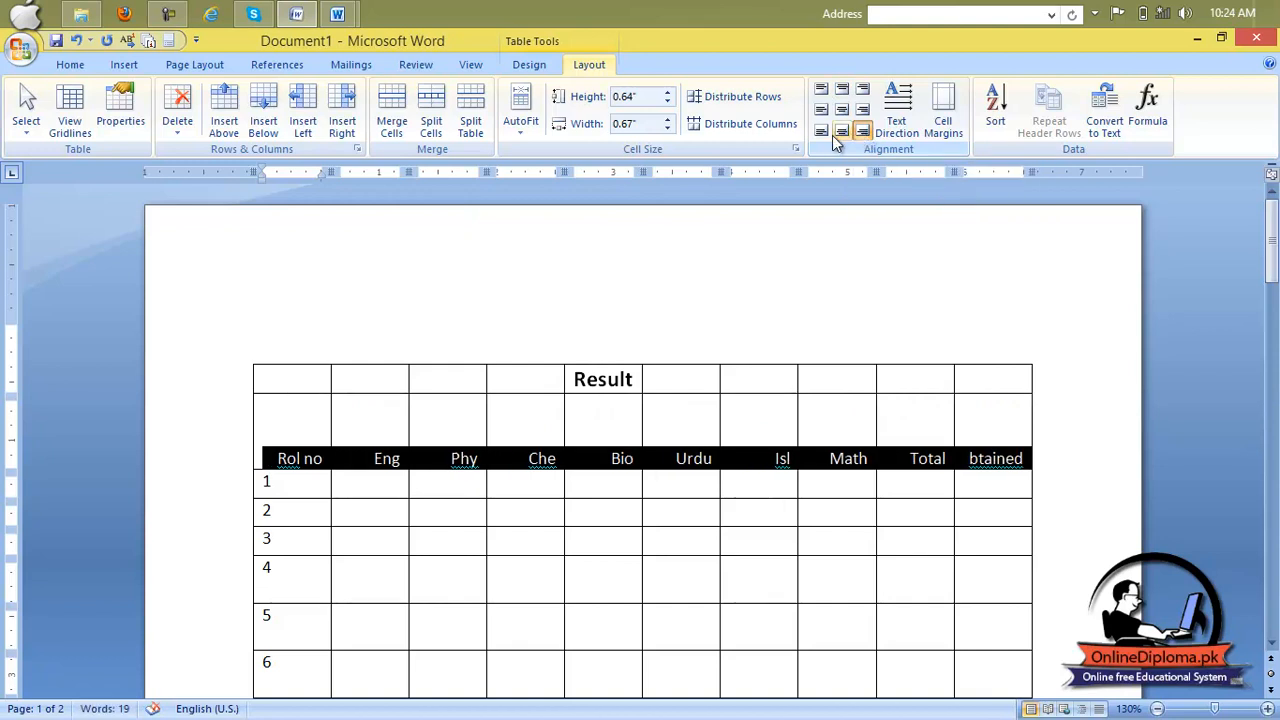
pyautogui.click(821, 133)
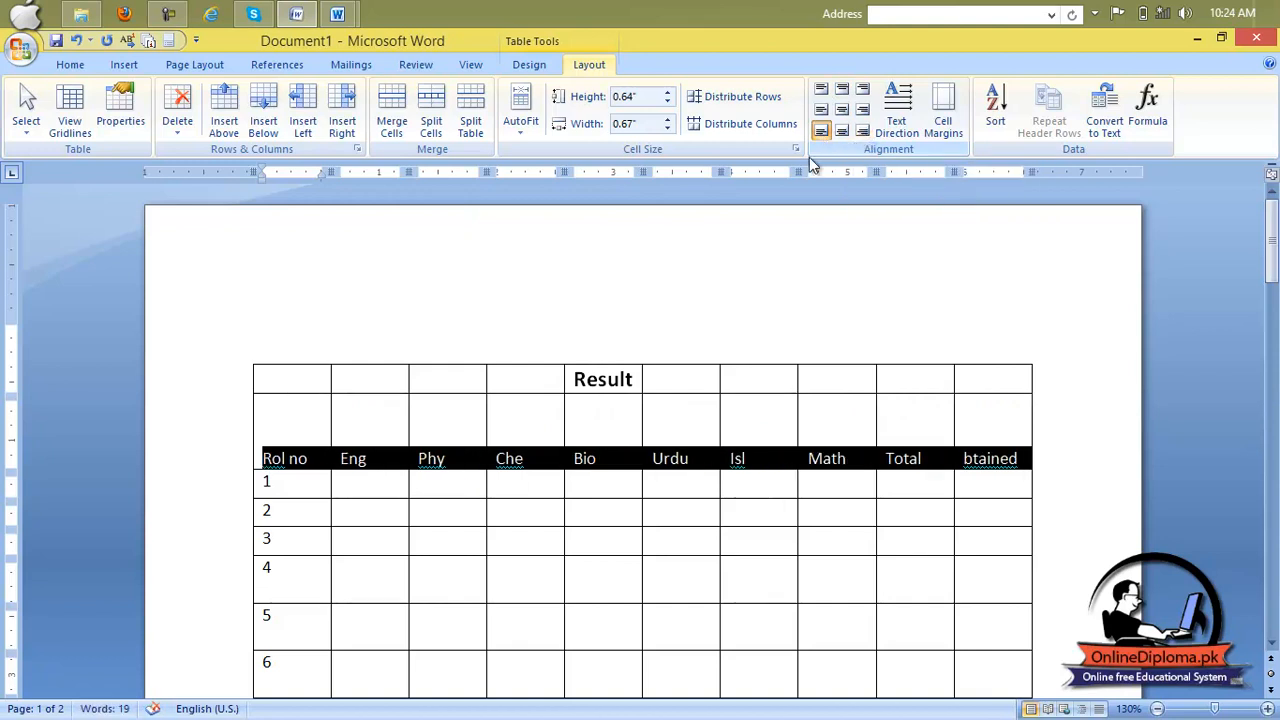
# Rotate the heading text to vertical and on to horizontal, and set the table's default top cell margin to 0.05 inches
pyautogui.click(898, 110)
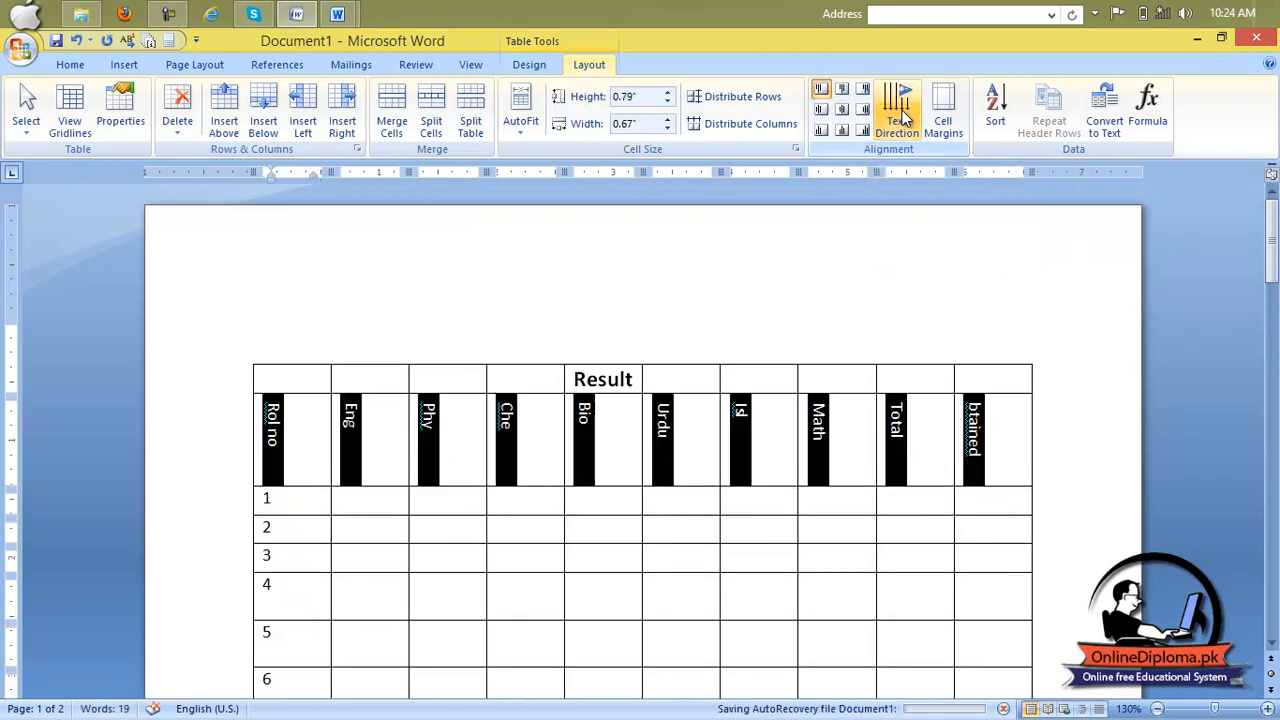
pyautogui.click(903, 117)
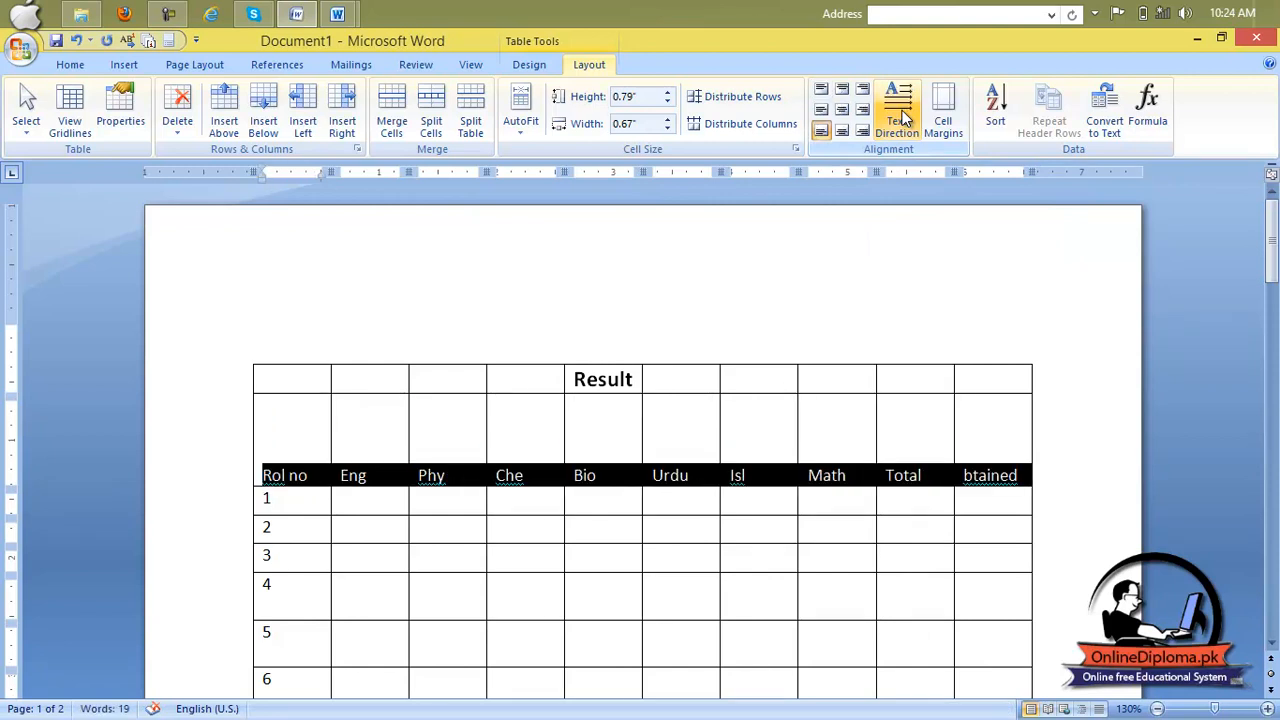
pyautogui.click(943, 112)
pyautogui.click(634, 307)
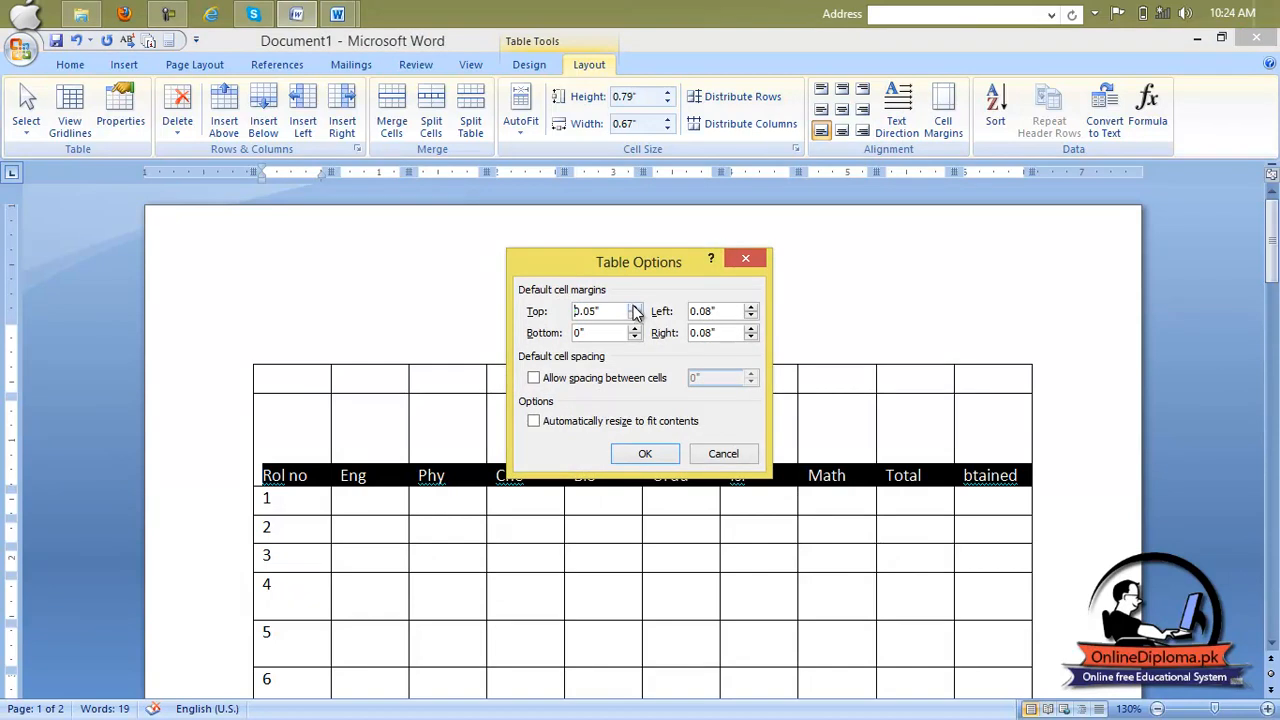
pyautogui.click(662, 458)
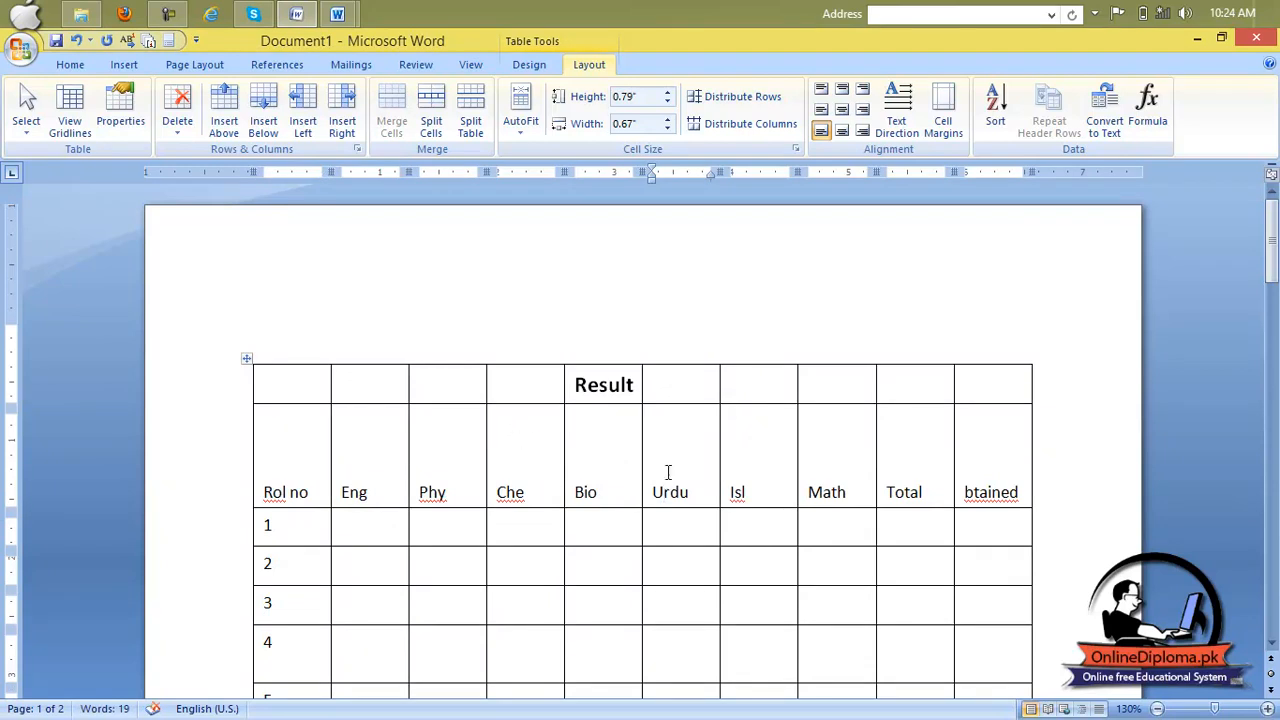
# Undo the cell margin change, the text direction changes and the last alignments of the heading row
pyautogui.hotkey('ctrl', 'z')
pyautogui.hotkey('ctrl', 'z')
pyautogui.hotkey('ctrl', 'z')
pyautogui.hotkey('ctrl', 'z')
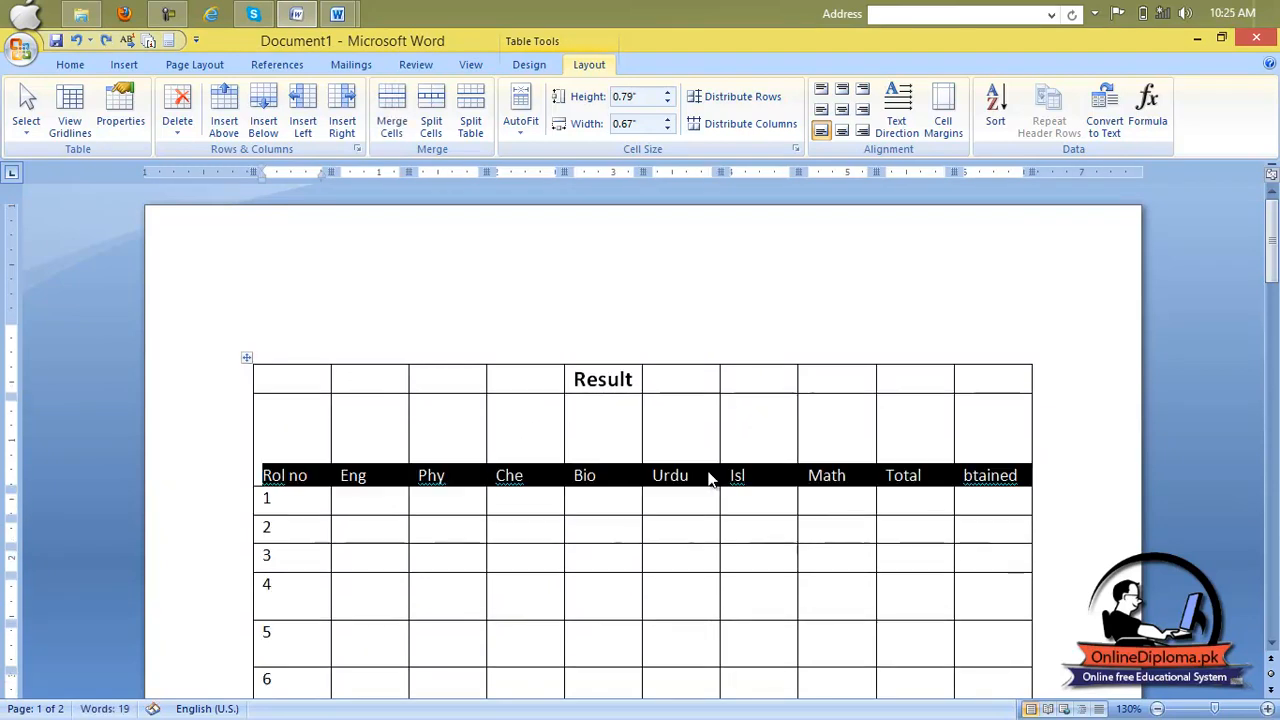
pyautogui.hotkey('ctrl', 'z')
pyautogui.hotkey('ctrl', 'z')
pyautogui.hotkey('ctrl', 'z')
pyautogui.hotkey('ctrl', 'z')
pyautogui.hotkey('ctrl', 'z')
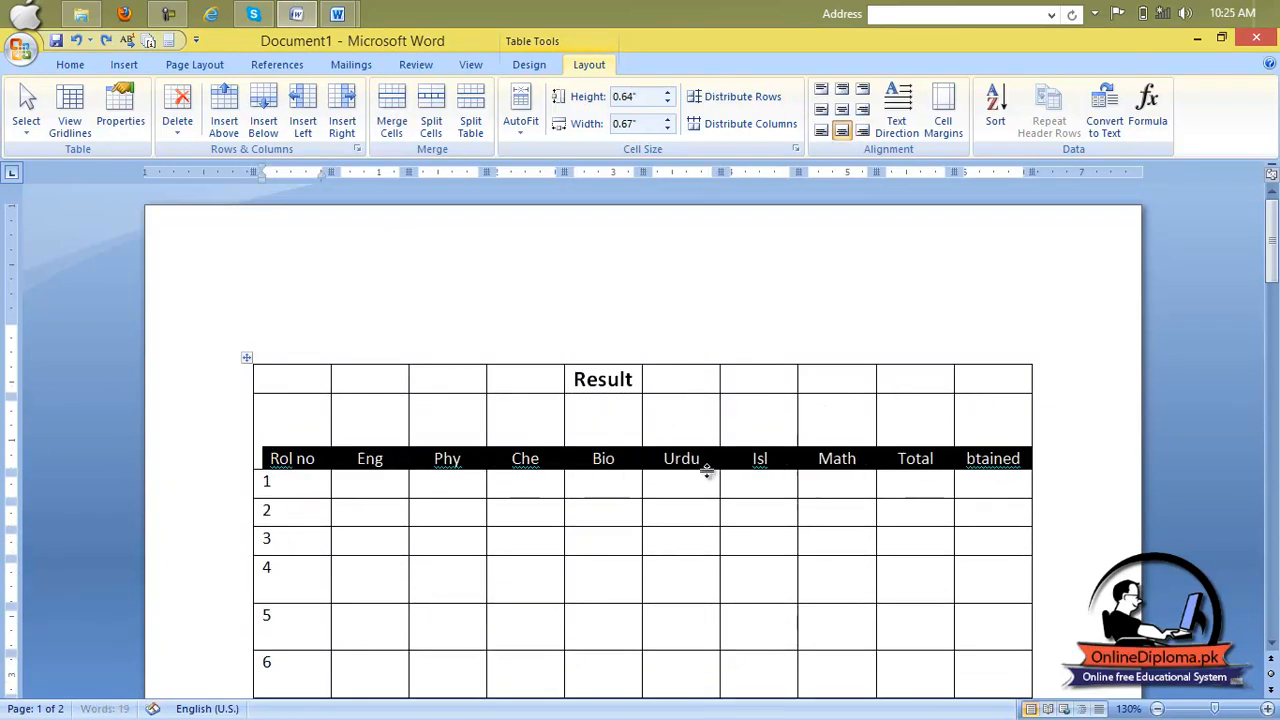
# Undo the remaining heading alignments, the taller heading row and one more height increase on the rows of roll numbers 4 to 6
pyautogui.hotkey('ctrl', 'z')
pyautogui.hotkey('ctrl', 'z')
pyautogui.hotkey('ctrl', 'z')
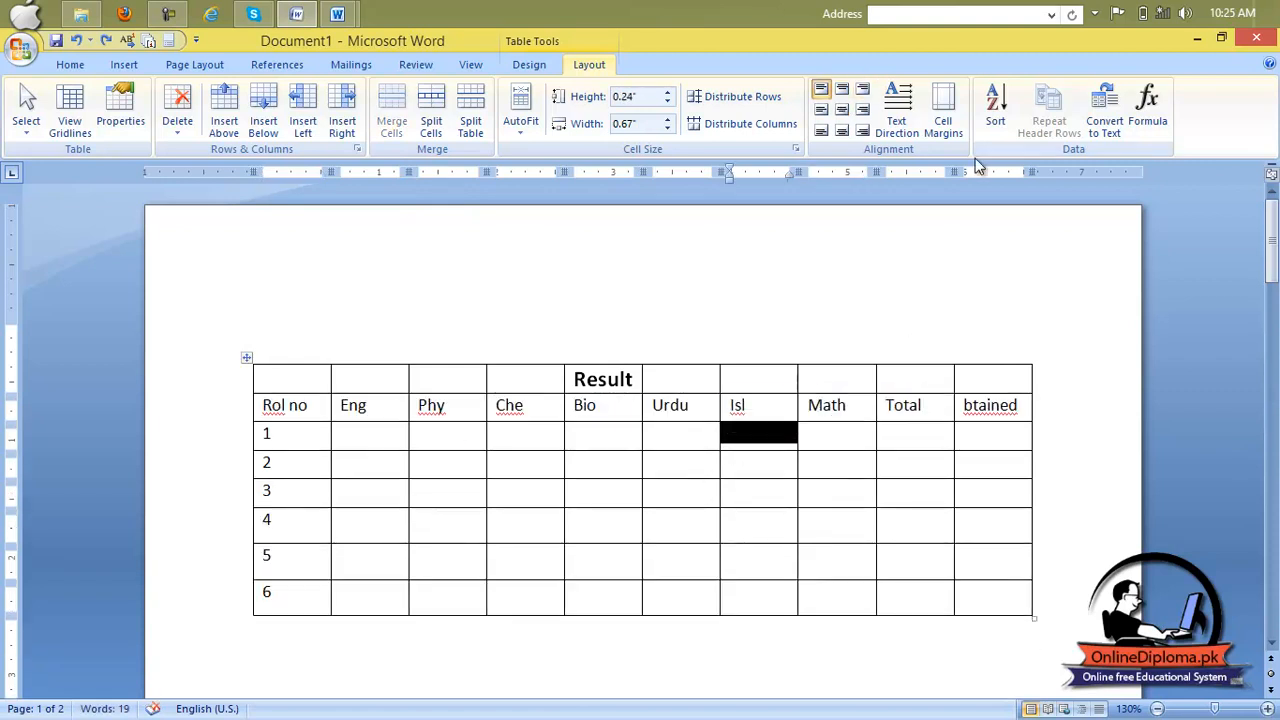
# View the table's sort options, close them without sorting, and place the cursor in the Eng cell of roll number 1
pyautogui.click(995, 108)
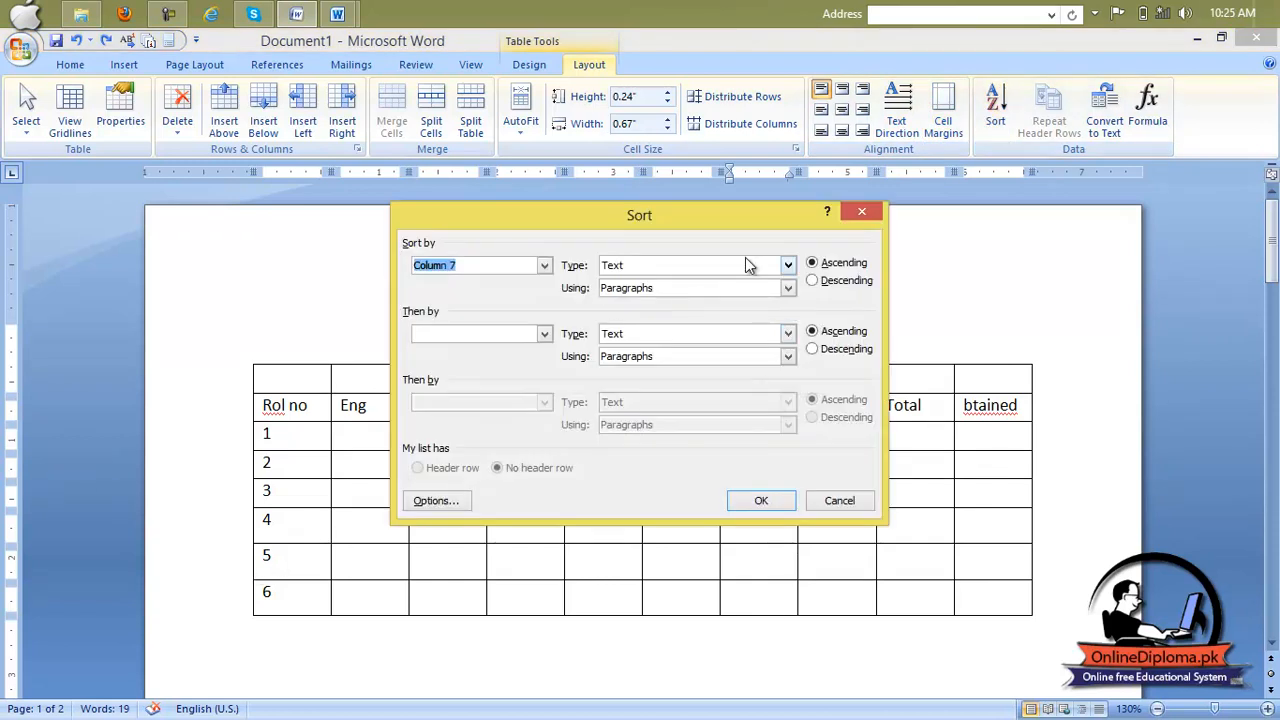
pyautogui.click(863, 213)
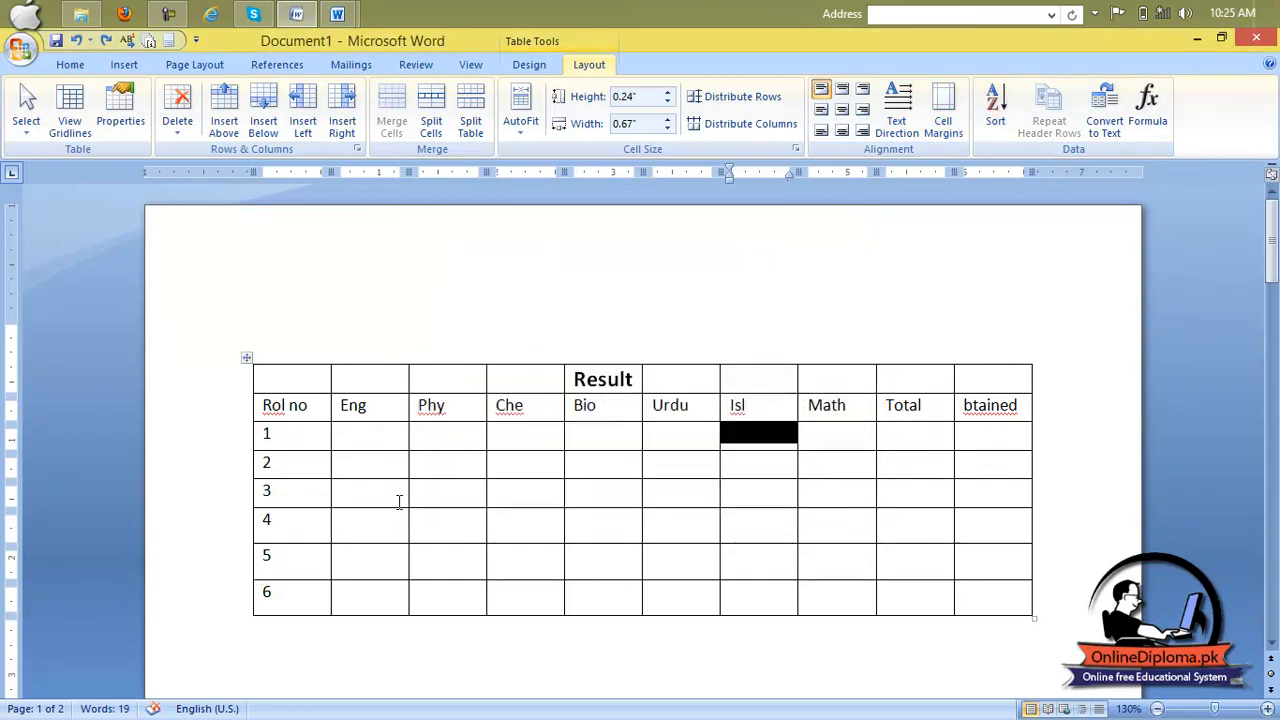
pyautogui.click(362, 434)
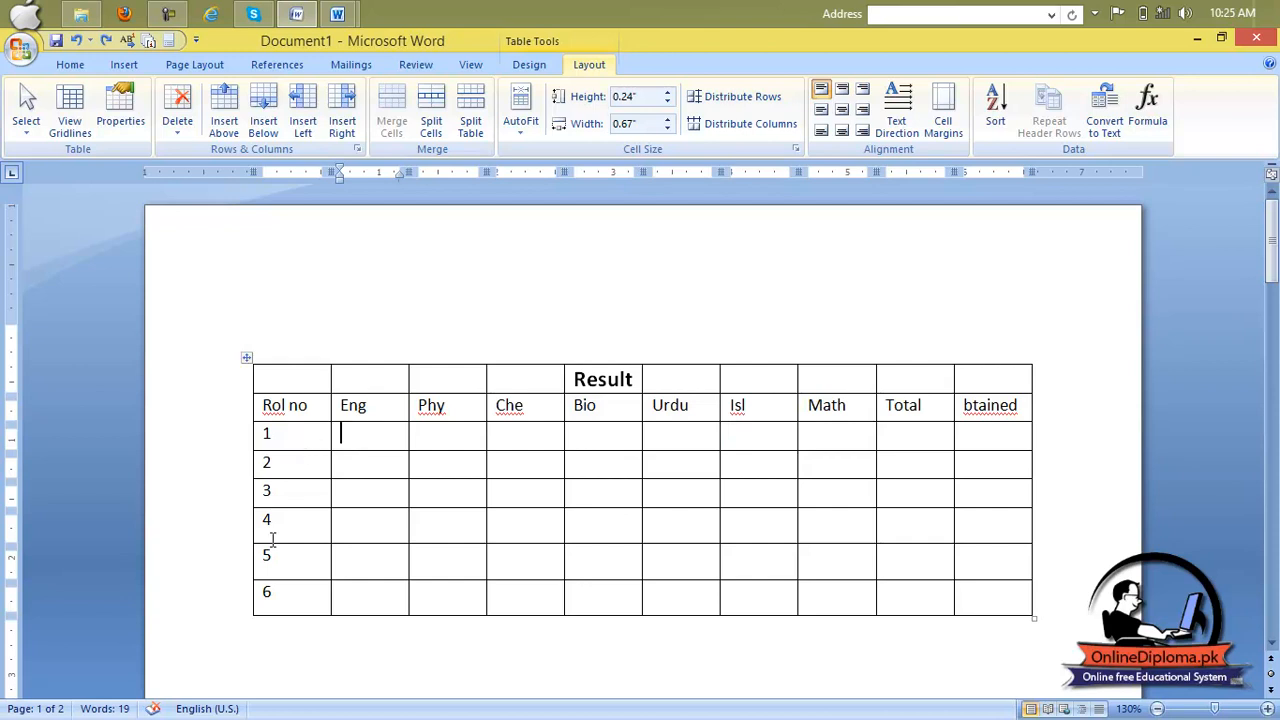
# Clear the roll numbers 1 to 6 from the first column while keeping their cells in the table
pyautogui.moveTo(274, 594); pyautogui.dragTo(277, 449)
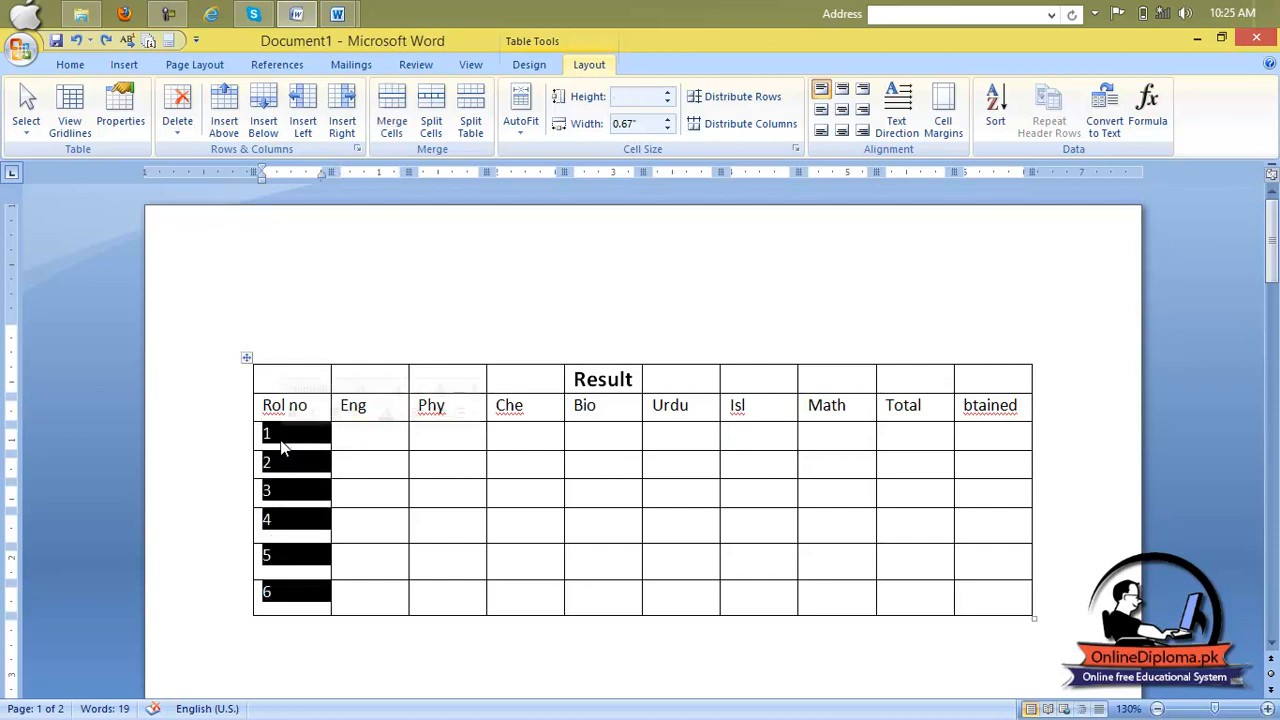
pyautogui.press('BackSpace')
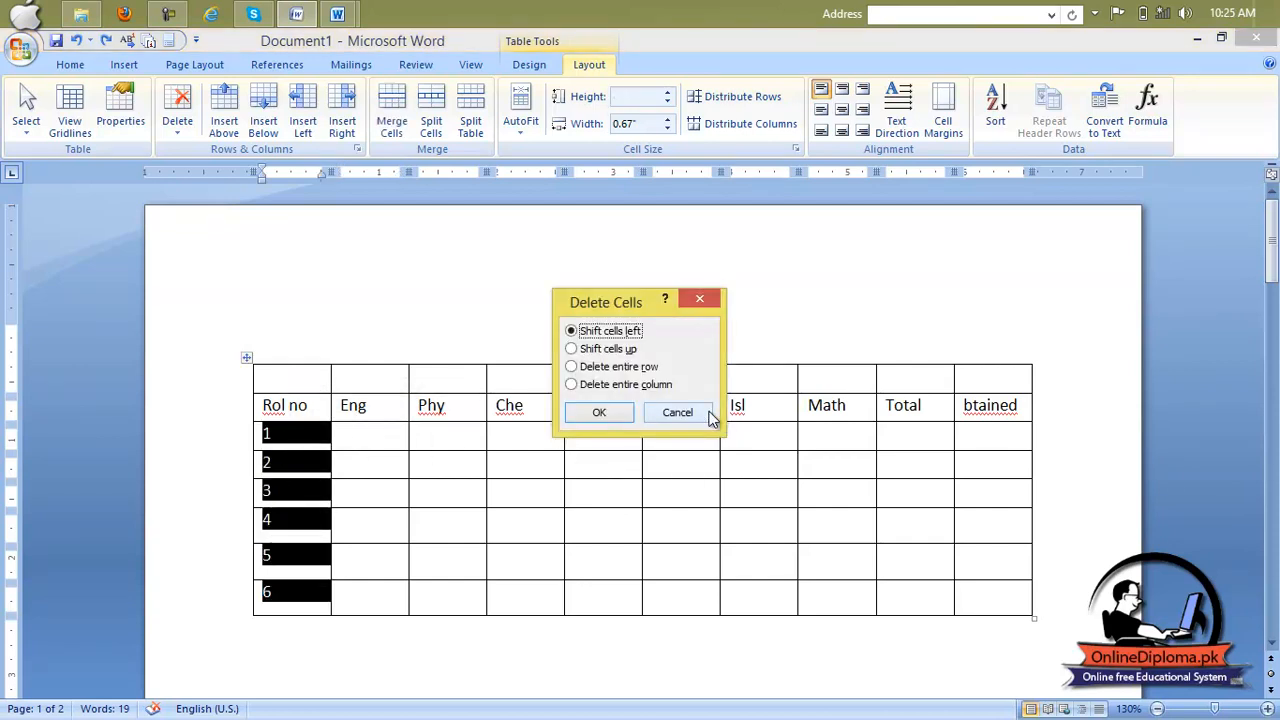
pyautogui.click(676, 412)
pyautogui.press('Delete')
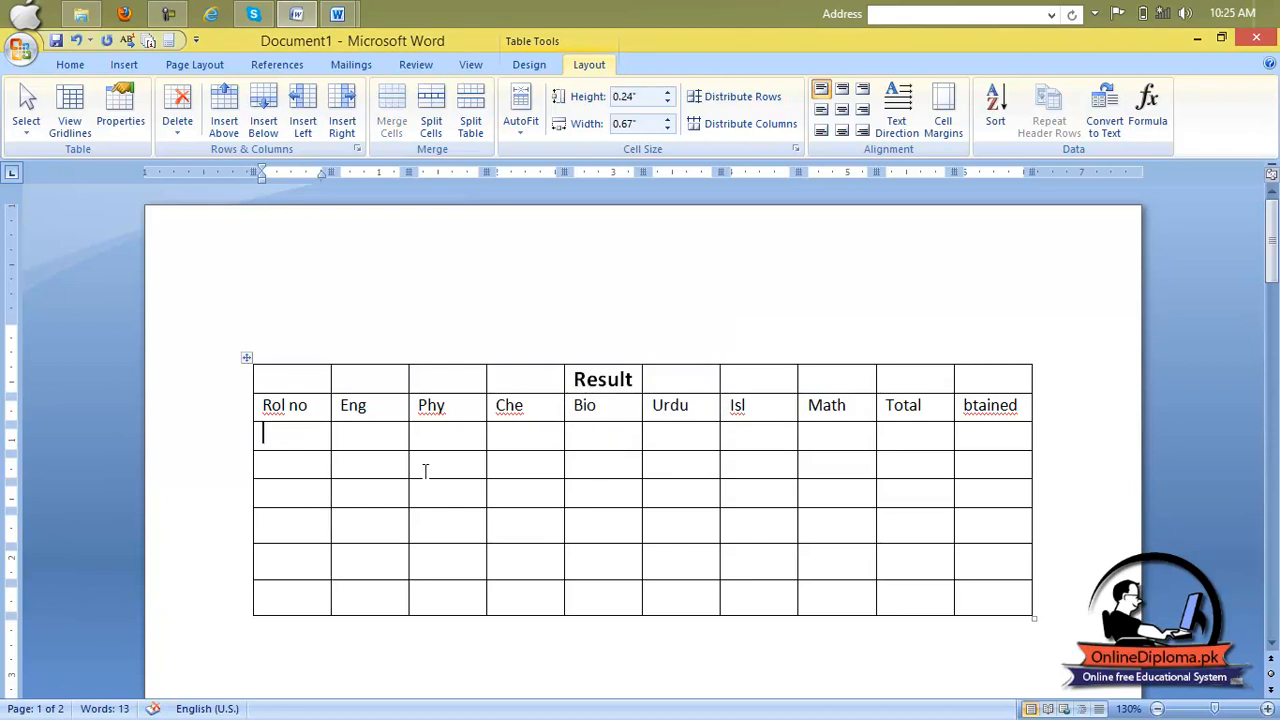
# Fill the row below the headings across all ten columns with 8, 4, 7, 5, 6, 3, 2, 4, 8 and 10
pyautogui.write('8')
pyautogui.press('Tab')
pyautogui.write('4')
pyautogui.press('Tab')
pyautogui.write('7')
pyautogui.press('Tab')
pyautogui.write('5')
pyautogui.press('Tab')
pyautogui.write('6')
pyautogui.press('Tab')
pyautogui.write('3')
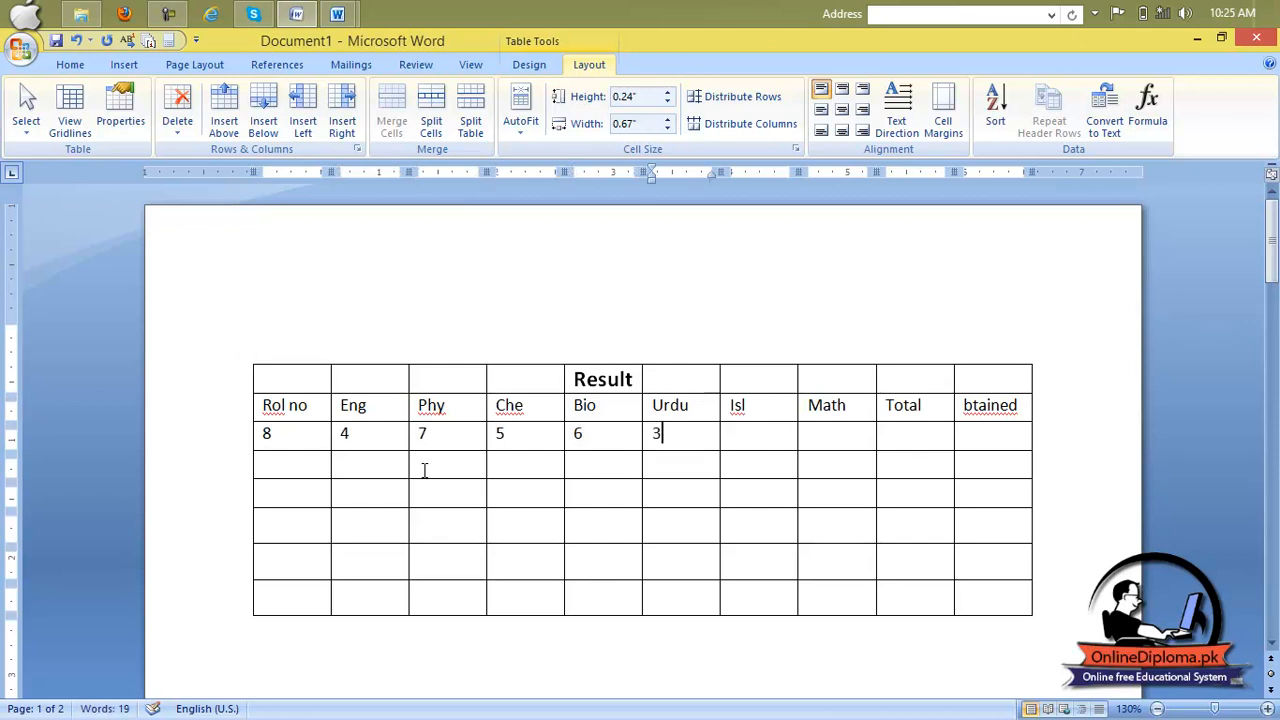
pyautogui.press('Tab')
pyautogui.write('2')
pyautogui.press('Tab')
pyautogui.write('4')
pyautogui.press('Tab')
pyautogui.write('8')
pyautogui.press('Tab')
pyautogui.write('1')
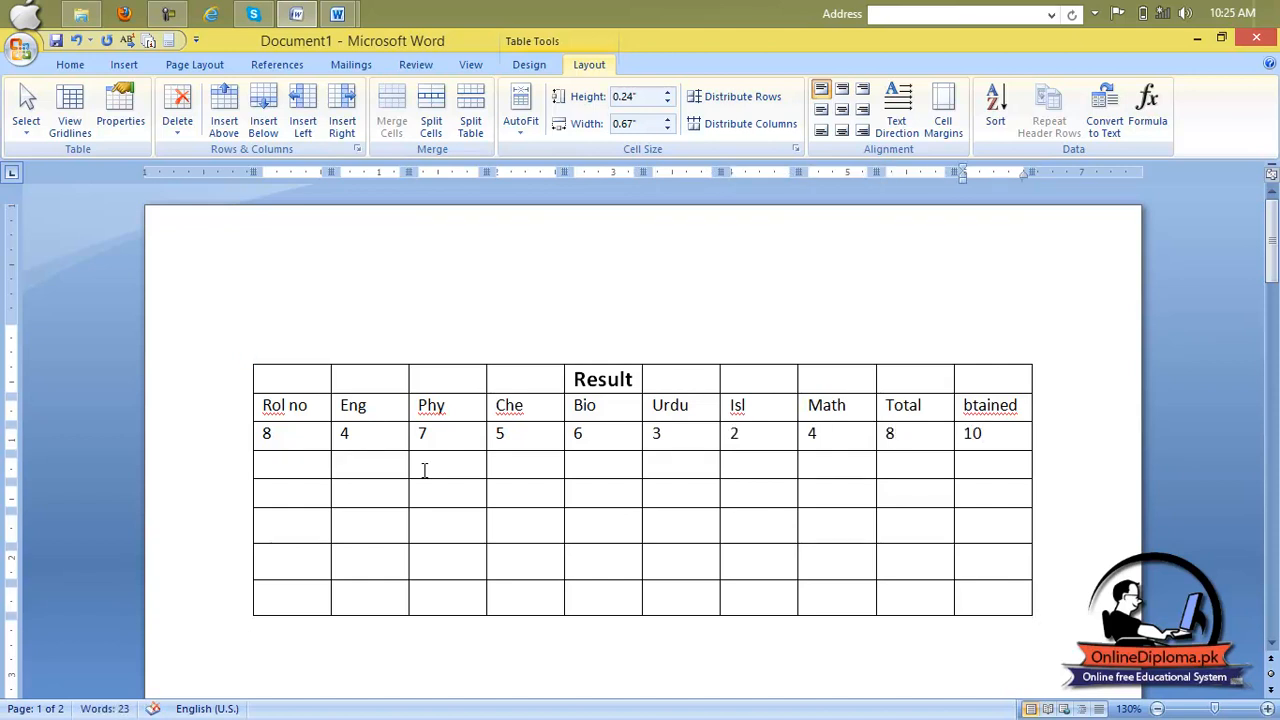
pyautogui.moveTo(1274, 8)
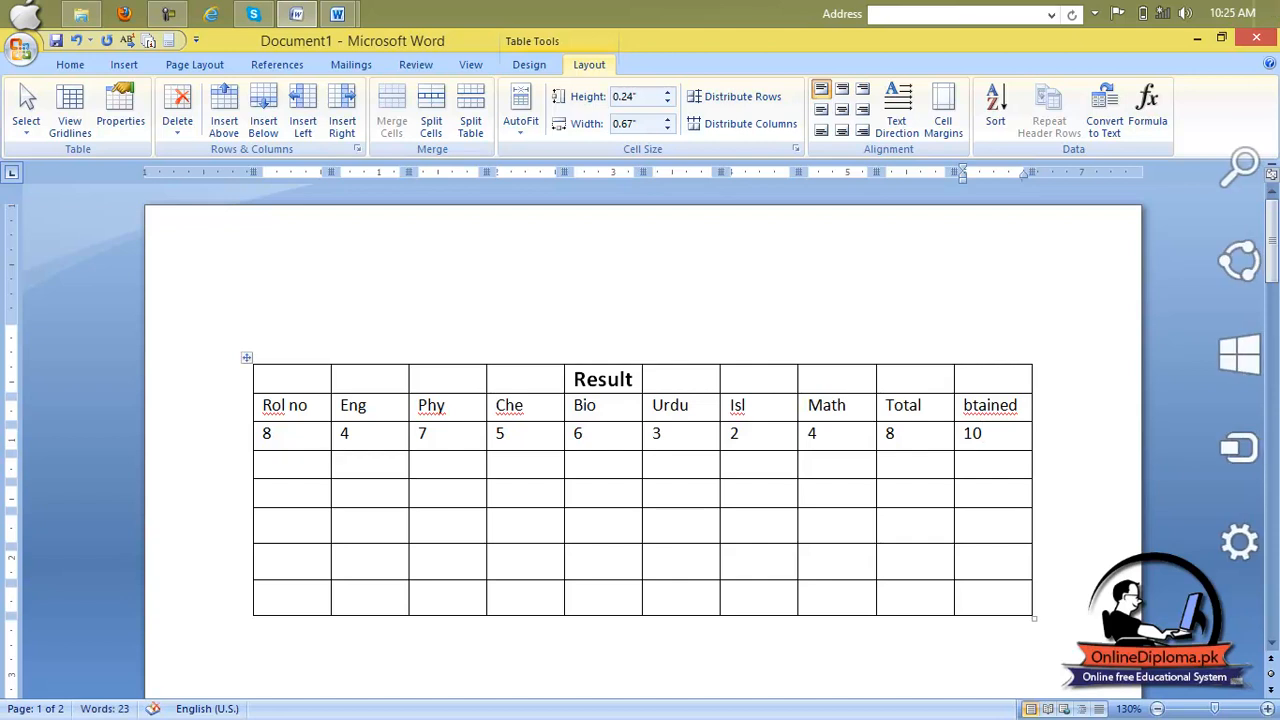
# Try to sort only the filled number row by Column 1 as numbers in ascending order
pyautogui.moveTo(990, 436); pyautogui.dragTo(306, 462)
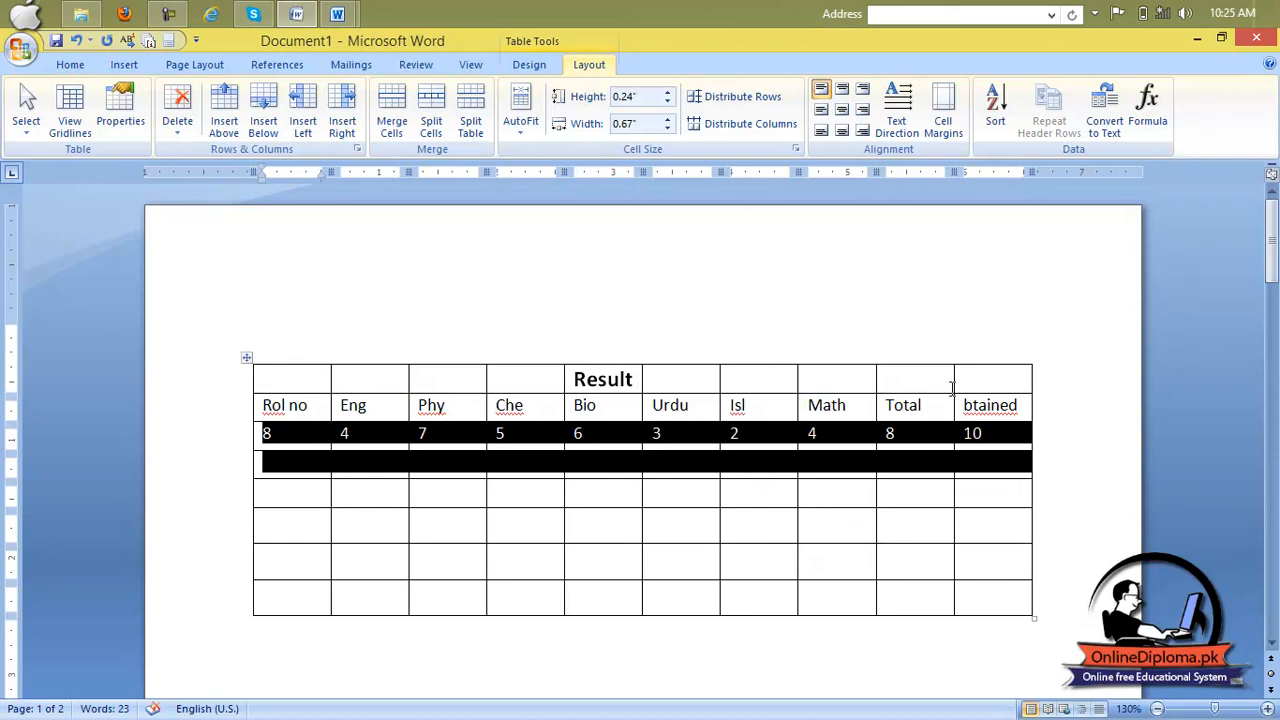
pyautogui.click(972, 433)
pyautogui.moveTo(975, 433); pyautogui.dragTo(246, 430)
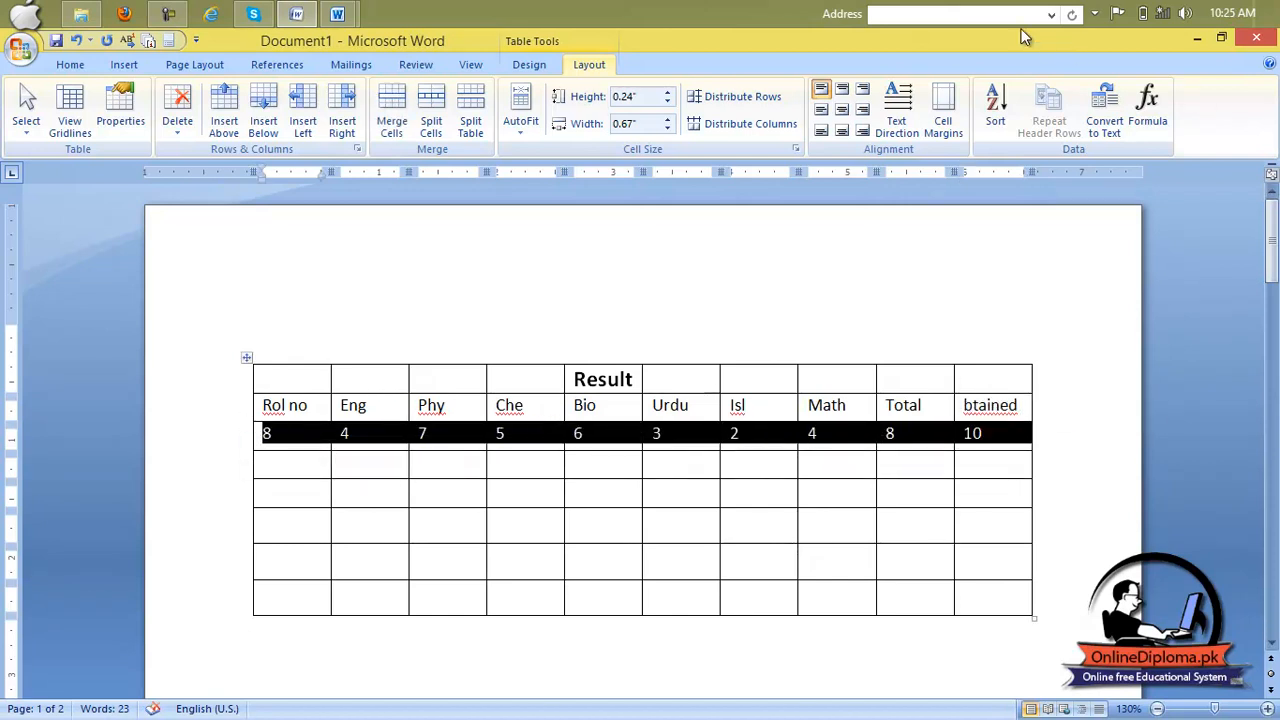
pyautogui.click(995, 108)
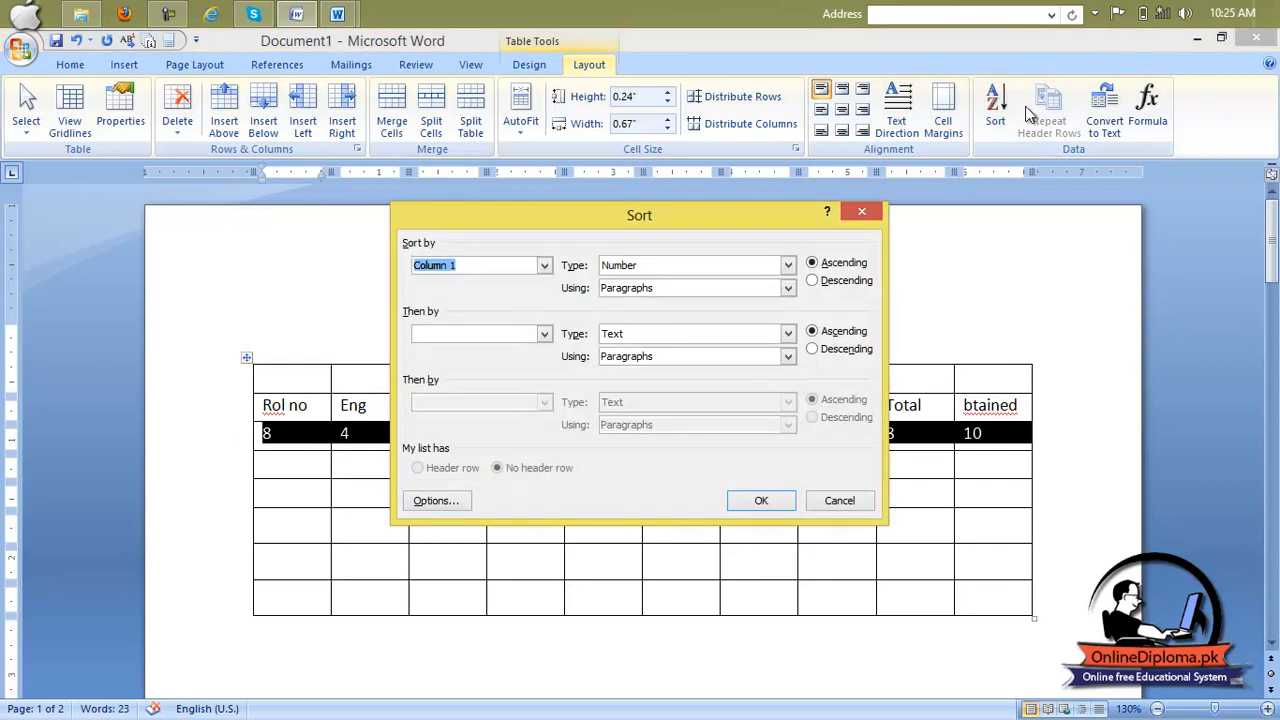
pyautogui.click(766, 502)
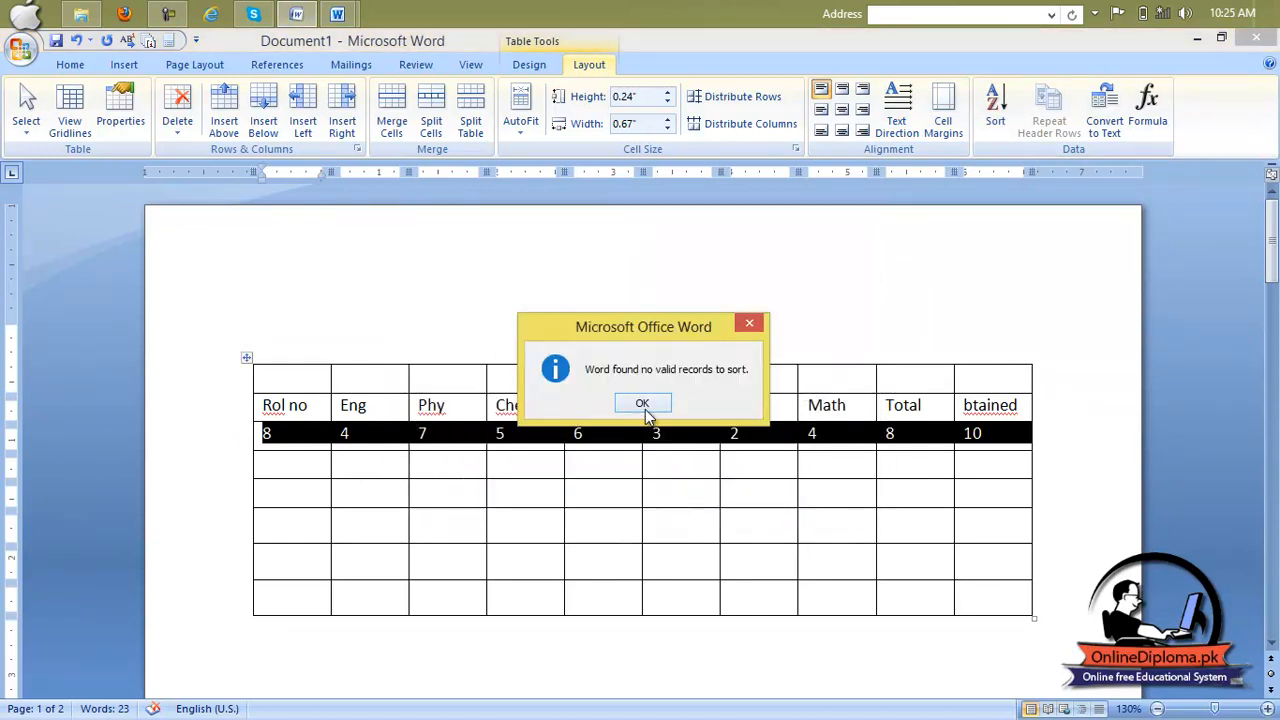
pyautogui.click(645, 404)
pyautogui.click(653, 462)
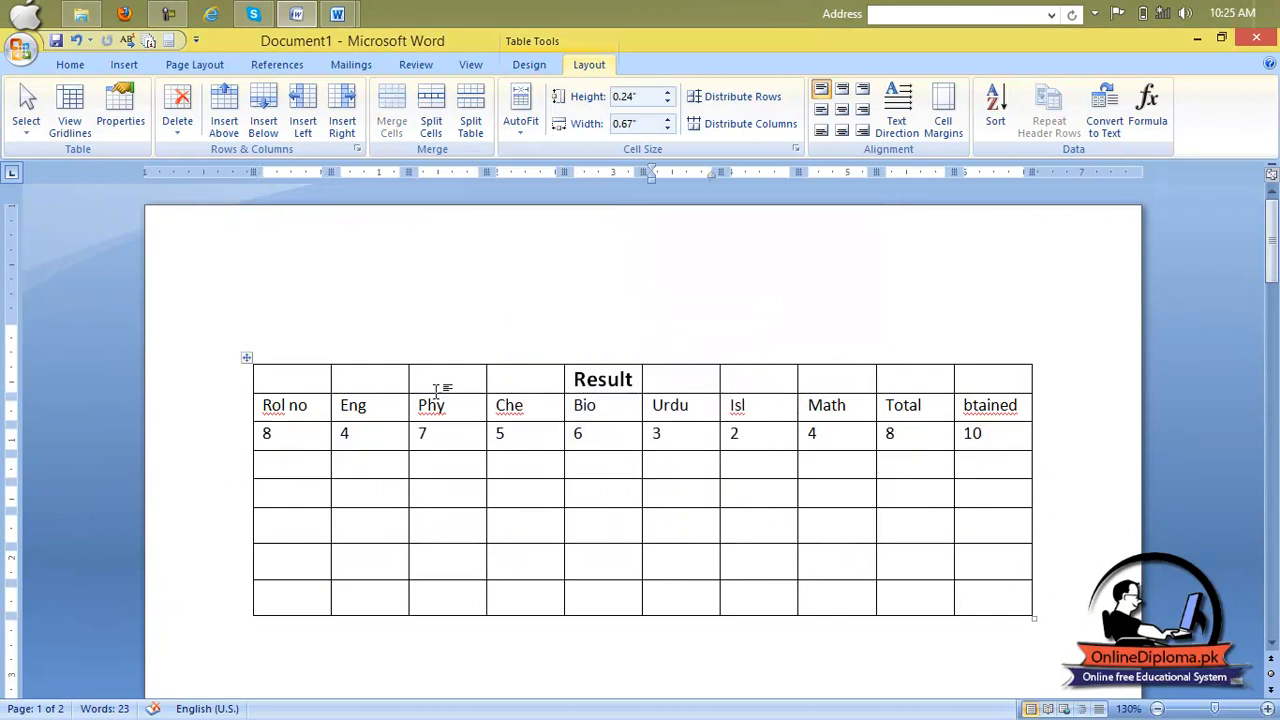
# Clear the numbers from the row below the headings and remove the Rol no heading
pyautogui.moveTo(992, 433); pyautogui.dragTo(276, 406)
pyautogui.press('Delete')
pyautogui.press('Delete')
# Enter 8, 4, 5, 7, 6, 3, 2 and 0 down the first column, starting in the table's top row
pyautogui.click(273, 384)
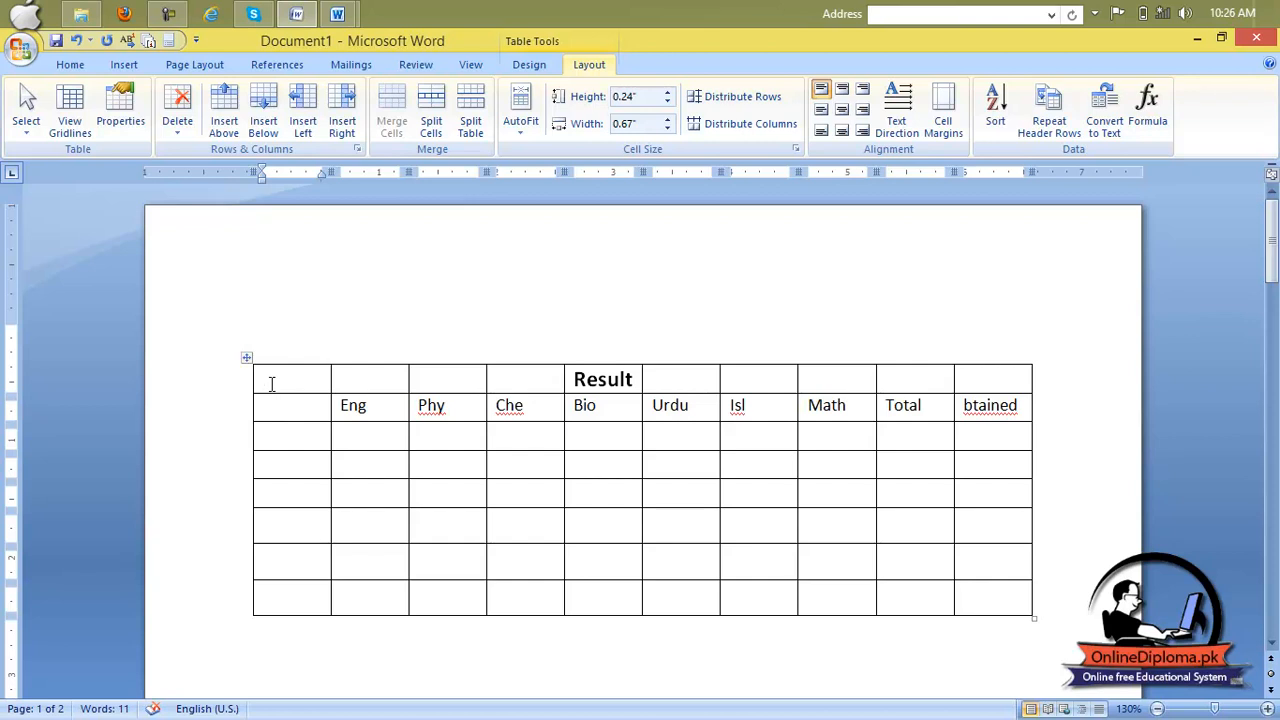
pyautogui.write('8')
pyautogui.press('Down')
pyautogui.write('4')
pyautogui.press('Down')
pyautogui.write('5')
pyautogui.press('Down')
pyautogui.write('7')
pyautogui.press('Down')
pyautogui.write('6')
pyautogui.press('Down')
pyautogui.write('3')
pyautogui.press('Down')
pyautogui.write('2')
pyautogui.press('Down')
pyautogui.write('0')
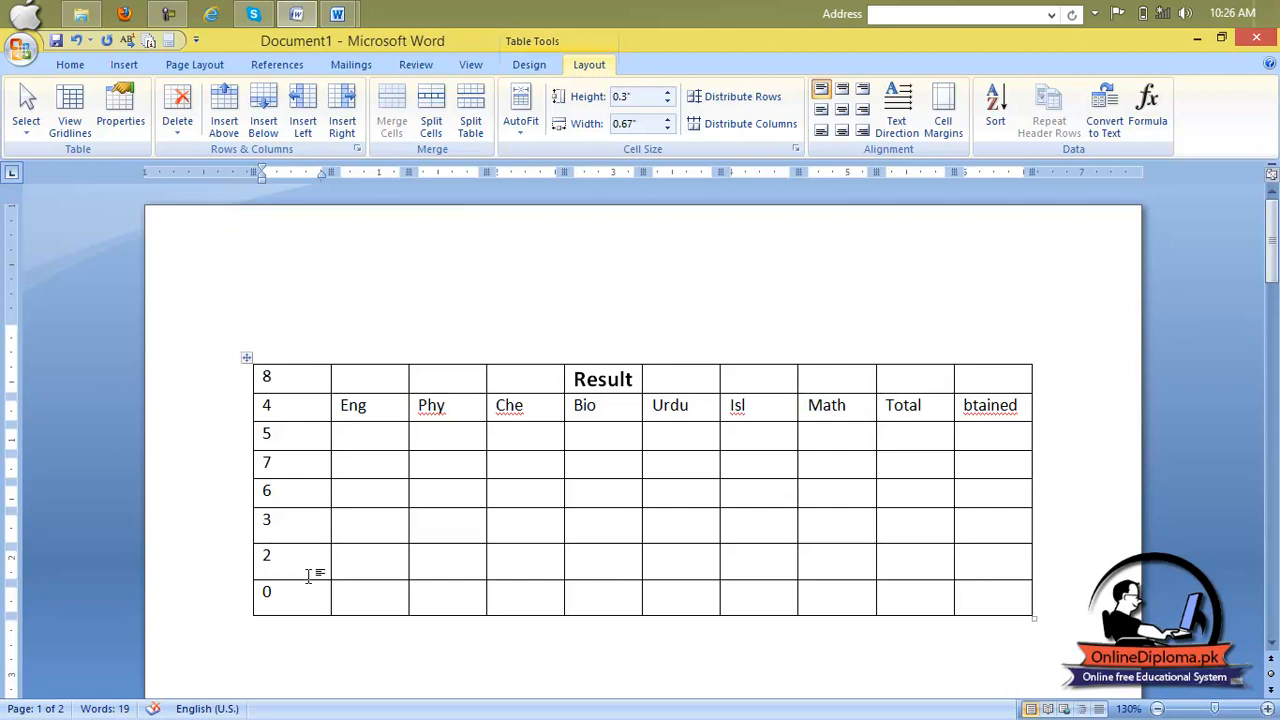
# Sort the table by the numbers in Column 1 in ascending order, with no header row
pyautogui.moveTo(298, 592); pyautogui.dragTo(316, 388)
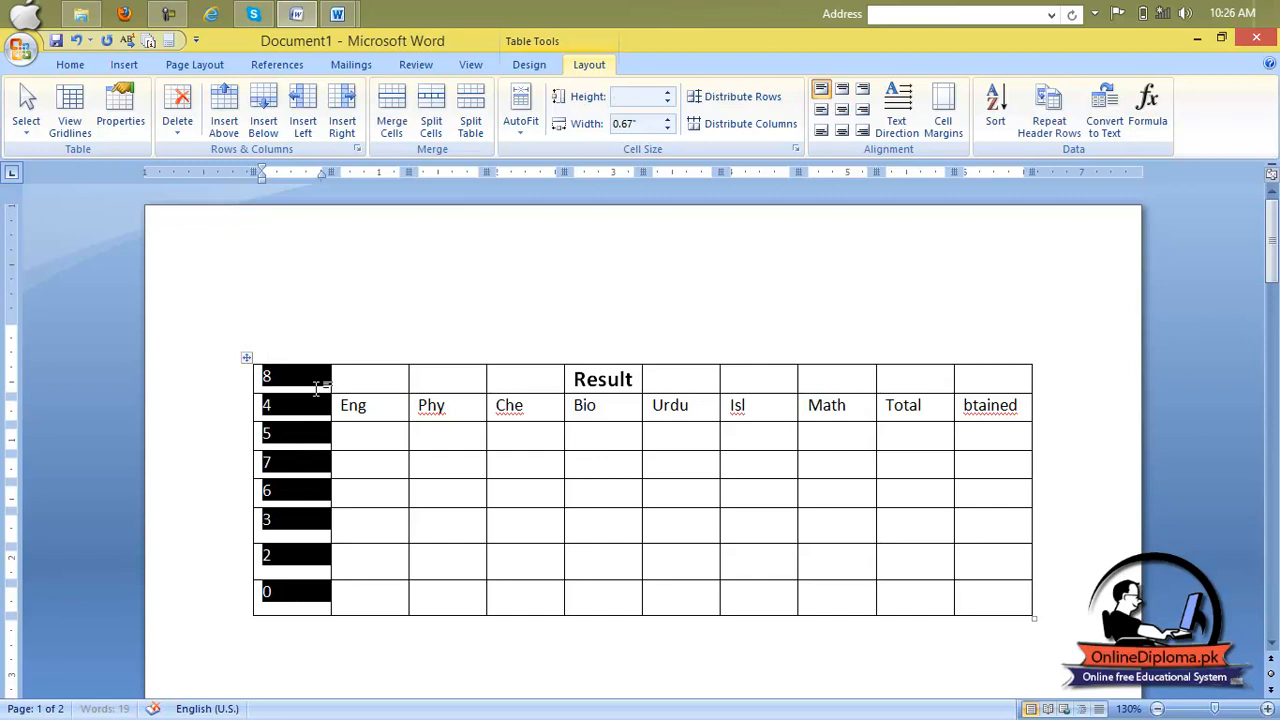
pyautogui.click(995, 112)
pyautogui.click(765, 500)
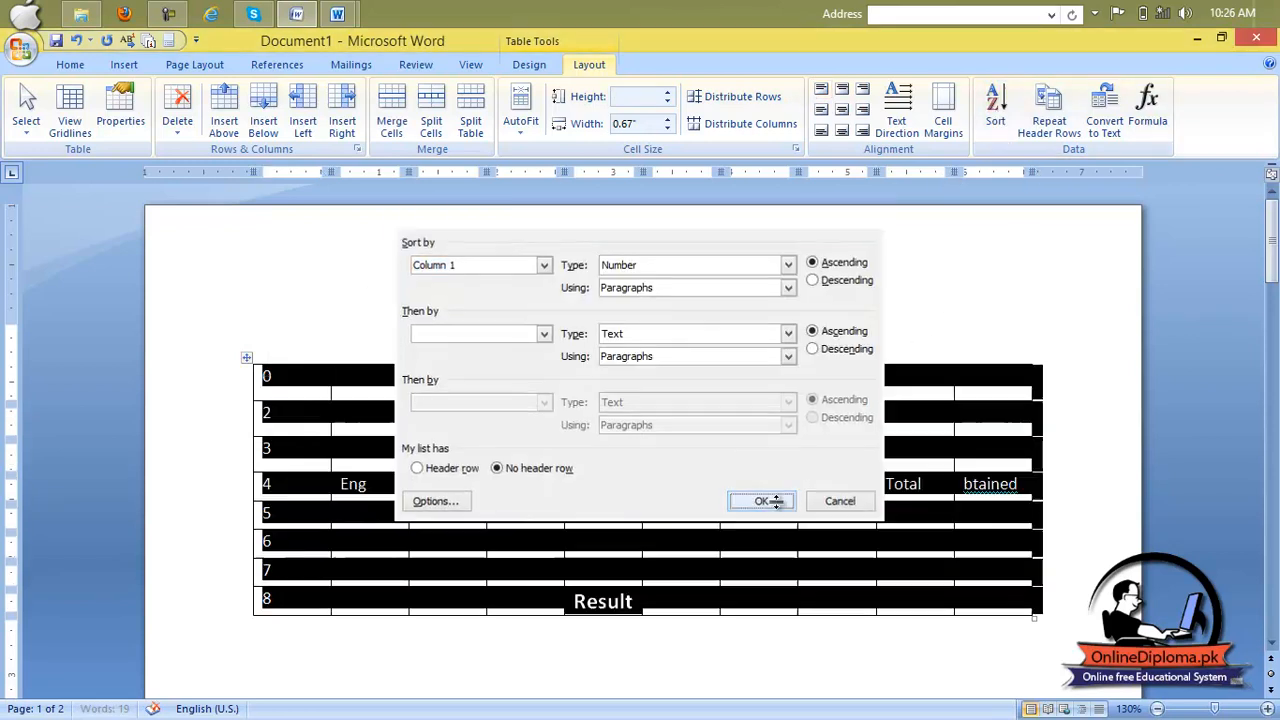
pyautogui.click(344, 410)
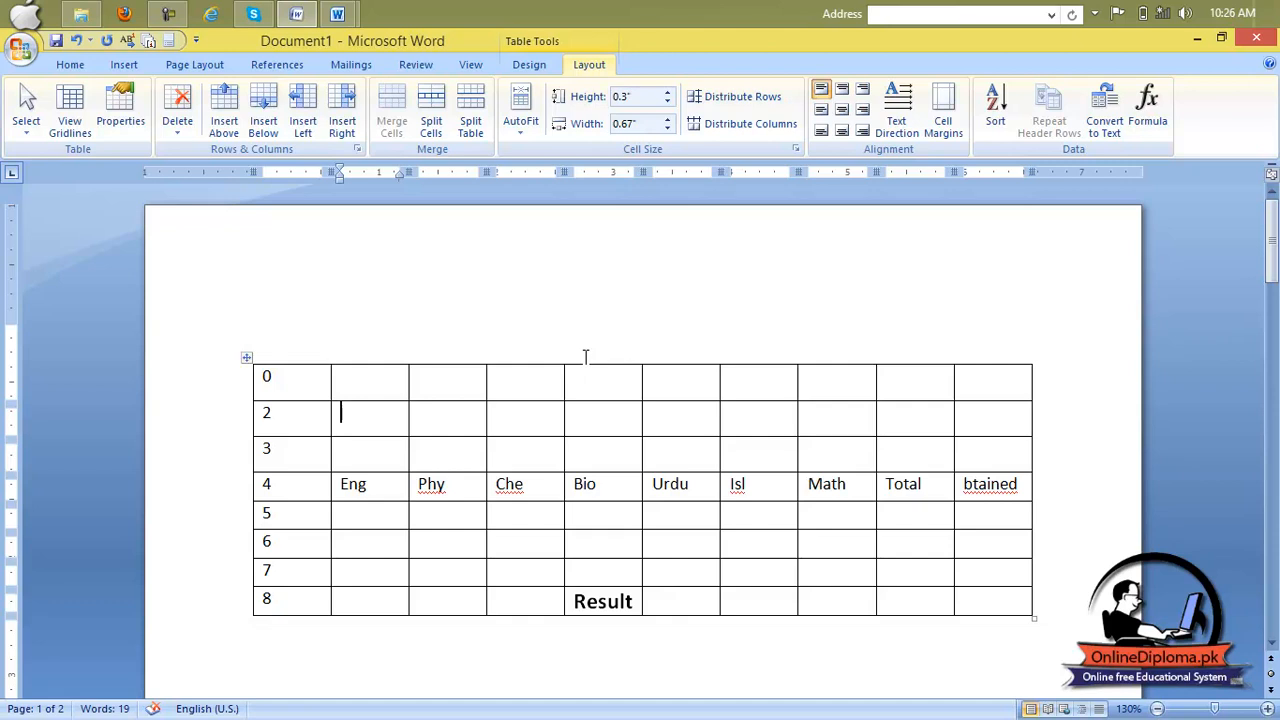
# Sort the table by the numbers in Column 1 in descending order, with no header row
pyautogui.click(996, 104)
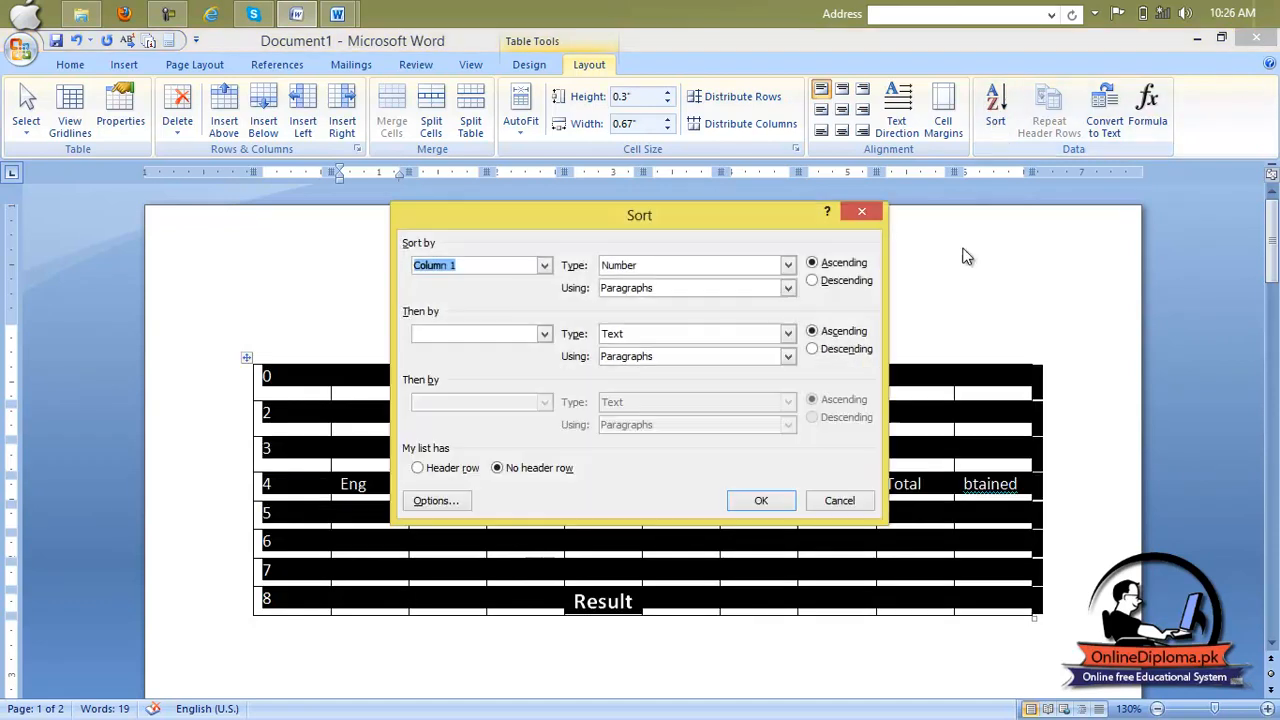
pyautogui.click(812, 349)
pyautogui.click(812, 281)
pyautogui.click(757, 503)
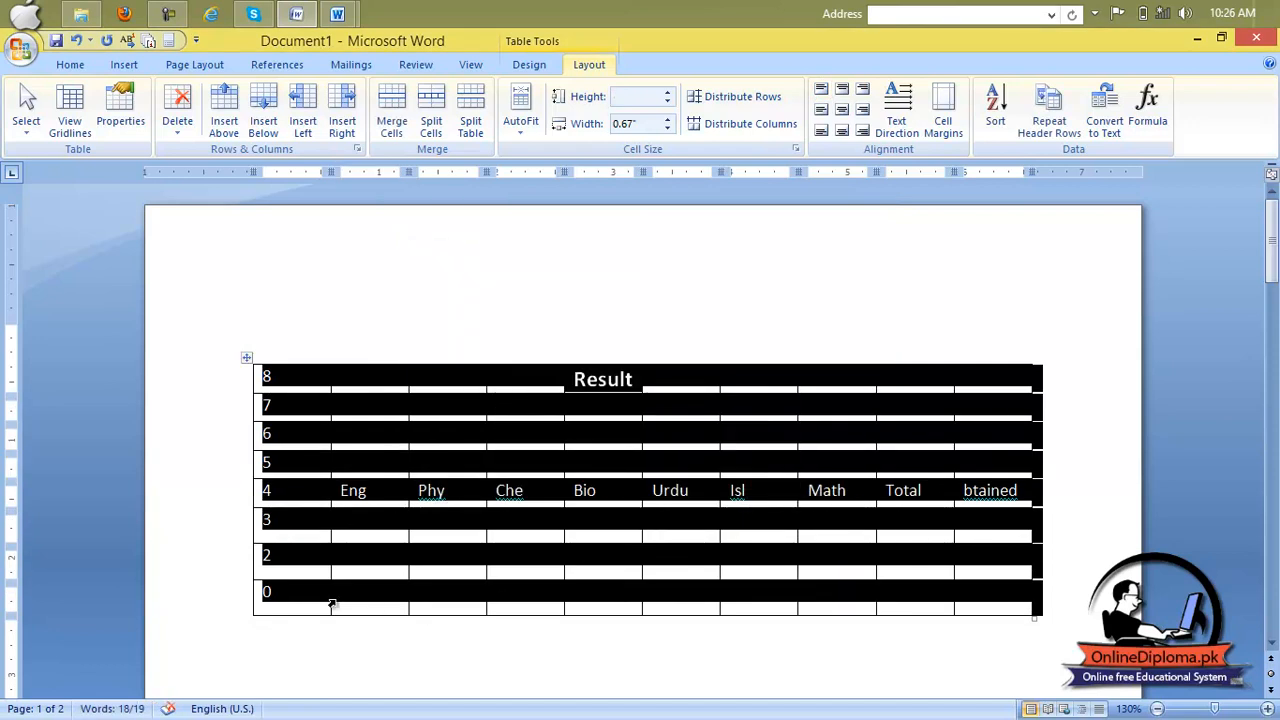
pyautogui.click(292, 591)
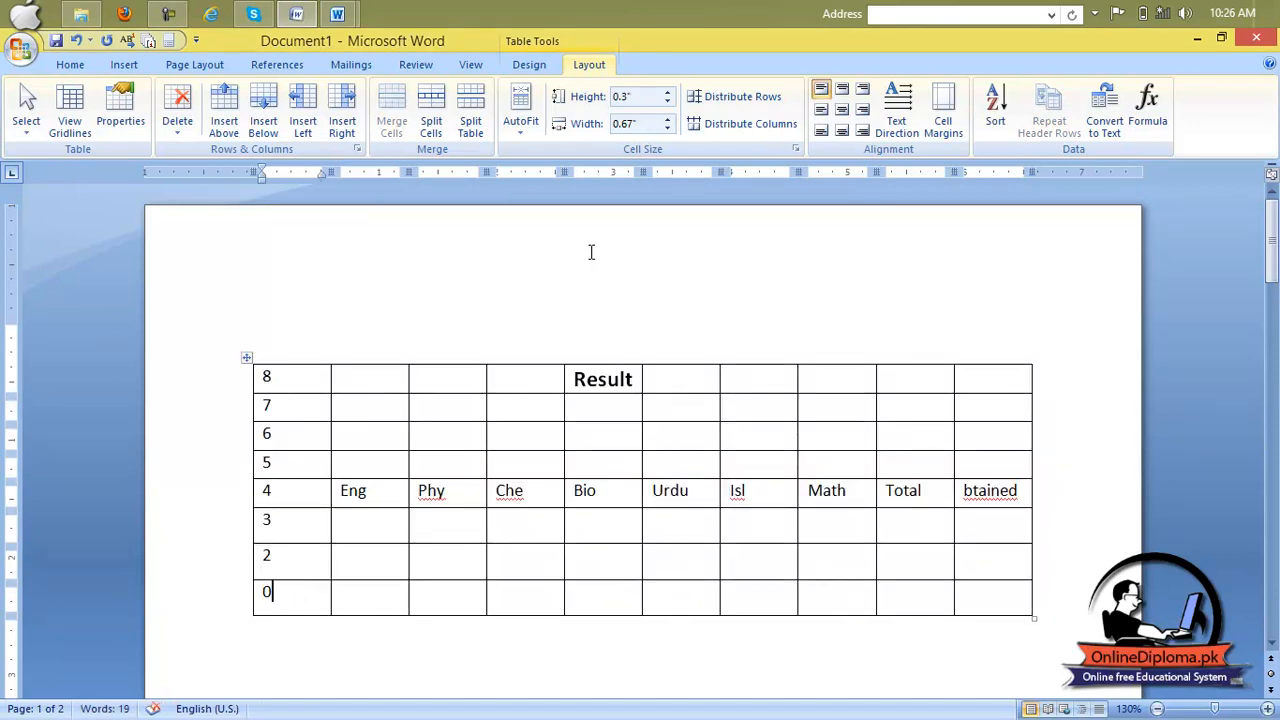
# Clear all the numbers from the table's first column
pyautogui.click(906, 381)
pyautogui.moveTo(305, 601); pyautogui.dragTo(270, 390)
pyautogui.press('Delete')
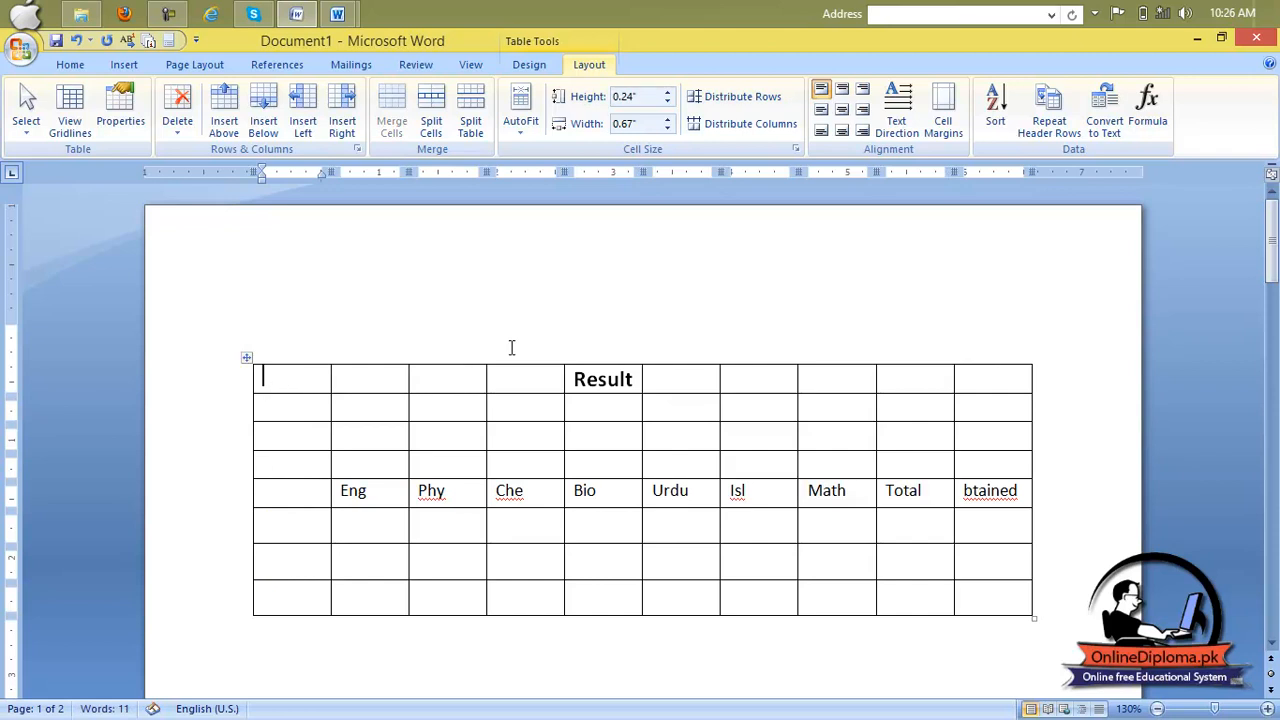
pyautogui.press('Up')
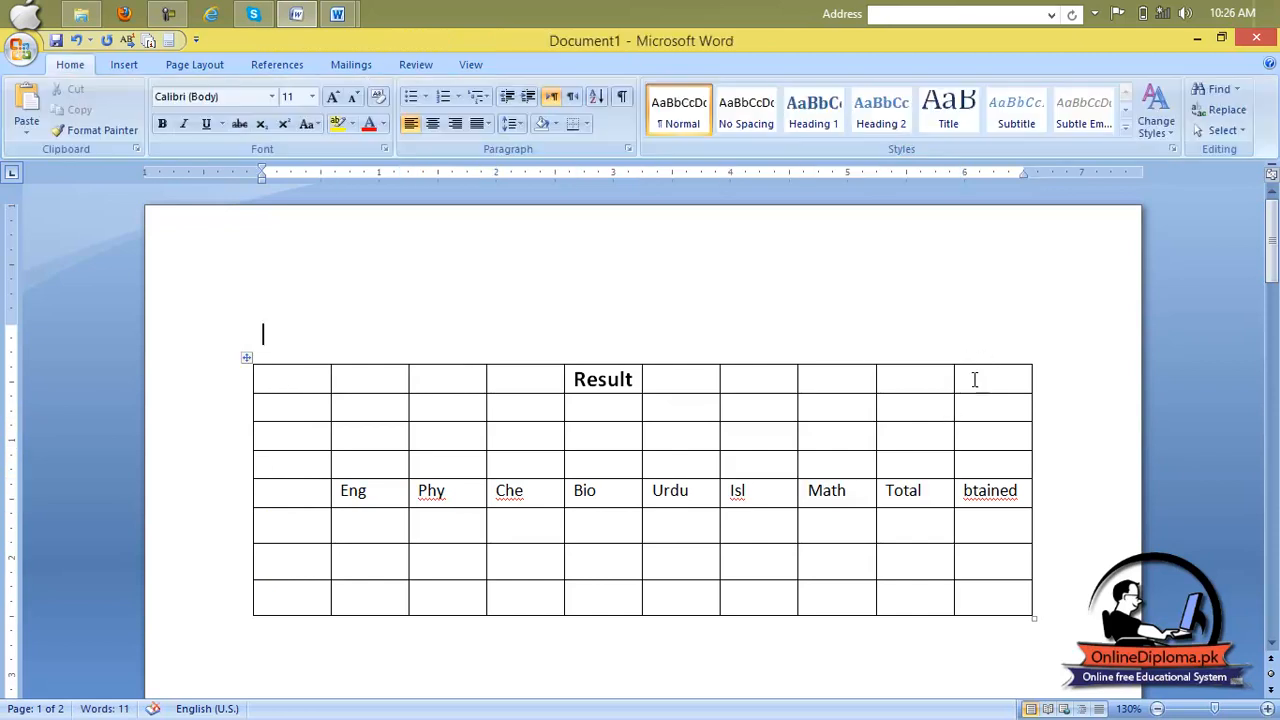
# Delete the Result title and the headings from Eng to the last column, then place the cursor in the last cell
pyautogui.click(621, 360)
pyautogui.moveTo(636, 380); pyautogui.dragTo(560, 390)
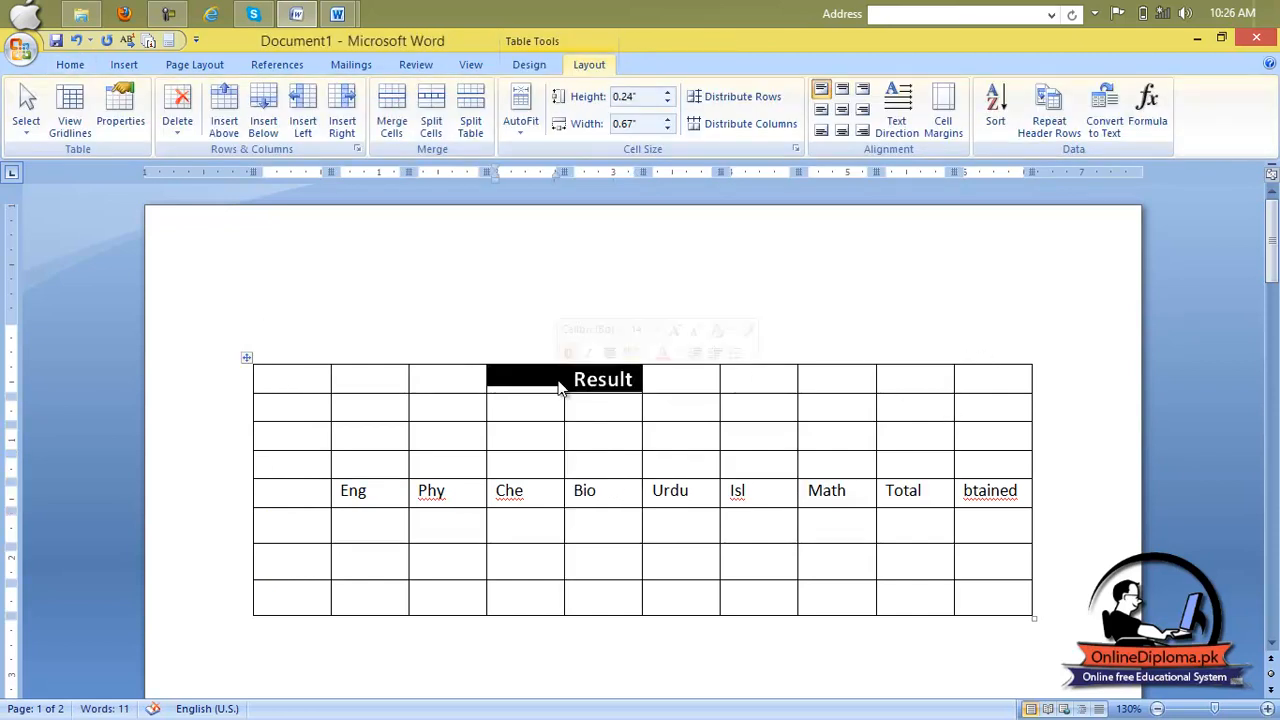
pyautogui.press('Delete')
pyautogui.moveTo(1024, 496); pyautogui.dragTo(366, 506)
pyautogui.press('Delete')
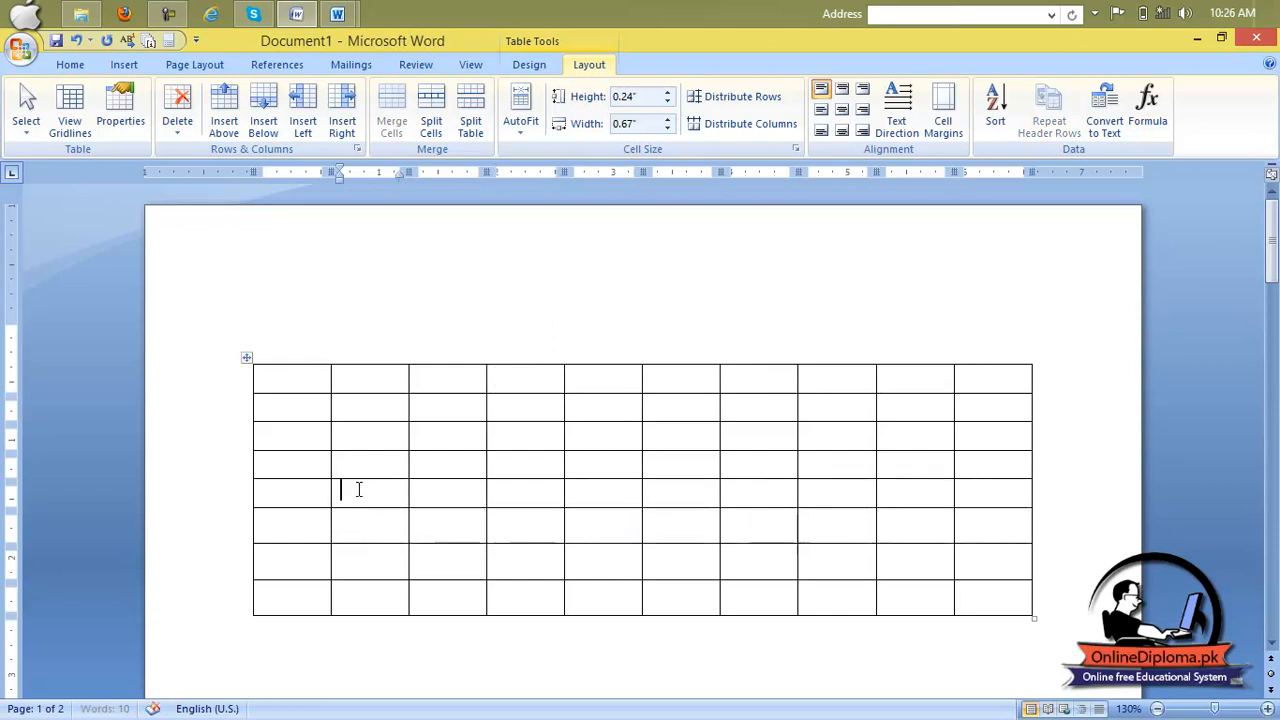
pyautogui.click(966, 598)
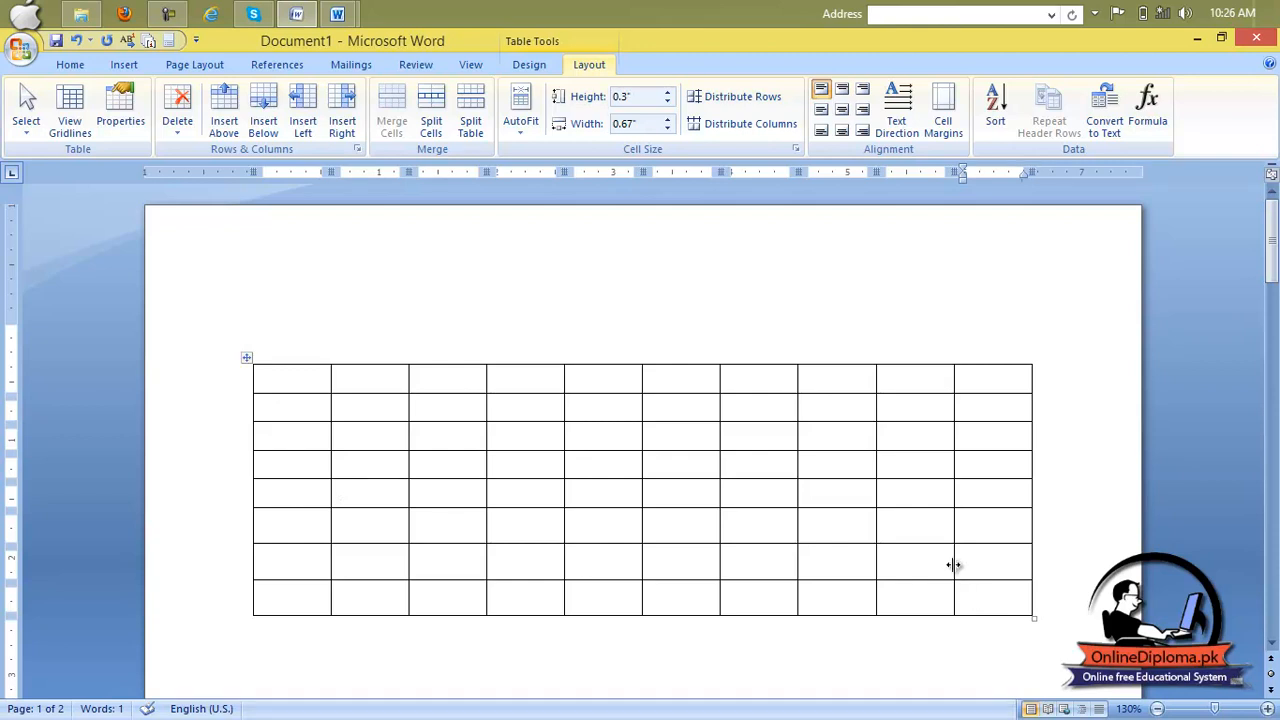
# Append blank rows to the end of the empty table until it reaches nearly 6 inches on the vertical ruler
pyautogui.press('Tab')
pyautogui.press('Tab')
pyautogui.press('Tab')
pyautogui.press('Tab')
pyautogui.press('Tab')
pyautogui.press('Tab')
pyautogui.press('Tab')
pyautogui.press('Tab')
pyautogui.press('Tab')
pyautogui.press('Tab')
pyautogui.press('Tab')
pyautogui.press('Tab')
pyautogui.press('Tab')
pyautogui.press('Tab')
pyautogui.press('Tab')
pyautogui.press('Tab')
pyautogui.press('Tab')
pyautogui.press('Tab')
pyautogui.press('Tab')
pyautogui.press('Tab')
pyautogui.press('Tab')
pyautogui.press('Tab')
pyautogui.press('Tab')
pyautogui.press('Tab')
pyautogui.press('Tab')
pyautogui.press('Tab')
pyautogui.press('Tab')
pyautogui.press('Tab')
pyautogui.press('Tab')
pyautogui.press('Tab')
pyautogui.press('Tab')
pyautogui.press('Tab')
pyautogui.press('Tab')
pyautogui.press('Tab')
pyautogui.press('Tab')
pyautogui.press('Tab')
pyautogui.press('Tab')
pyautogui.press('Tab')
pyautogui.press('Tab')
pyautogui.press('Tab')
pyautogui.press('Tab')
pyautogui.press('Tab')
pyautogui.press('Tab')
pyautogui.press('Tab')
pyautogui.press('Tab')
pyautogui.press('Tab')
pyautogui.press('Tab')
pyautogui.press('Tab')
pyautogui.press('Tab')
pyautogui.press('Tab')
pyautogui.press('Tab')
pyautogui.press('Tab')
pyautogui.press('Tab')
pyautogui.press('Tab')
pyautogui.press('Tab')
pyautogui.press('Tab')
pyautogui.press('Tab')
pyautogui.press('Tab')
pyautogui.press('Tab')
pyautogui.press('Tab')
pyautogui.press('Tab')
pyautogui.press('Tab')
pyautogui.press('Tab')
pyautogui.press('Tab')
pyautogui.press('Tab')
pyautogui.press('Tab')
pyautogui.press('Tab')
pyautogui.press('Tab')
pyautogui.press('Tab')
pyautogui.press('Tab')
pyautogui.press('Tab')
pyautogui.press('Tab')
pyautogui.press('Tab')
pyautogui.press('Tab')
pyautogui.press('Tab')
pyautogui.press('Tab')
pyautogui.press('Tab')
pyautogui.press('Tab')
pyautogui.press('Tab')
pyautogui.press('Tab')
pyautogui.press('Tab')
pyautogui.press('Tab')
pyautogui.press('Tab')
pyautogui.press('Tab')
pyautogui.press('Tab')
pyautogui.press('Tab')
pyautogui.press('Tab')
pyautogui.press('Tab')
pyautogui.press('Tab')
pyautogui.press('Tab')
pyautogui.press('Tab')
pyautogui.press('Tab')
pyautogui.press('Tab')
pyautogui.press('Tab')
pyautogui.press('Tab')
pyautogui.press('Tab')
pyautogui.press('Tab')
pyautogui.press('Tab')
pyautogui.press('Tab')
pyautogui.press('Tab')
pyautogui.press('Tab')
pyautogui.press('Tab')
pyautogui.press('Tab')
pyautogui.press('Tab')
pyautogui.press('Tab')
pyautogui.press('Tab')
pyautogui.press('Tab')
pyautogui.press('Tab')
pyautogui.press('Tab')
pyautogui.press('Tab')
pyautogui.press('Tab')
pyautogui.press('Tab')
pyautogui.press('Tab')
pyautogui.press('Tab')
pyautogui.press('Tab')
pyautogui.press('Tab')
pyautogui.press('Tab')
pyautogui.press('Tab')
pyautogui.press('Tab')
pyautogui.press('Tab')
pyautogui.press('Tab')
pyautogui.press('Tab')
pyautogui.press('Tab')
pyautogui.press('Tab')
pyautogui.press('Tab')
pyautogui.press('Tab')
pyautogui.press('Tab')
pyautogui.press('Tab')
pyautogui.press('Tab')
pyautogui.press('Tab')
pyautogui.press('Tab')
pyautogui.press('Tab')
pyautogui.press('Tab')
pyautogui.press('Tab')
pyautogui.press('Tab')
pyautogui.press('Tab')
pyautogui.press('Tab')
pyautogui.press('Tab')
pyautogui.press('Tab')
pyautogui.press('Tab')
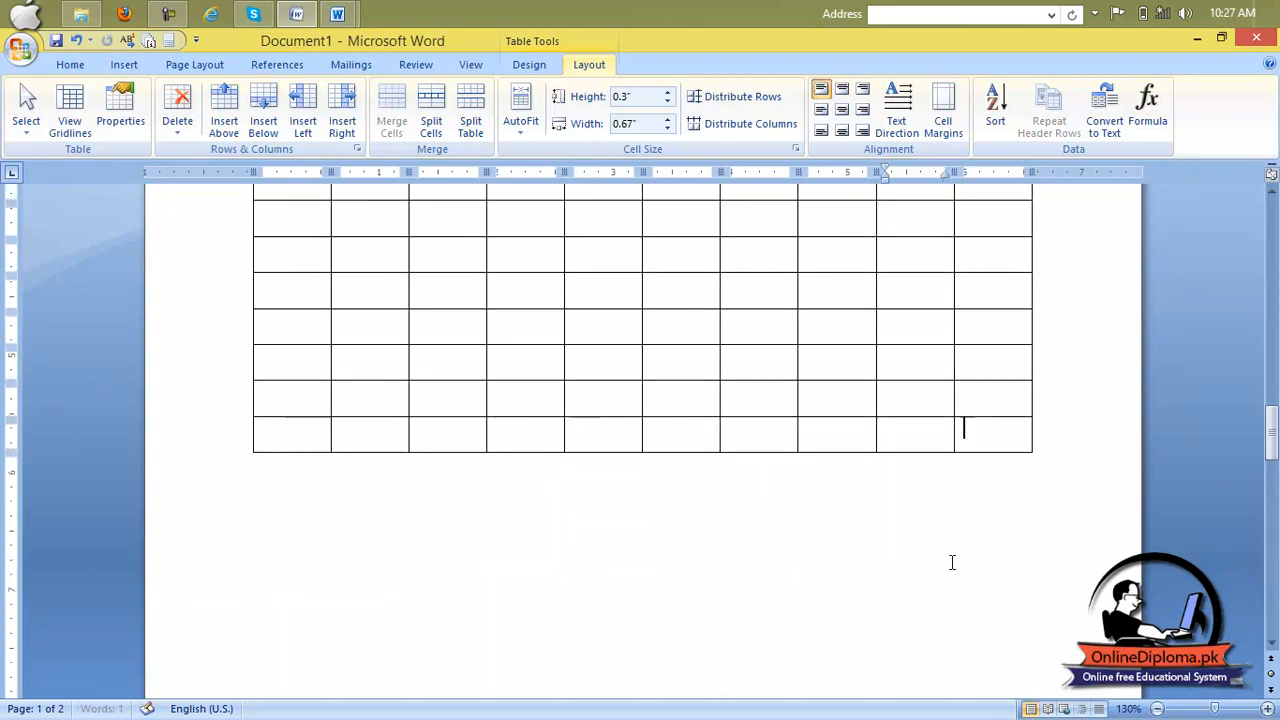
# Keep appending blank rows to the end of the table until it spans four pages
pyautogui.press('Tab')
pyautogui.press('Tab')
pyautogui.press('Tab')
pyautogui.press('Tab')
pyautogui.press('Tab')
pyautogui.press('Tab')
pyautogui.press('Tab')
pyautogui.press('Tab')
pyautogui.press('Tab')
pyautogui.press('Tab')
pyautogui.press('Tab')
pyautogui.press('Tab')
pyautogui.press('Tab')
pyautogui.press('Tab')
pyautogui.press('Tab')
pyautogui.press('Tab')
pyautogui.press('Tab')
pyautogui.press('Tab')
pyautogui.press('Tab')
pyautogui.press('Tab')
pyautogui.press('Tab')
pyautogui.press('Tab')
pyautogui.press('Tab')
pyautogui.press('Tab')
pyautogui.press('Tab')
pyautogui.press('Tab')
pyautogui.press('Tab')
pyautogui.press('Tab')
pyautogui.press('Tab')
pyautogui.press('Tab')
pyautogui.press('Tab')
pyautogui.press('Tab')
pyautogui.press('Tab')
pyautogui.press('Tab')
pyautogui.press('Tab')
pyautogui.press('Tab')
pyautogui.press('Tab')
pyautogui.press('Tab')
pyautogui.press('Tab')
pyautogui.press('Tab')
pyautogui.press('Tab')
pyautogui.press('Tab')
pyautogui.press('Tab')
pyautogui.press('Tab')
pyautogui.press('Tab')
pyautogui.press('Tab')
pyautogui.press('Tab')
pyautogui.press('Tab')
pyautogui.press('Tab')
pyautogui.press('Tab')
pyautogui.press('Tab')
pyautogui.press('Tab')
pyautogui.press('Tab')
pyautogui.press('Tab')
pyautogui.press('Tab')
pyautogui.press('Tab')
pyautogui.press('Tab')
pyautogui.press('Tab')
pyautogui.press('Tab')
pyautogui.press('Tab')
pyautogui.press('Tab')
pyautogui.press('Tab')
pyautogui.press('Tab')
pyautogui.press('Tab')
pyautogui.press('Tab')
pyautogui.press('Tab')
pyautogui.press('Tab')
pyautogui.press('Tab')
pyautogui.press('Tab')
pyautogui.press('Tab')
pyautogui.press('Tab')
pyautogui.press('Tab')
pyautogui.press('Tab')
pyautogui.press('Tab')
pyautogui.press('Tab')
pyautogui.press('Tab')
pyautogui.press('Tab')
pyautogui.press('Tab')
pyautogui.press('Tab')
pyautogui.press('Tab')
pyautogui.press('Tab')
pyautogui.press('Tab')
pyautogui.press('Tab')
pyautogui.press('Tab')
pyautogui.press('Tab')
pyautogui.press('Tab')
pyautogui.press('Tab')
pyautogui.press('Tab')
pyautogui.press('Tab')
pyautogui.press('Tab')
pyautogui.press('Tab')
pyautogui.press('Tab')
pyautogui.press('Tab')
pyautogui.press('Tab')
pyautogui.press('Tab')
pyautogui.press('Tab')
pyautogui.press('Tab')
pyautogui.press('Tab')
pyautogui.press('Tab')
pyautogui.press('Tab')
pyautogui.press('Tab')
pyautogui.press('Tab')
pyautogui.press('Tab')
pyautogui.press('Tab')
pyautogui.press('Tab')
pyautogui.press('Tab')
pyautogui.press('Tab')
pyautogui.press('Tab')
pyautogui.press('Tab')
pyautogui.press('Tab')
pyautogui.press('Tab')
pyautogui.press('Tab')
pyautogui.press('Tab')
pyautogui.press('Tab')
pyautogui.press('Tab')
pyautogui.press('Tab')
pyautogui.press('Tab')
pyautogui.press('Tab')
pyautogui.press('Tab')
pyautogui.press('Tab')
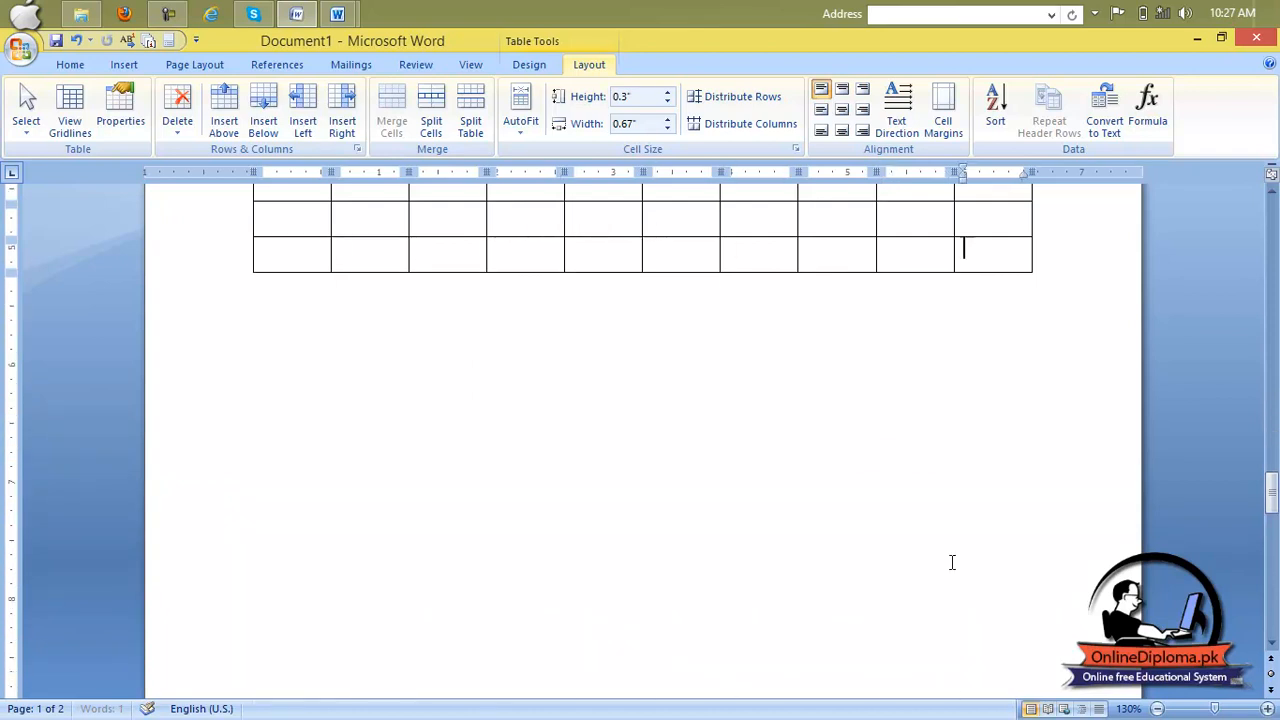
pyautogui.press('Tab')
pyautogui.press('Tab')
pyautogui.press('Tab')
pyautogui.press('Tab')
pyautogui.press('Tab')
pyautogui.press('Tab')
pyautogui.press('Tab')
pyautogui.press('Tab')
pyautogui.press('Tab')
pyautogui.press('Tab')
pyautogui.press('Tab')
pyautogui.press('Tab')
pyautogui.press('Tab')
pyautogui.press('Tab')
pyautogui.press('Tab')
pyautogui.press('Tab')
pyautogui.press('Tab')
pyautogui.press('Tab')
pyautogui.press('Tab')
pyautogui.press('Tab')
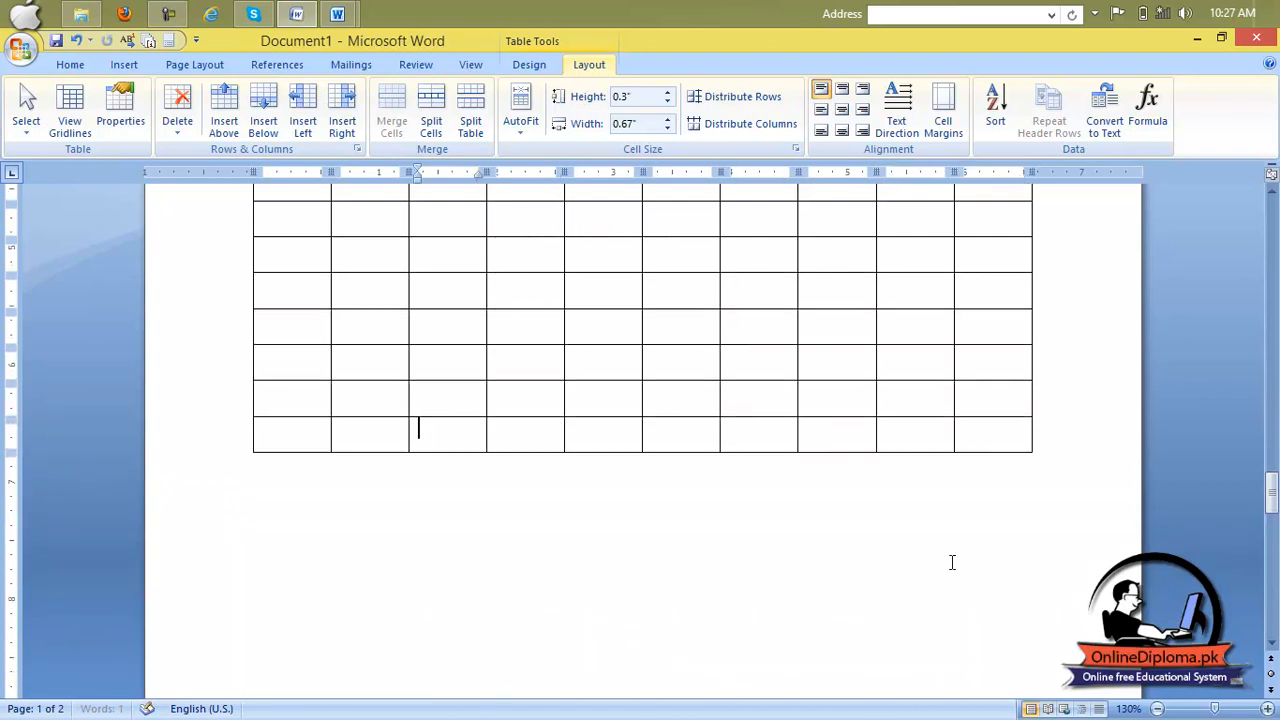
# Merge all the cells of the table's first row on page 1 into one cell
pyautogui.scroll(20, 917, 497)
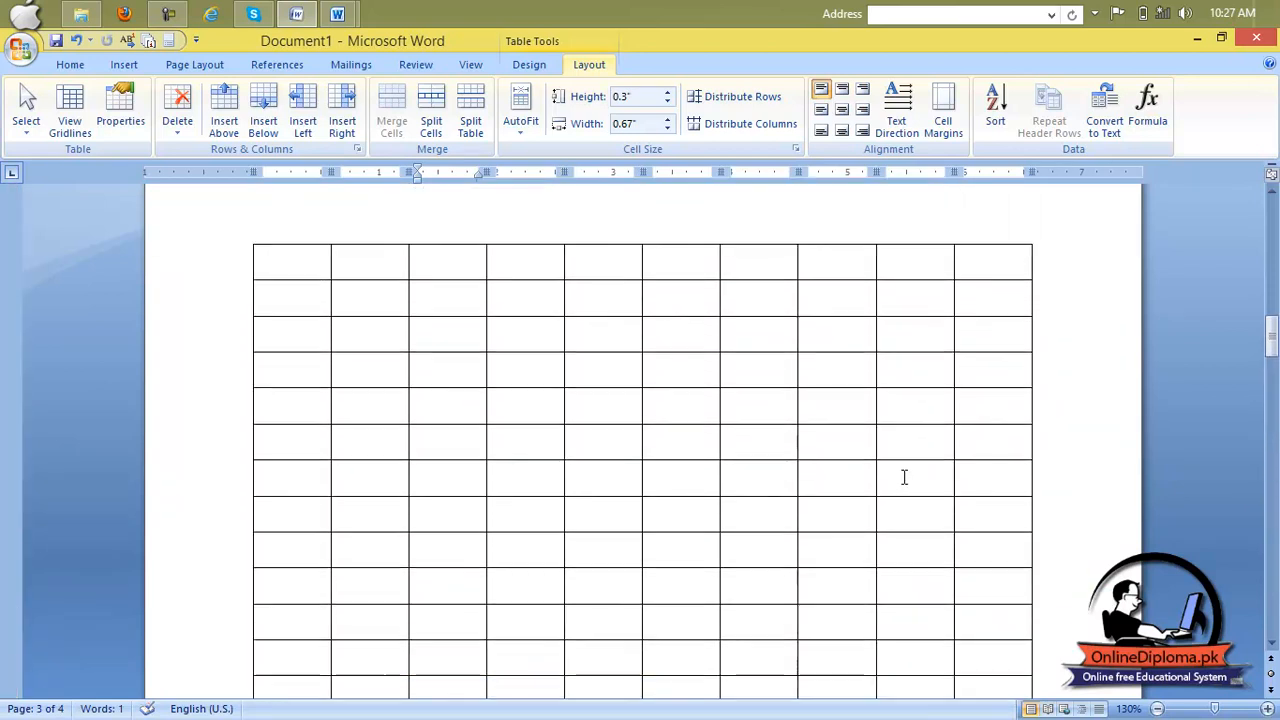
pyautogui.moveTo(994, 379); pyautogui.dragTo(285, 390)
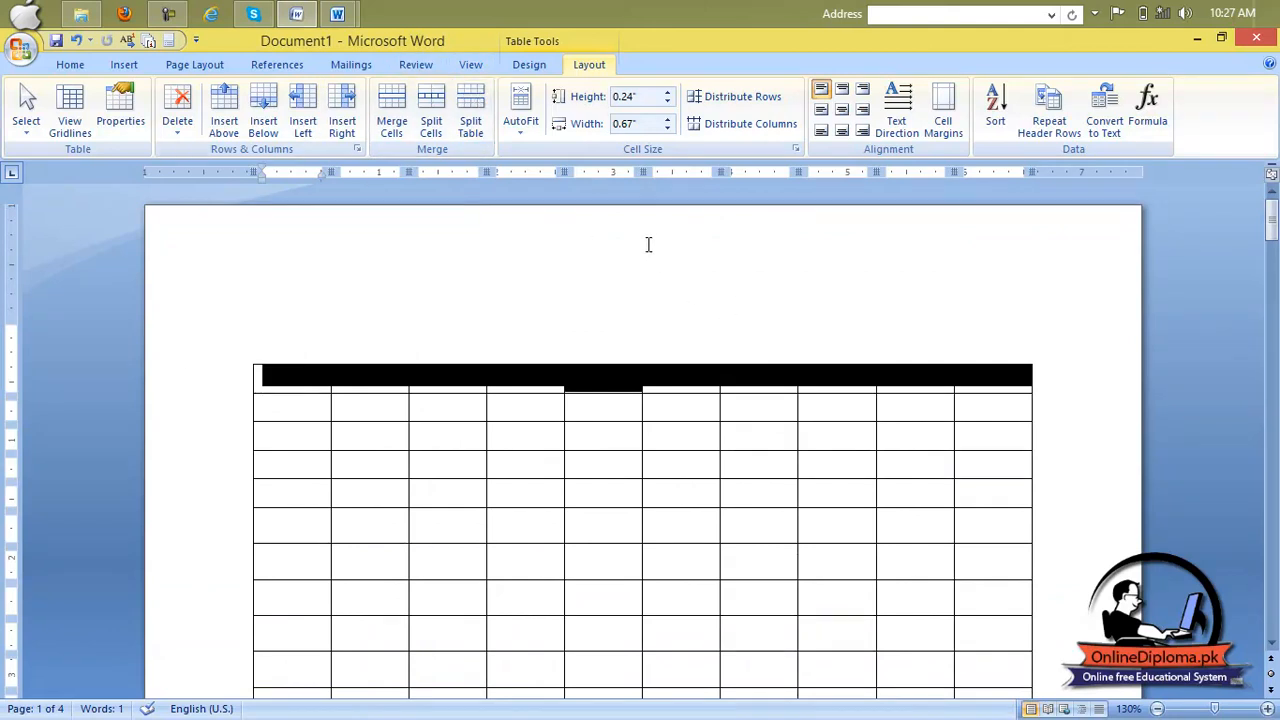
pyautogui.click(392, 112)
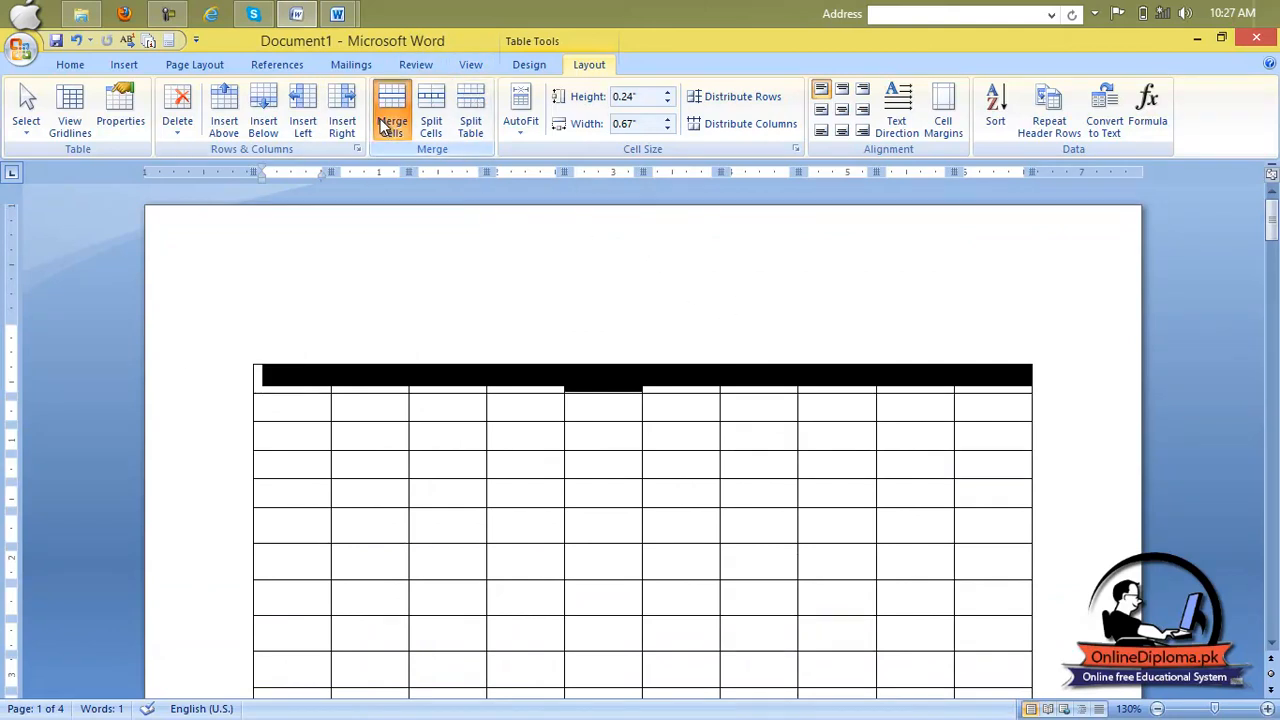
# Enter the title "The Swedish college" in the merged first row
pyautogui.click(628, 378)
pyautogui.write('the swe')
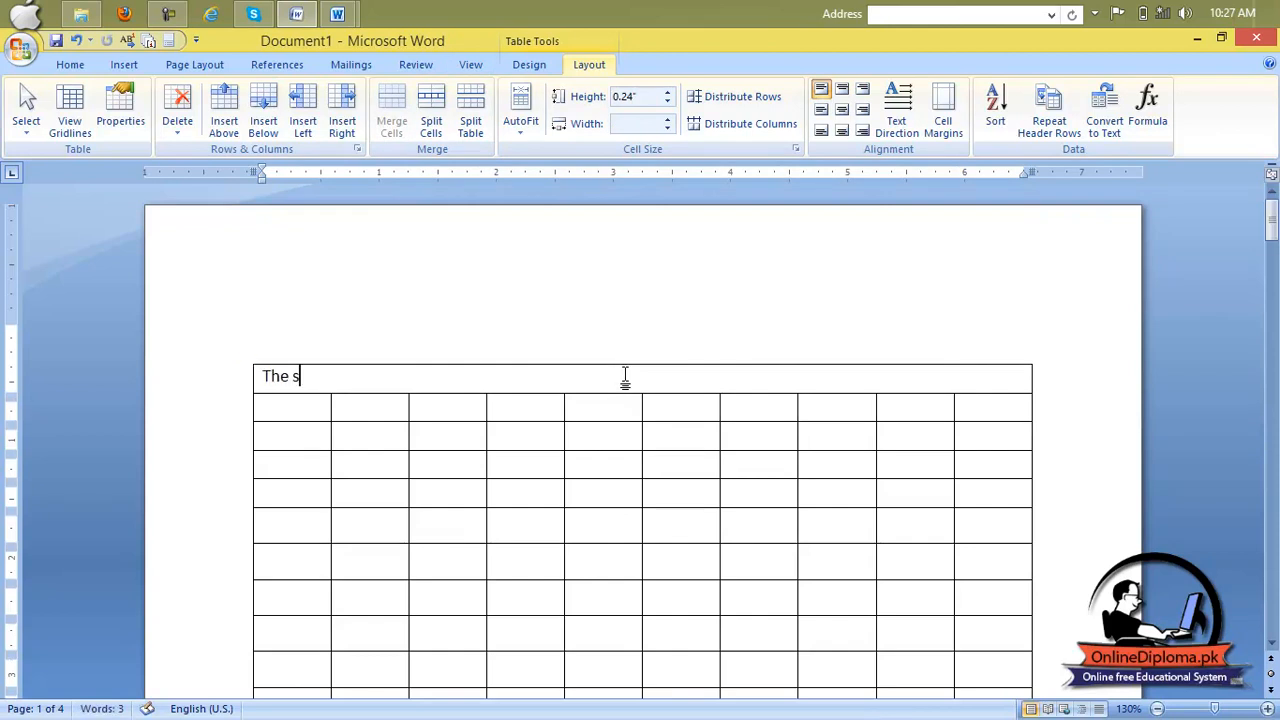
pyautogui.write('dish college')
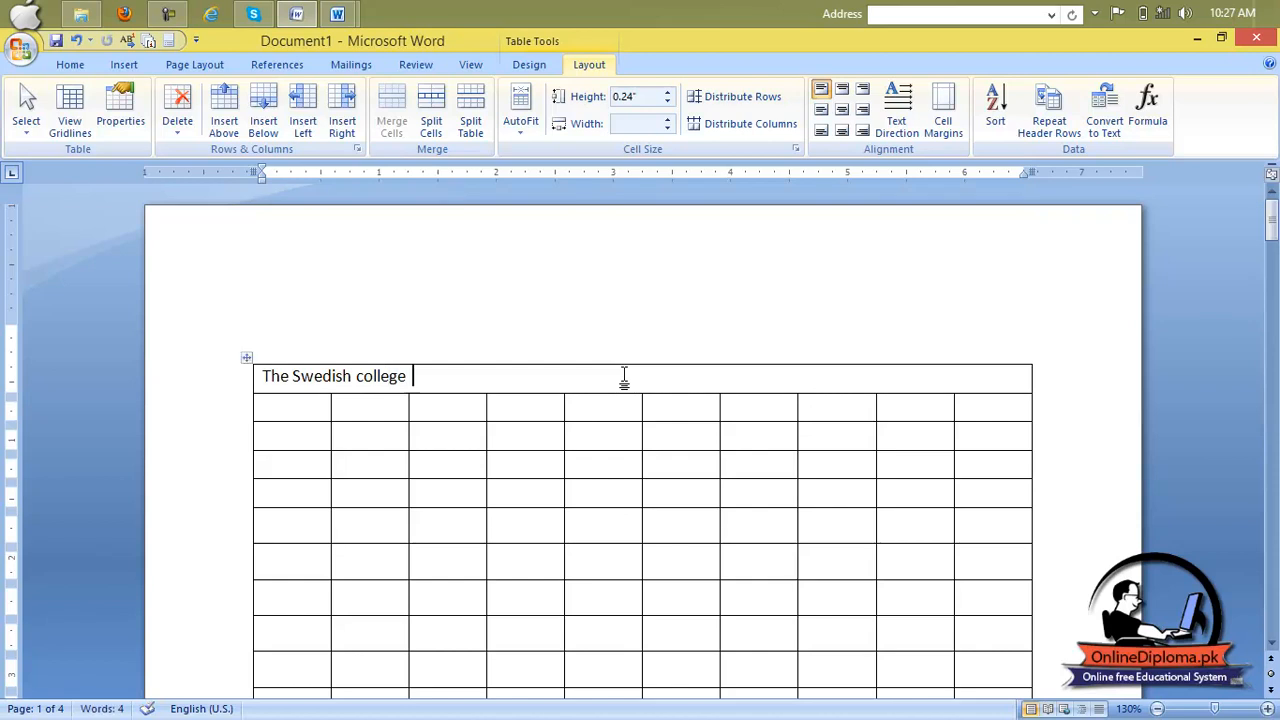
# Format the title "The Swedish college" as bold, size 16 and centred
pyautogui.moveTo(410, 378); pyautogui.dragTo(170, 325)
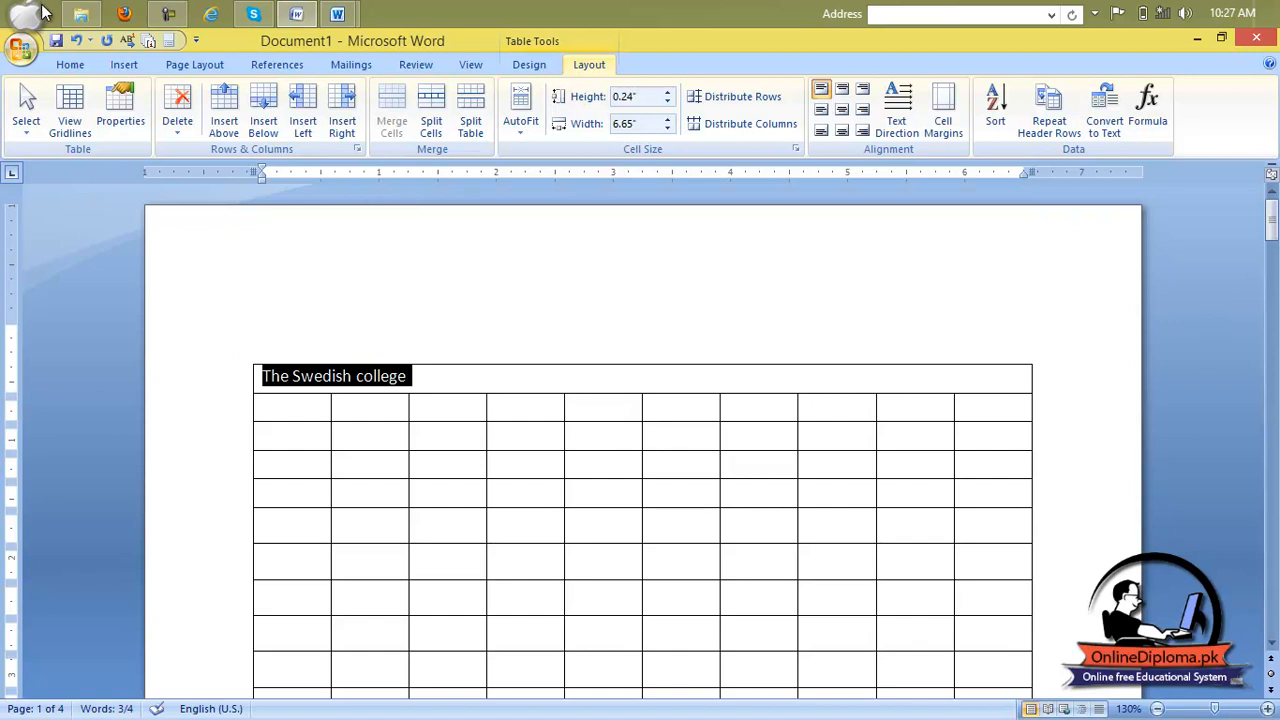
pyautogui.click(66, 64)
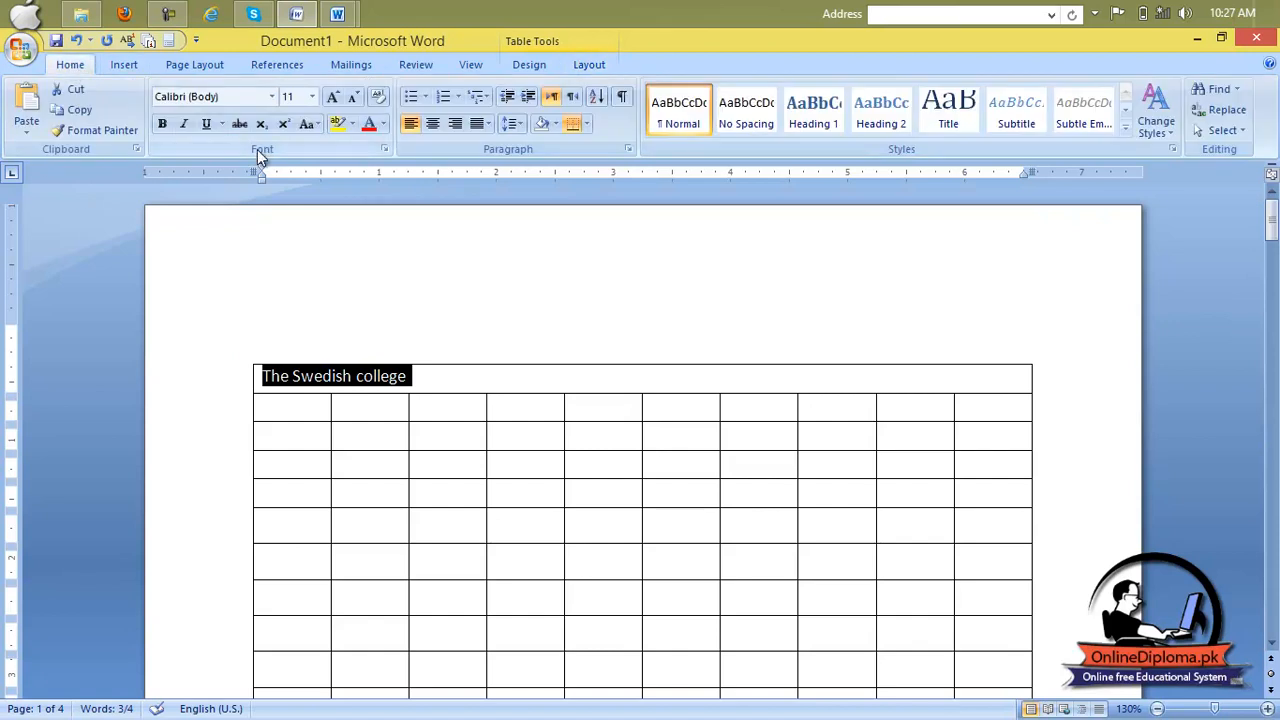
pyautogui.click(153, 126)
pyautogui.click(333, 96)
pyautogui.click(333, 96)
pyautogui.click(333, 96)
pyautogui.click(435, 121)
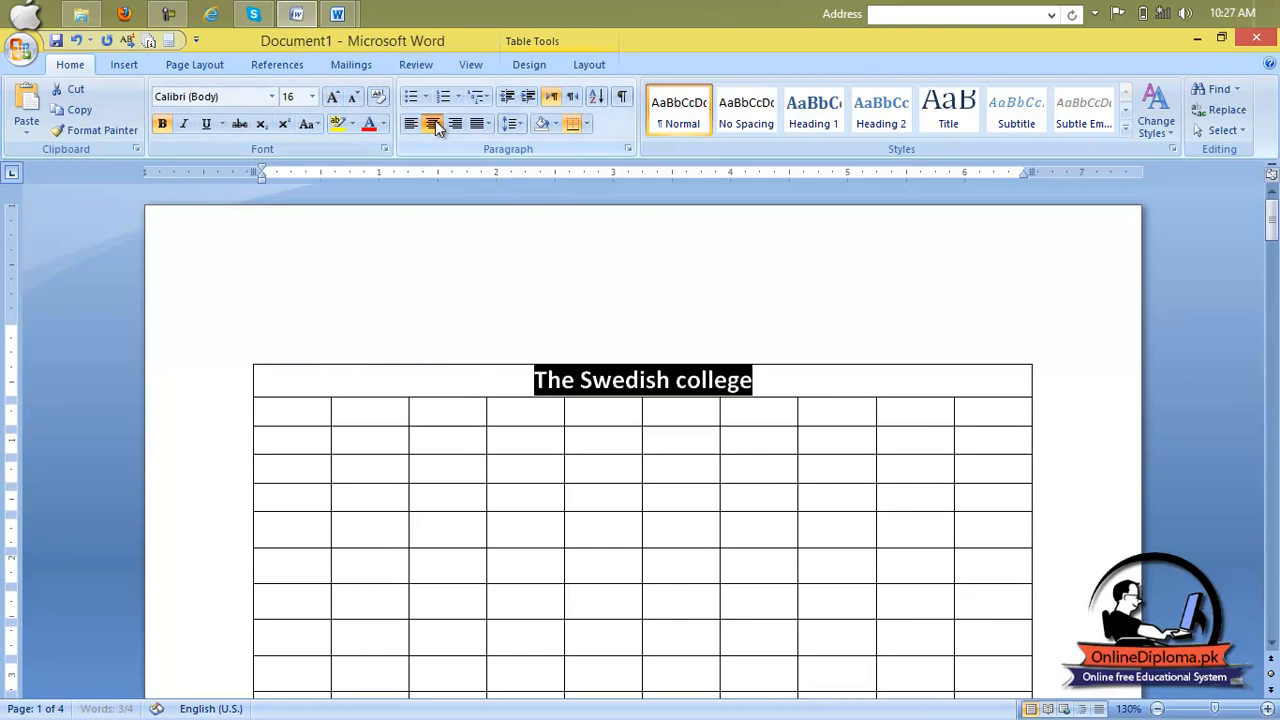
# Set the title row to repeat as a header row on every page and check the following pages
pyautogui.click(608, 66)
pyautogui.scroll(-3, 680, 434)
pyautogui.scroll(-5, 675, 433)
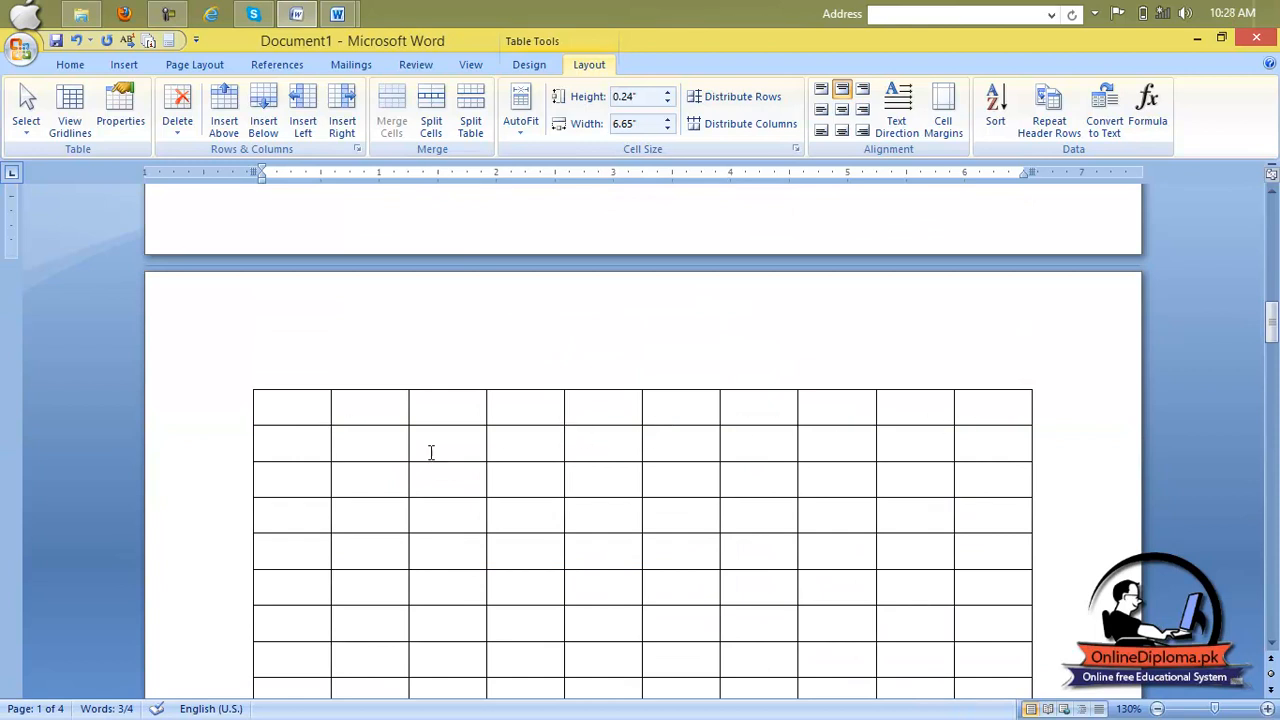
pyautogui.scroll(8, 431, 452)
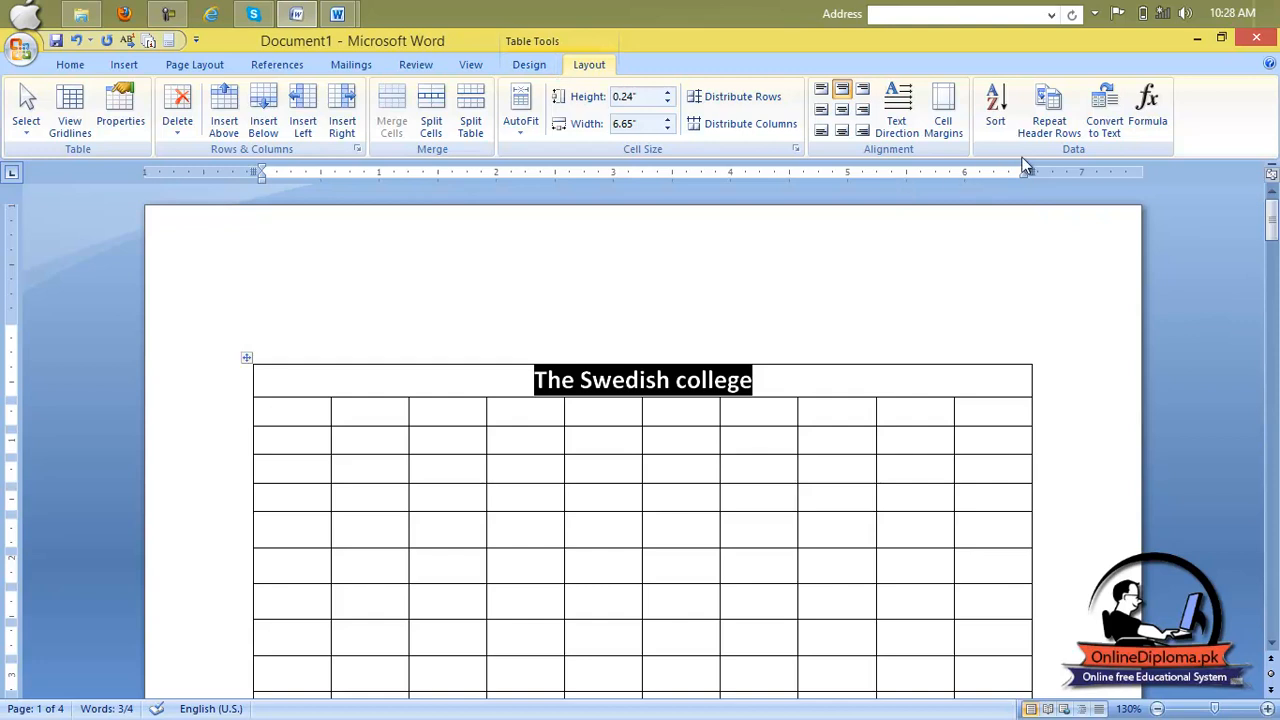
pyautogui.click(1060, 119)
pyautogui.scroll(-5, 800, 545)
pyautogui.scroll(-10, 802, 562)
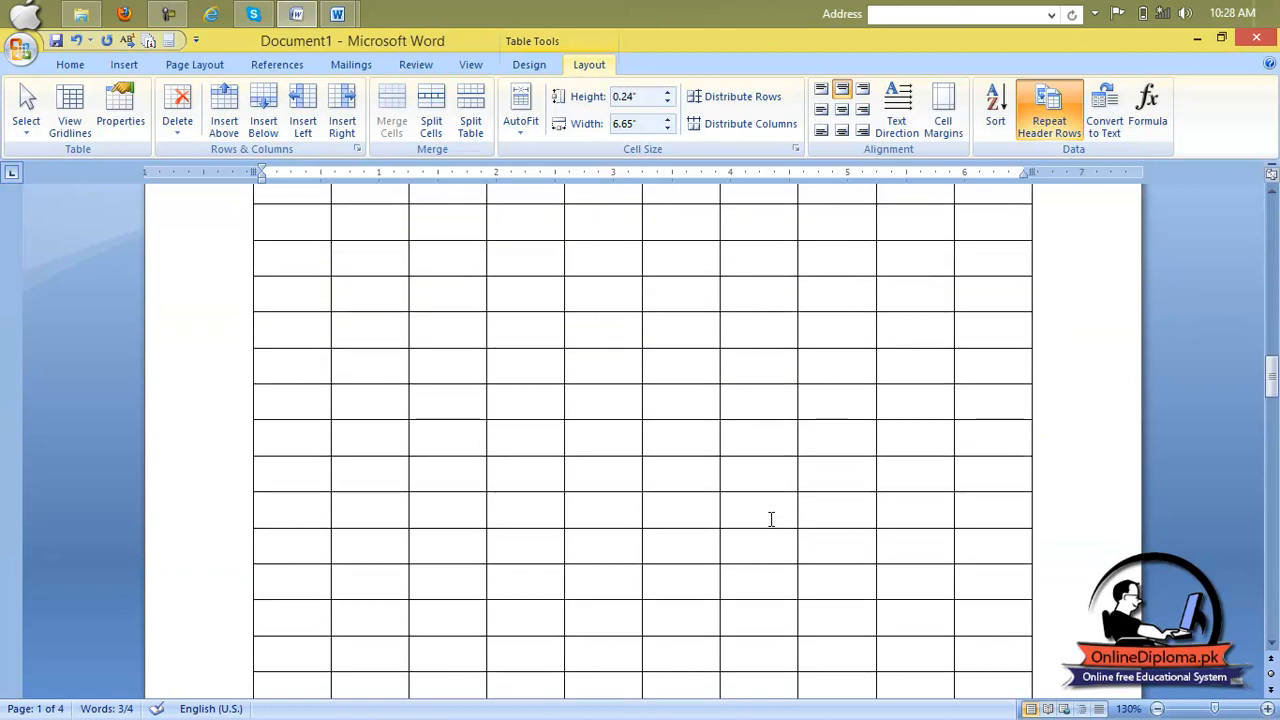
# Switch to Document2 and select all of its text
pyautogui.scroll(-3, 771, 519)
pyautogui.scroll(20, 771, 519)
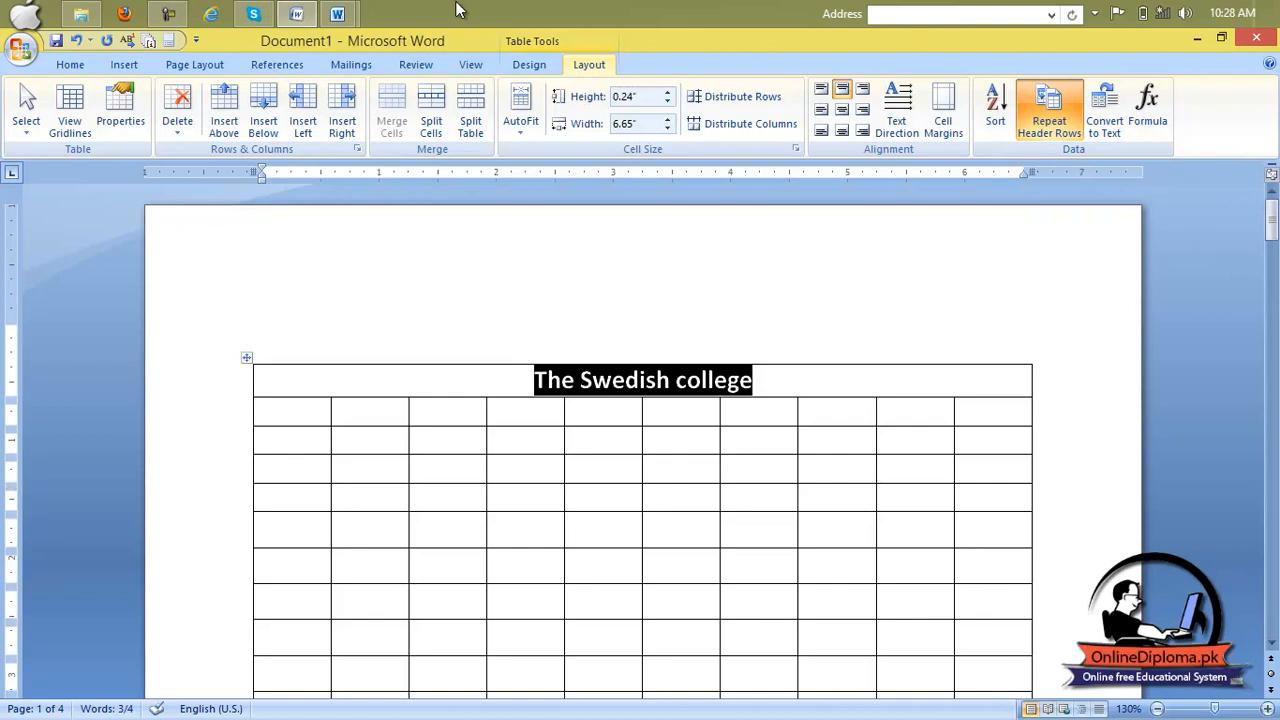
pyautogui.moveTo(340, 15)
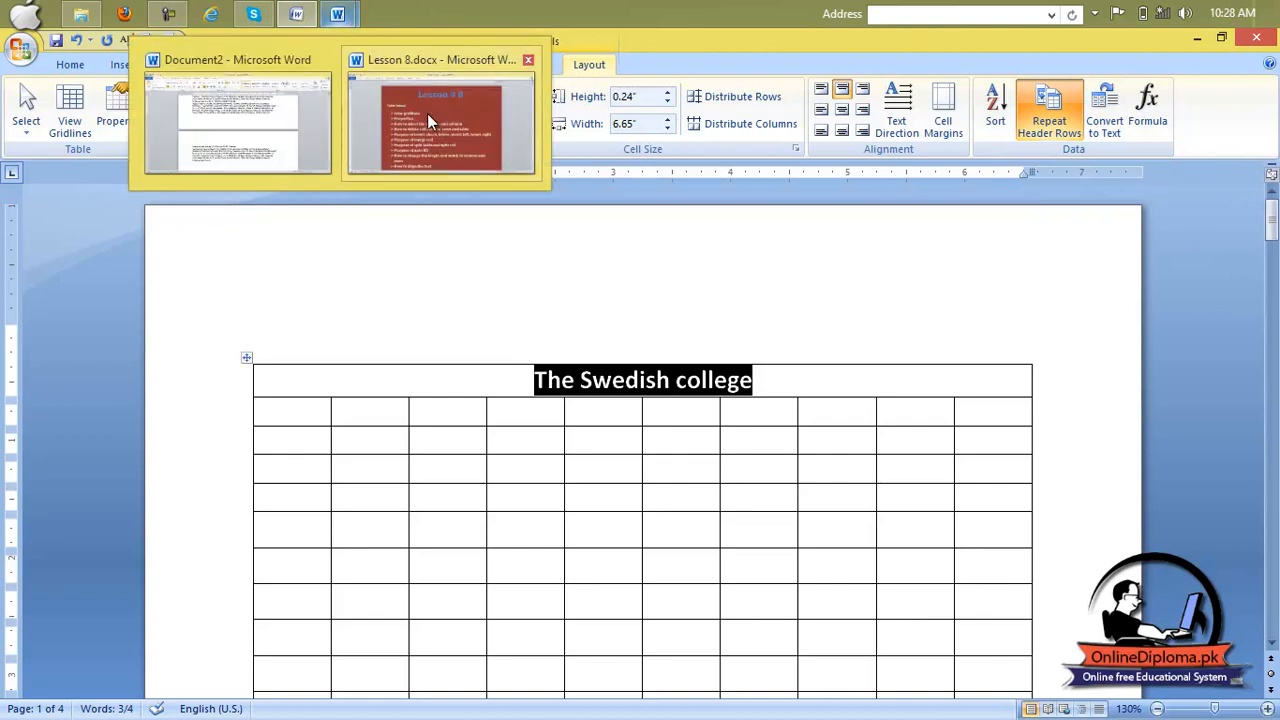
pyautogui.click(308, 142)
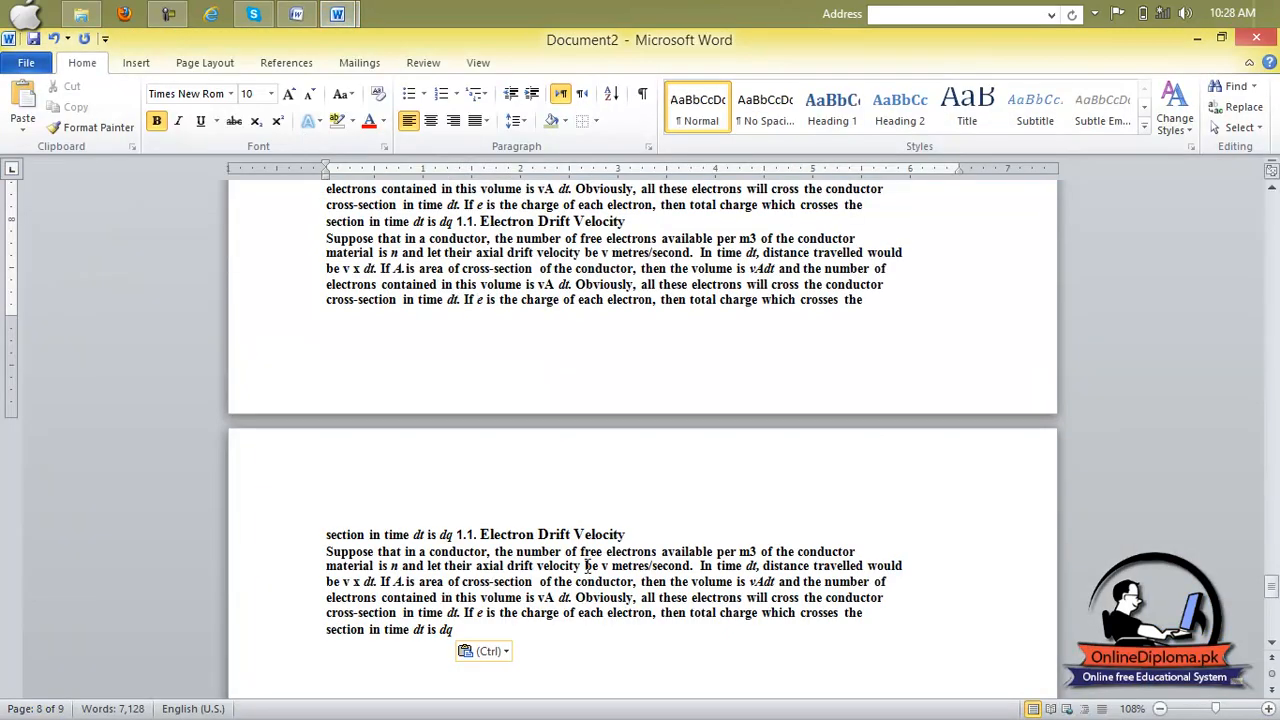
pyautogui.hotkey('ctrl', 'a')
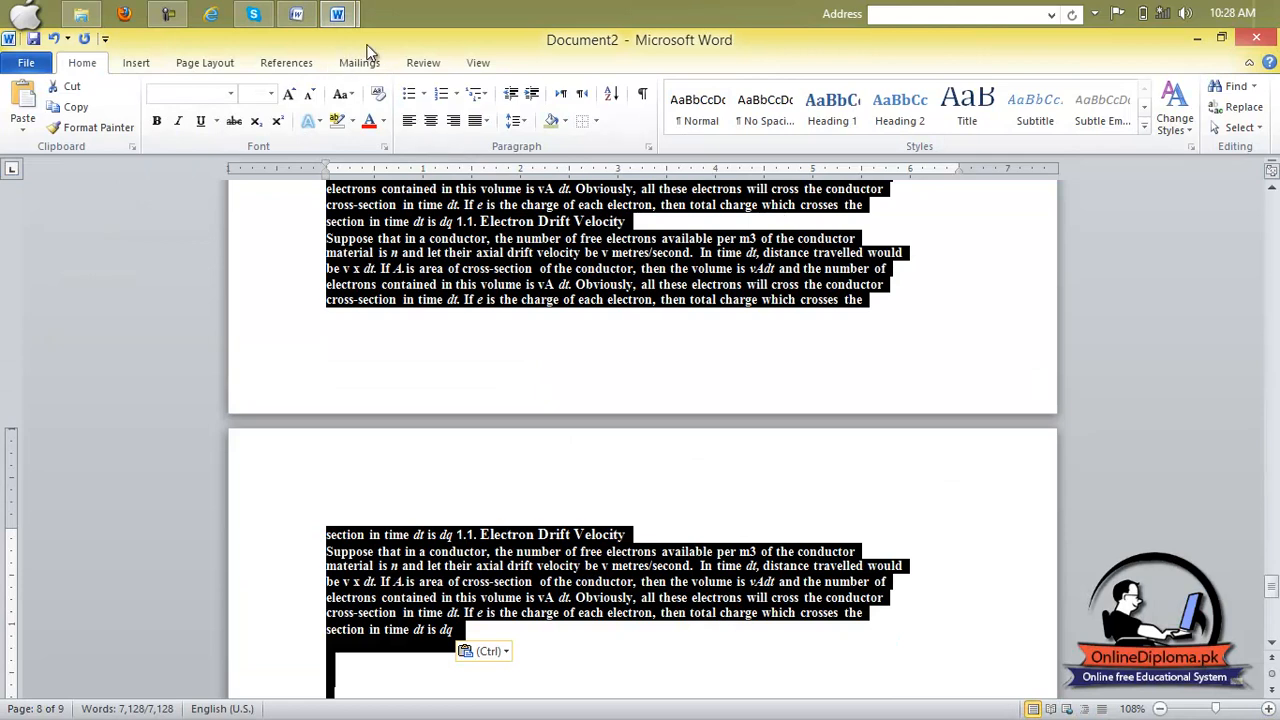
# Convert the selected text into a six-column table, separating the text at paragraphs with automatic fixed column width
pyautogui.click(421, 63)
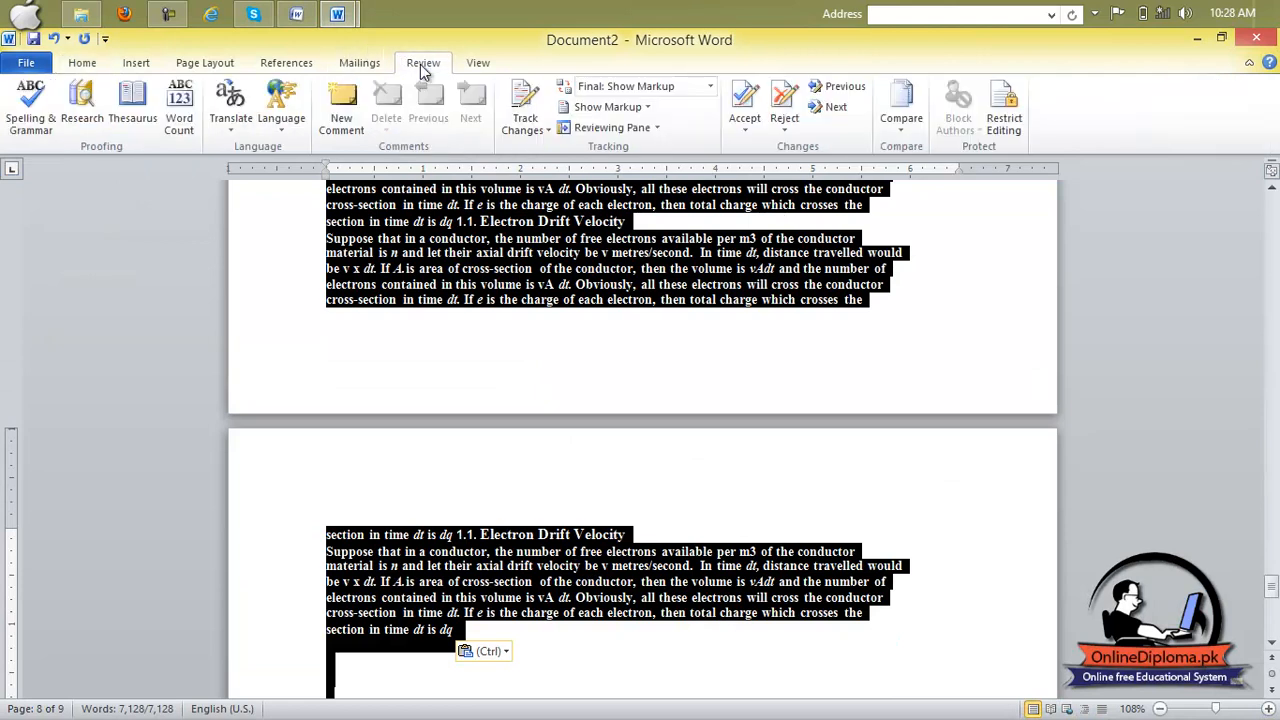
pyautogui.click(362, 64)
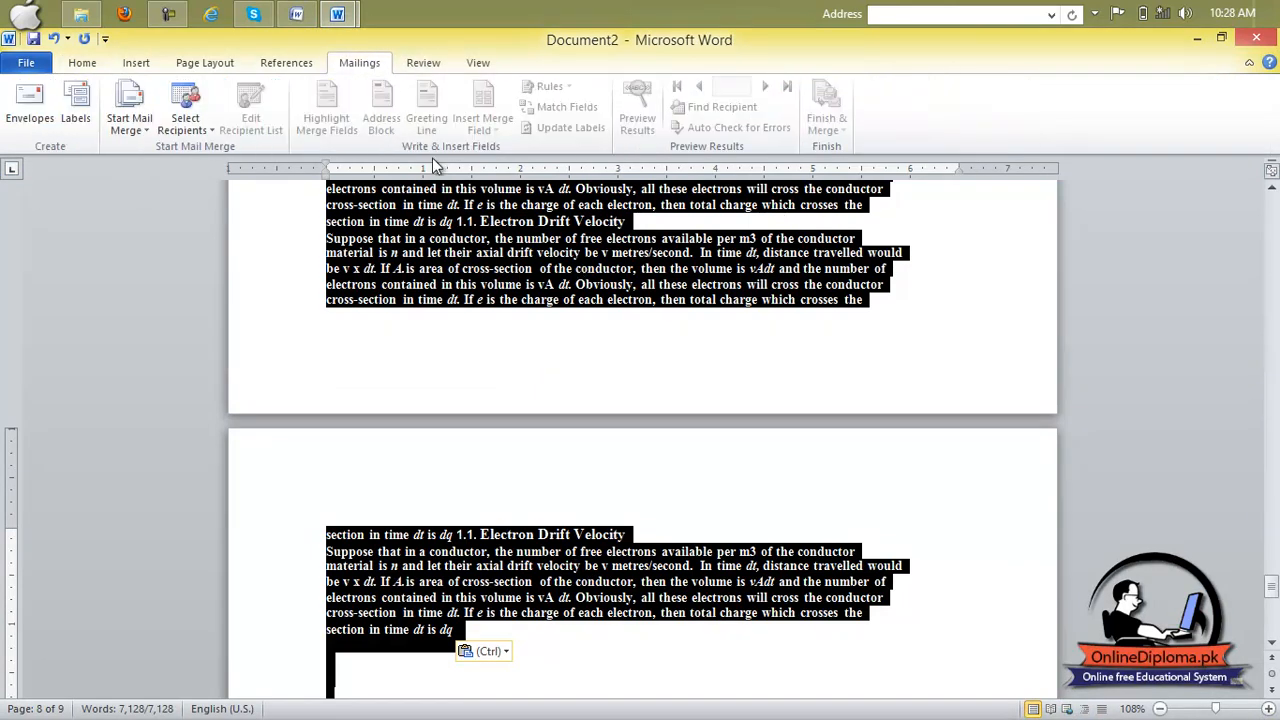
pyautogui.click(423, 63)
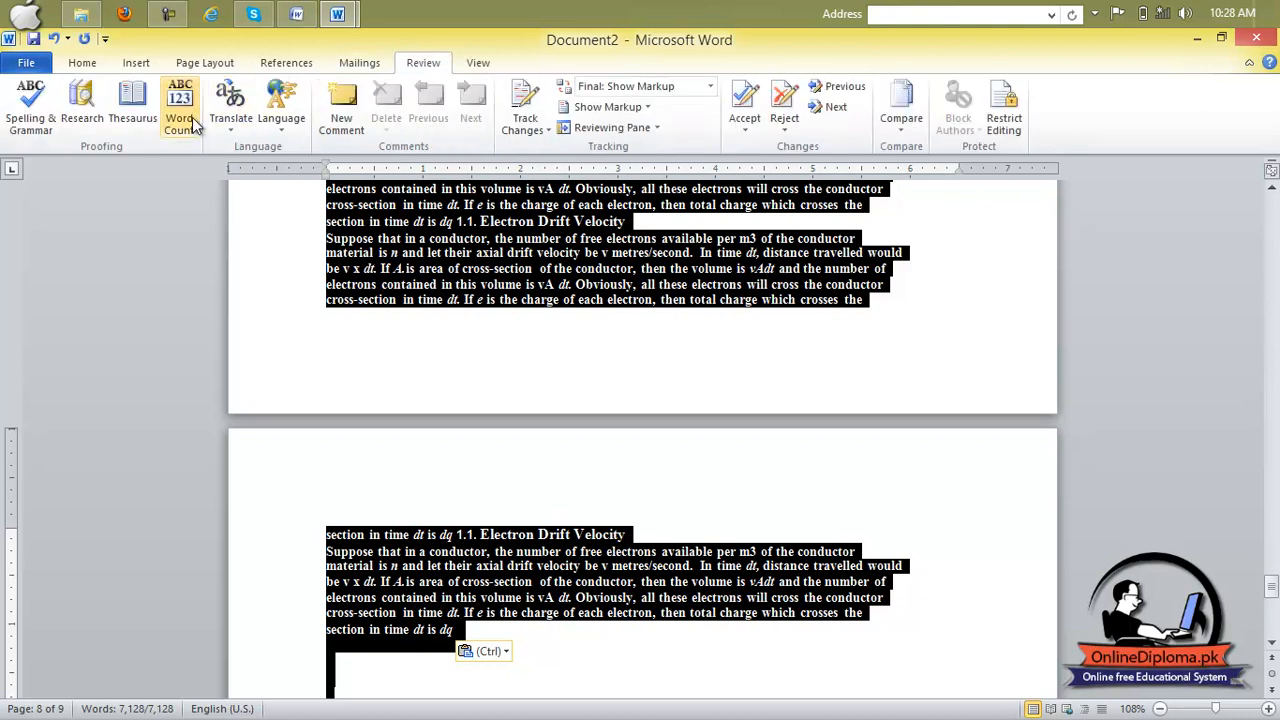
pyautogui.click(86, 62)
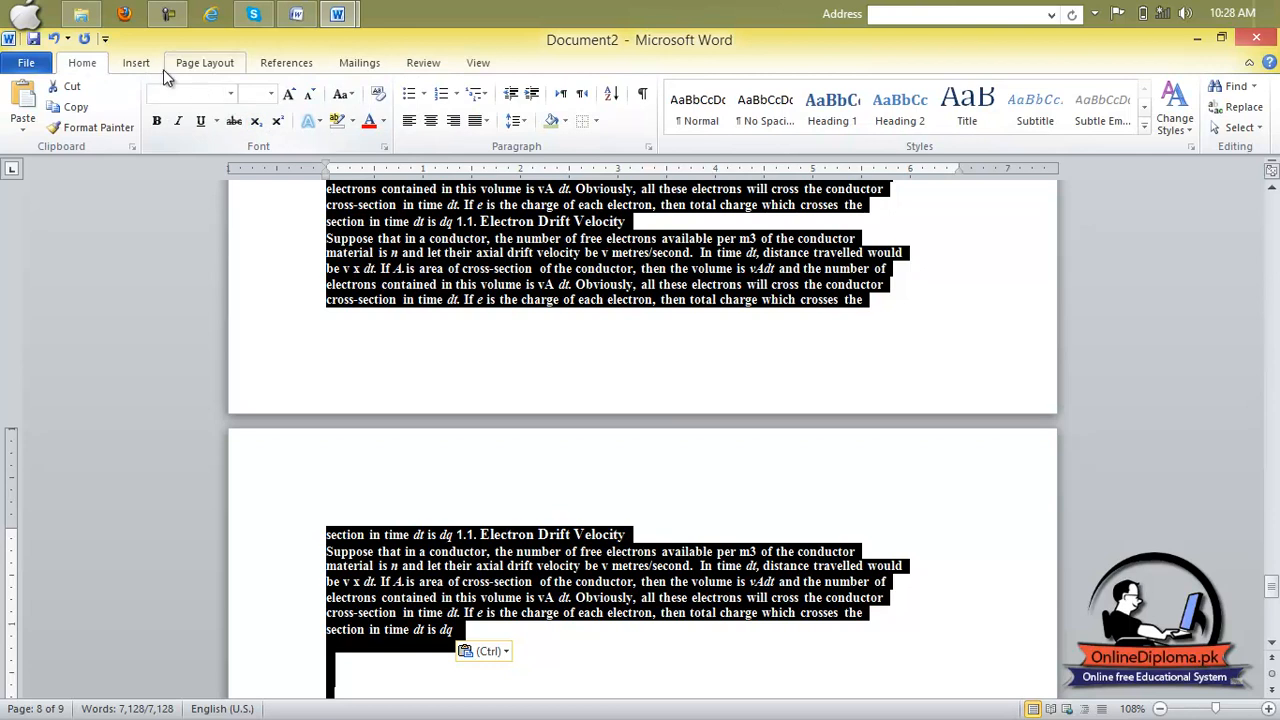
pyautogui.click(136, 63)
pyautogui.click(140, 131)
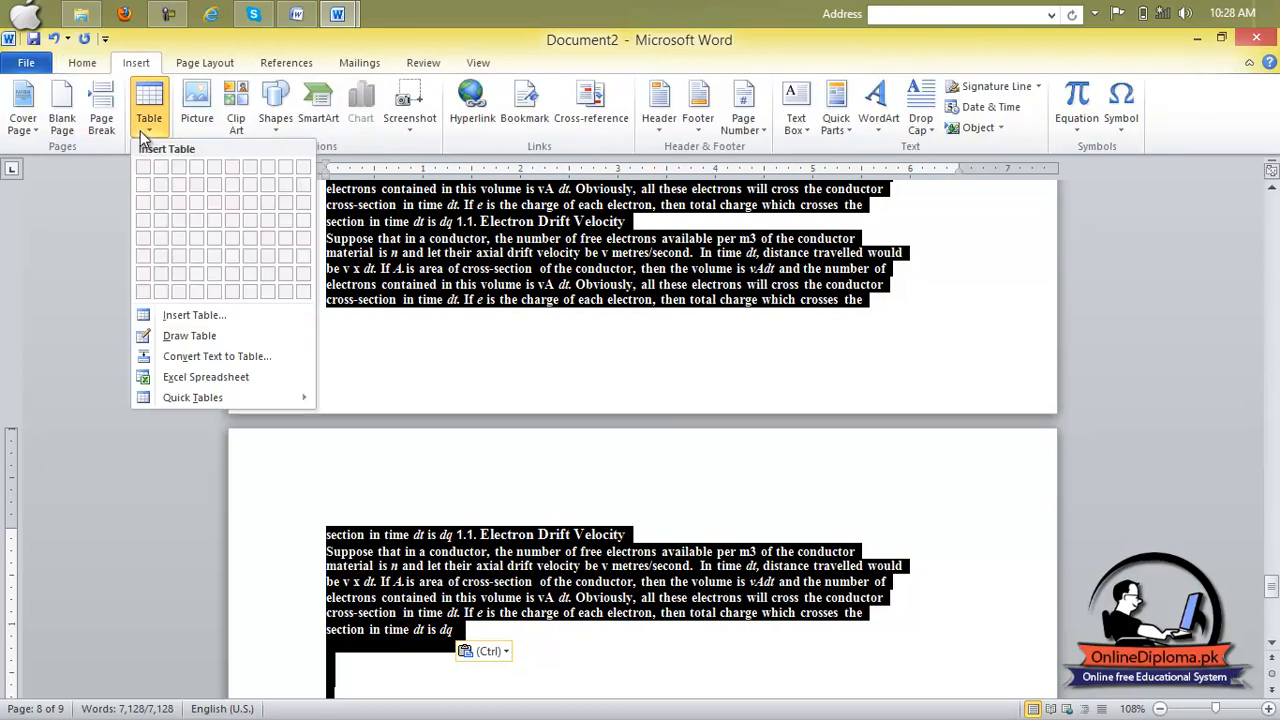
pyautogui.click(207, 357)
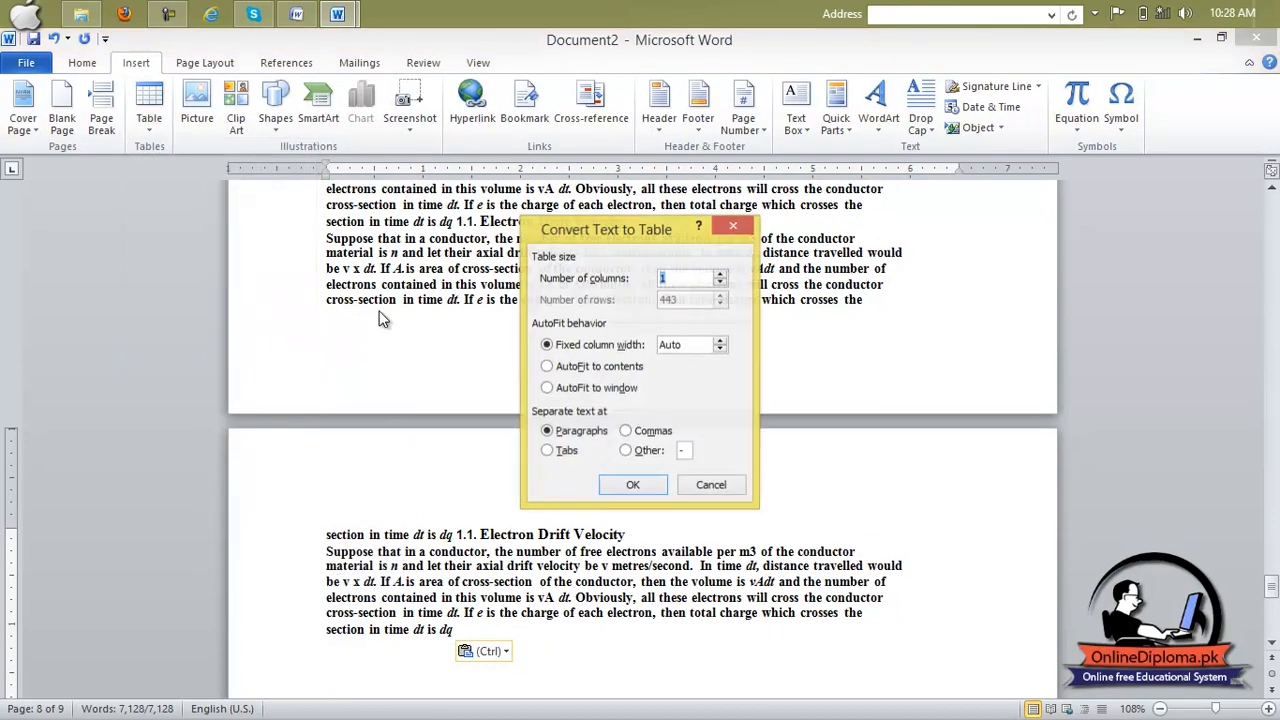
pyautogui.click(721, 276)
pyautogui.click(632, 485)
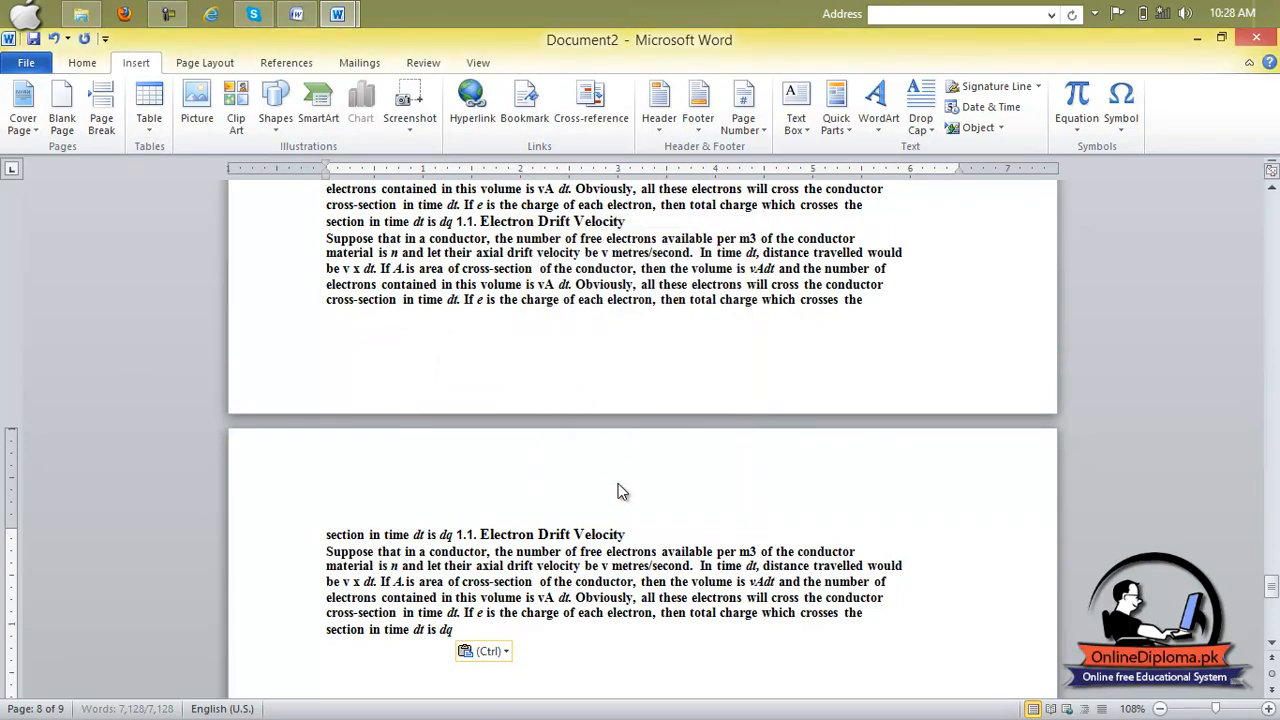
# Try converting the table back to text separated with paragraph marks and undo the conversion
pyautogui.click(536, 400)
pyautogui.scroll(6, 527, 405)
pyautogui.click(528, 394)
pyautogui.click(595, 66)
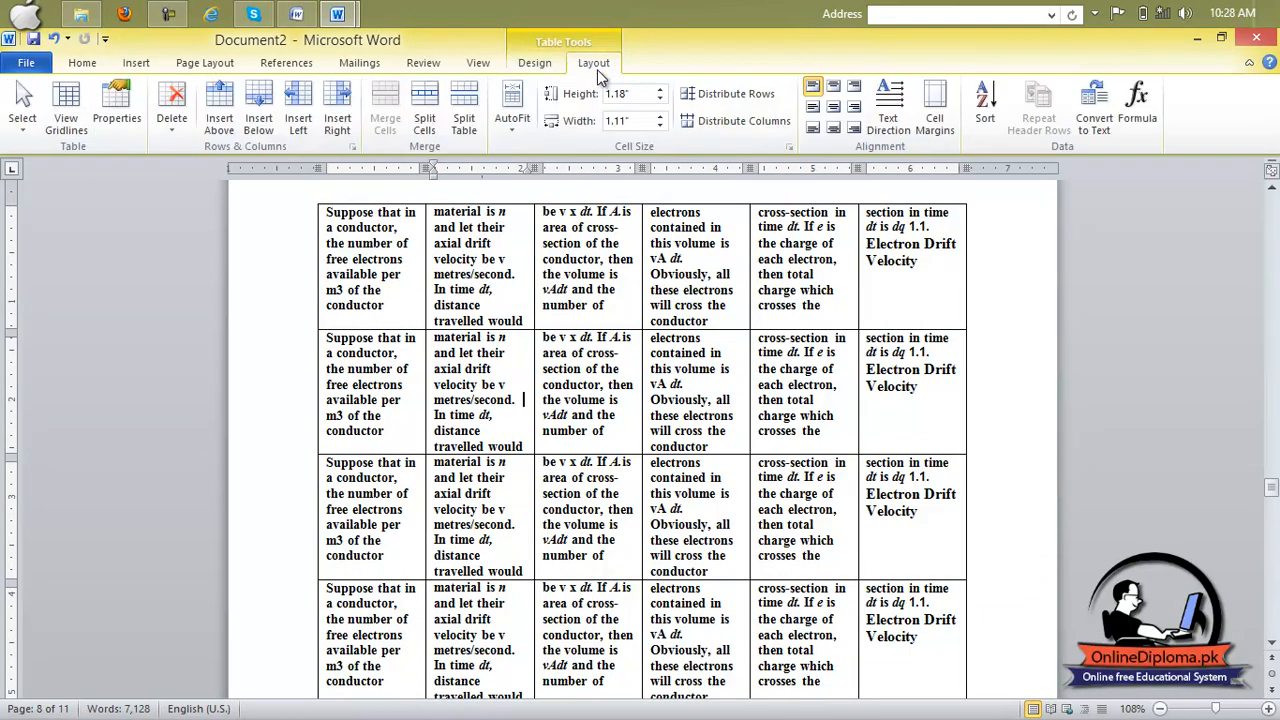
pyautogui.click(1094, 124)
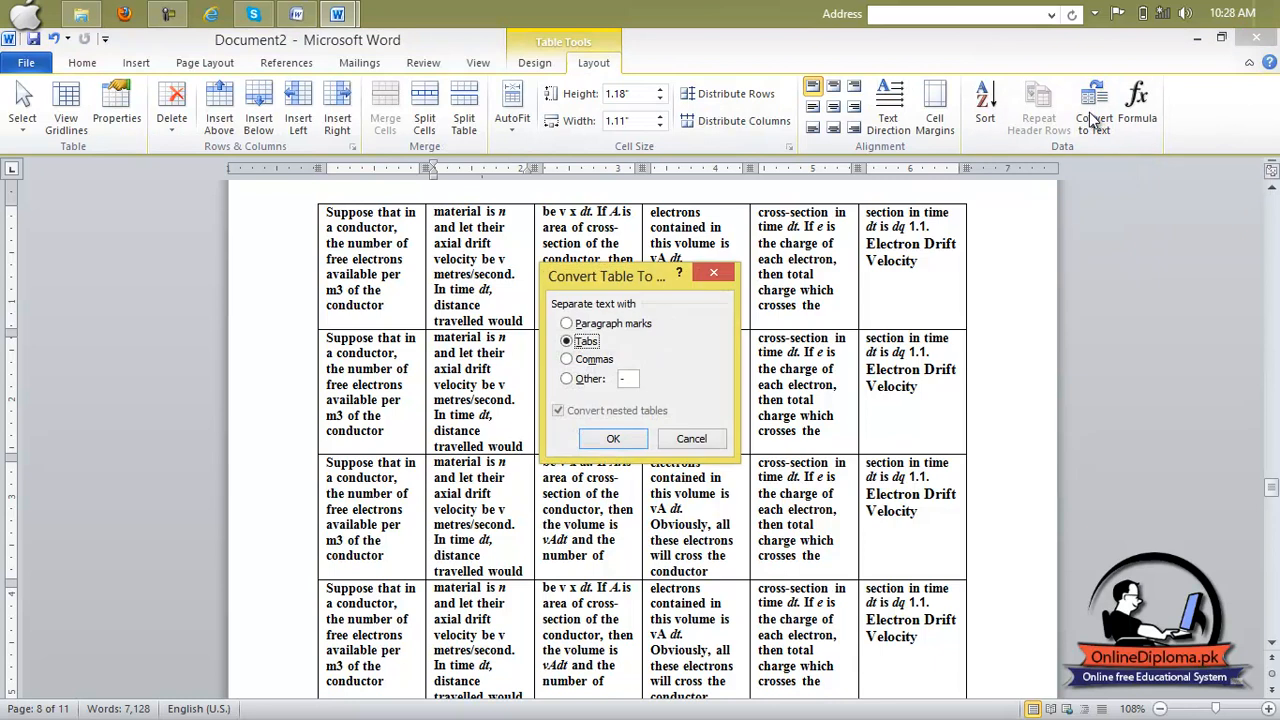
pyautogui.click(612, 325)
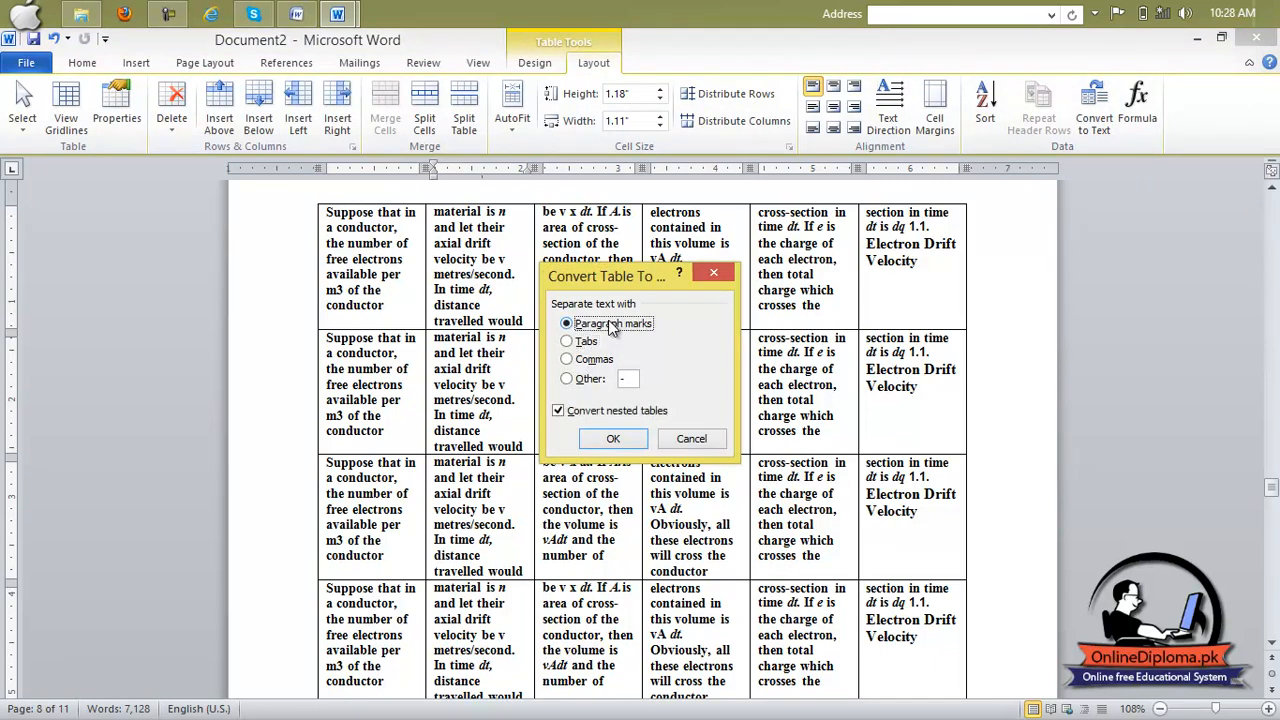
pyautogui.click(613, 440)
pyautogui.click(609, 421)
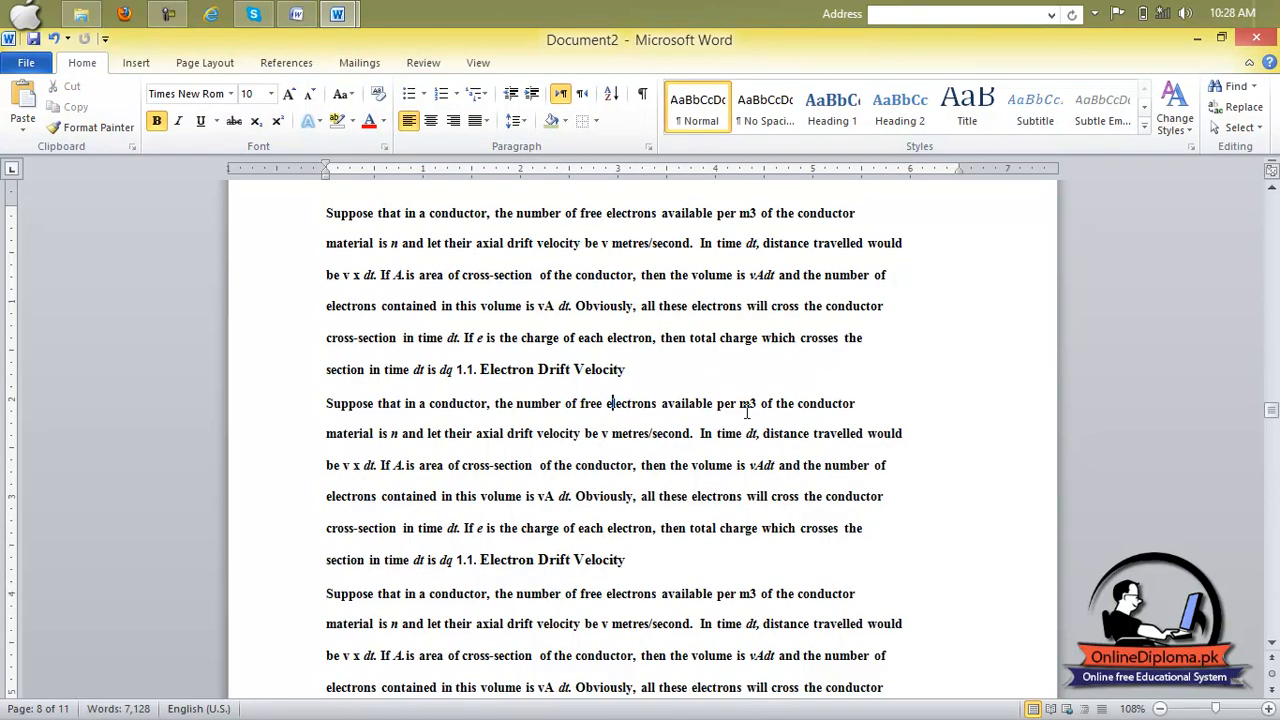
pyautogui.hotkey('ctrl', 'z')
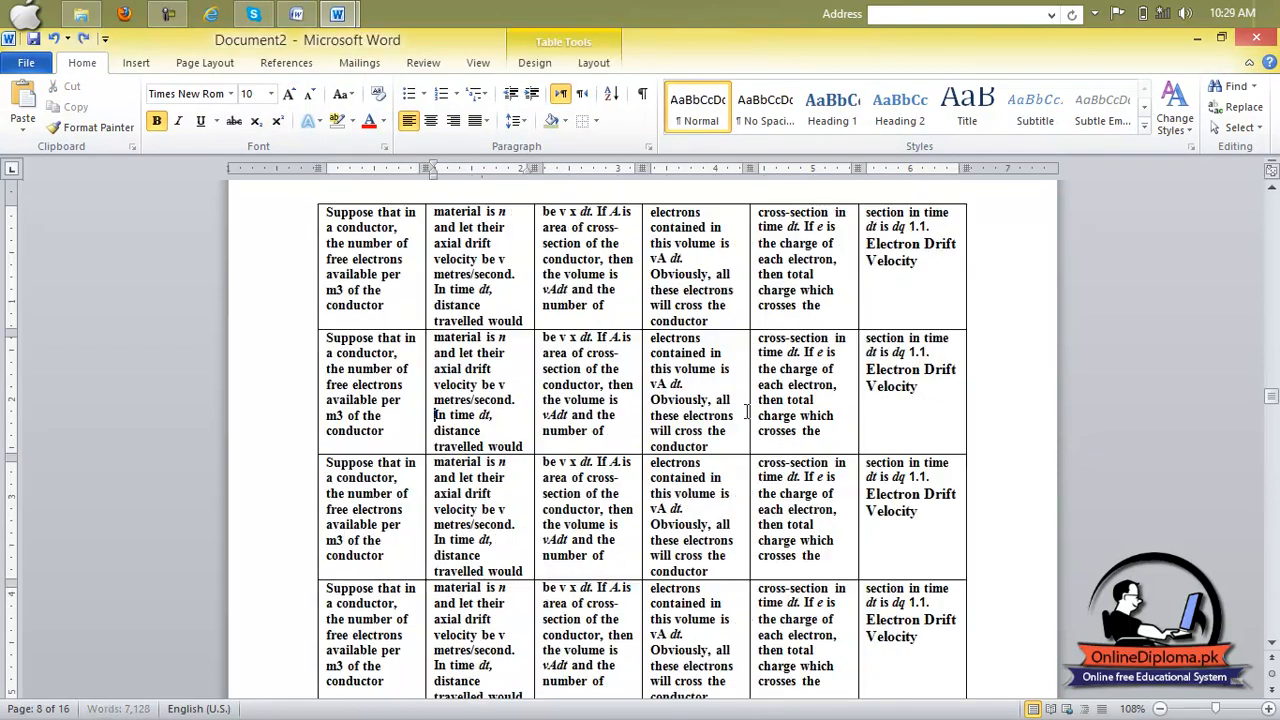
# Convert the table to text separated with tabs and check the resulting paragraphs
pyautogui.click(593, 63)
pyautogui.click(1089, 127)
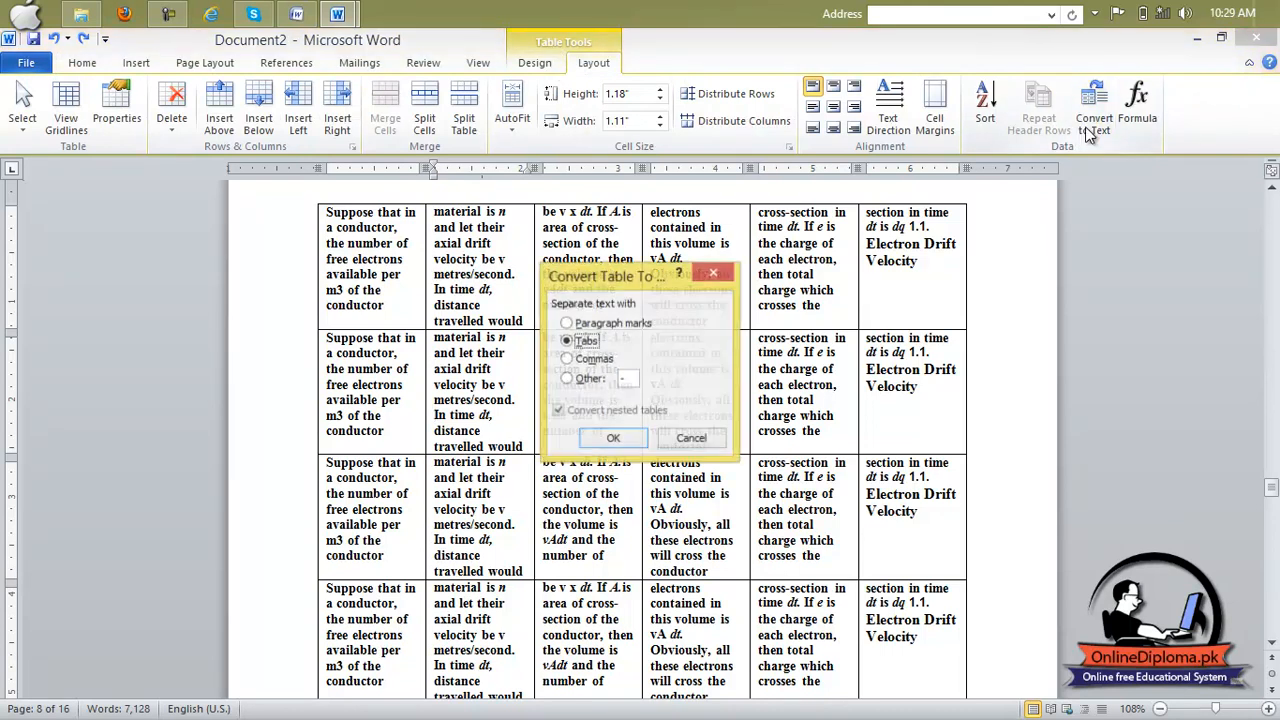
pyautogui.click(630, 440)
pyautogui.scroll(-3, 655, 383)
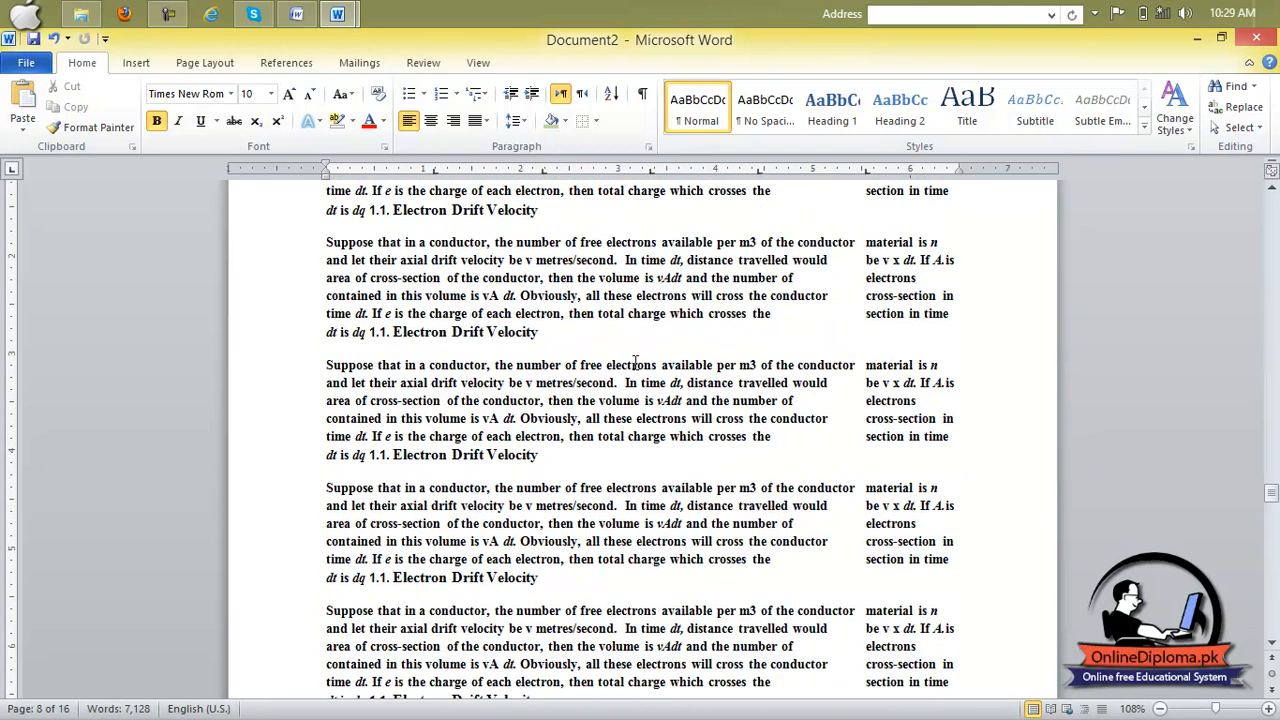
pyautogui.scroll(-5, 903, 560)
pyautogui.scroll(10, 914, 575)
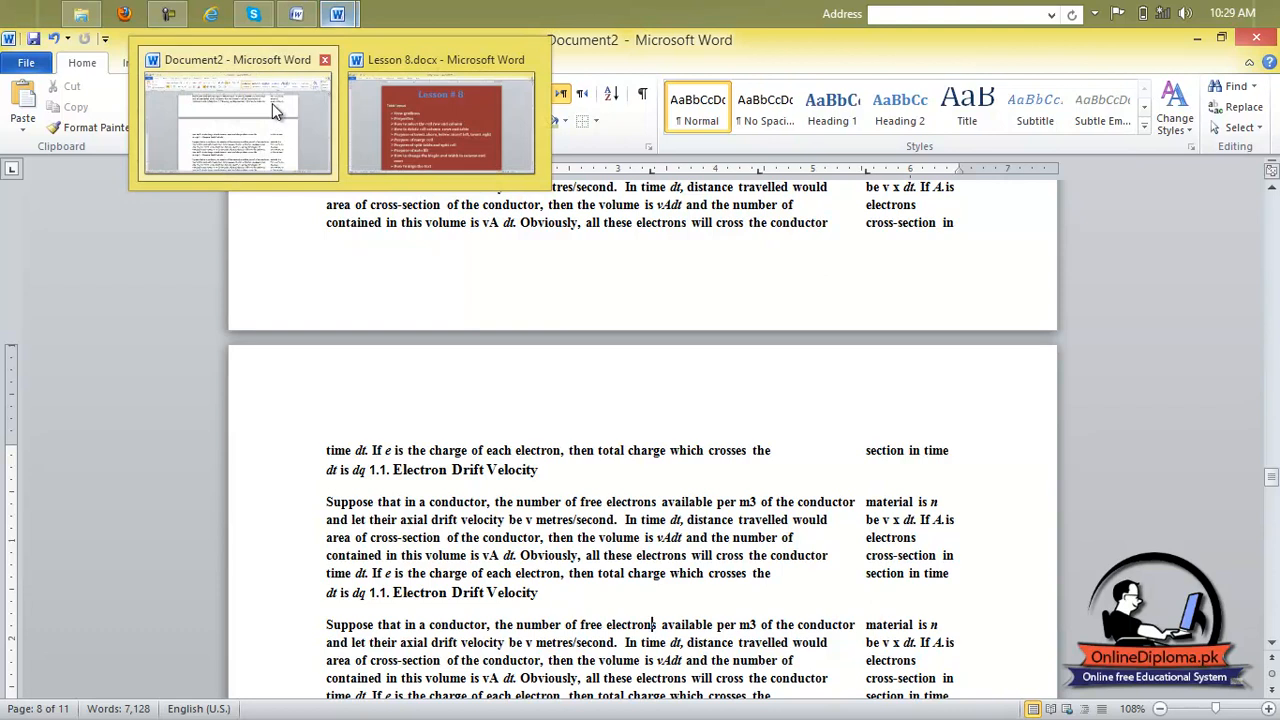
# Switch to Document1 and insert the formula =25+25 in the table's third row, seventh column
pyautogui.moveTo(290, 16)
pyautogui.click(318, 146)
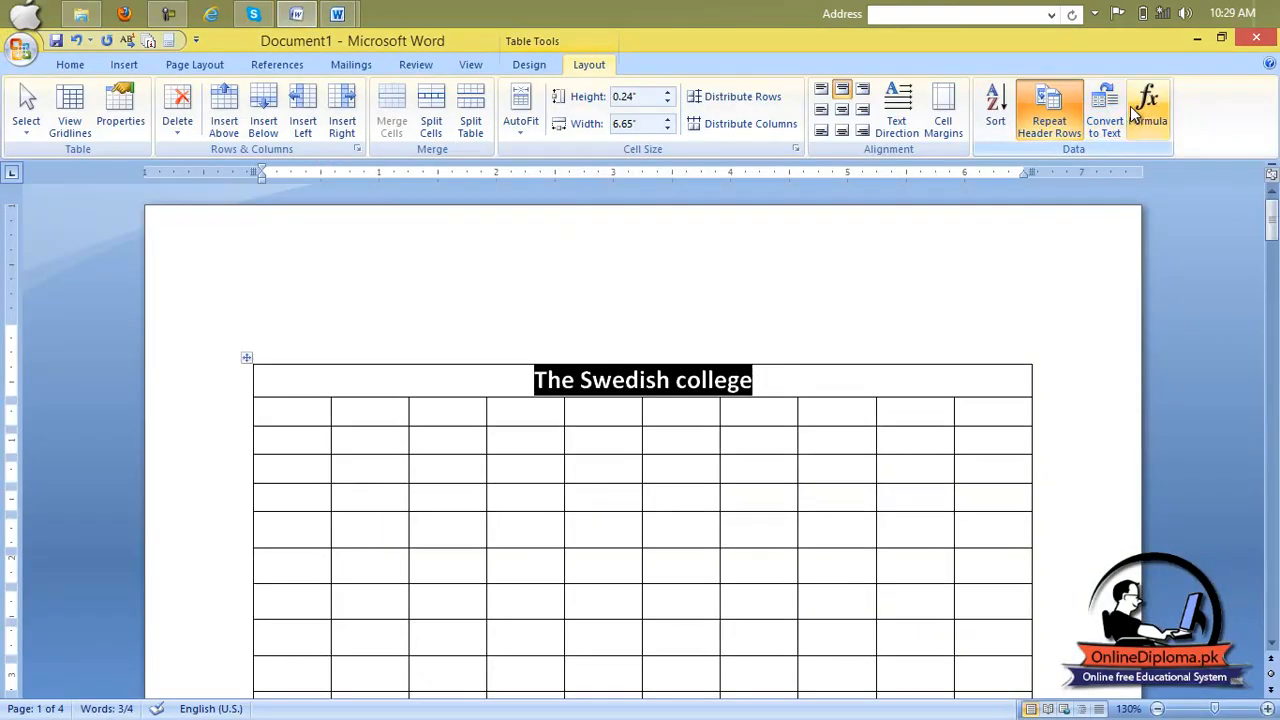
pyautogui.click(769, 437)
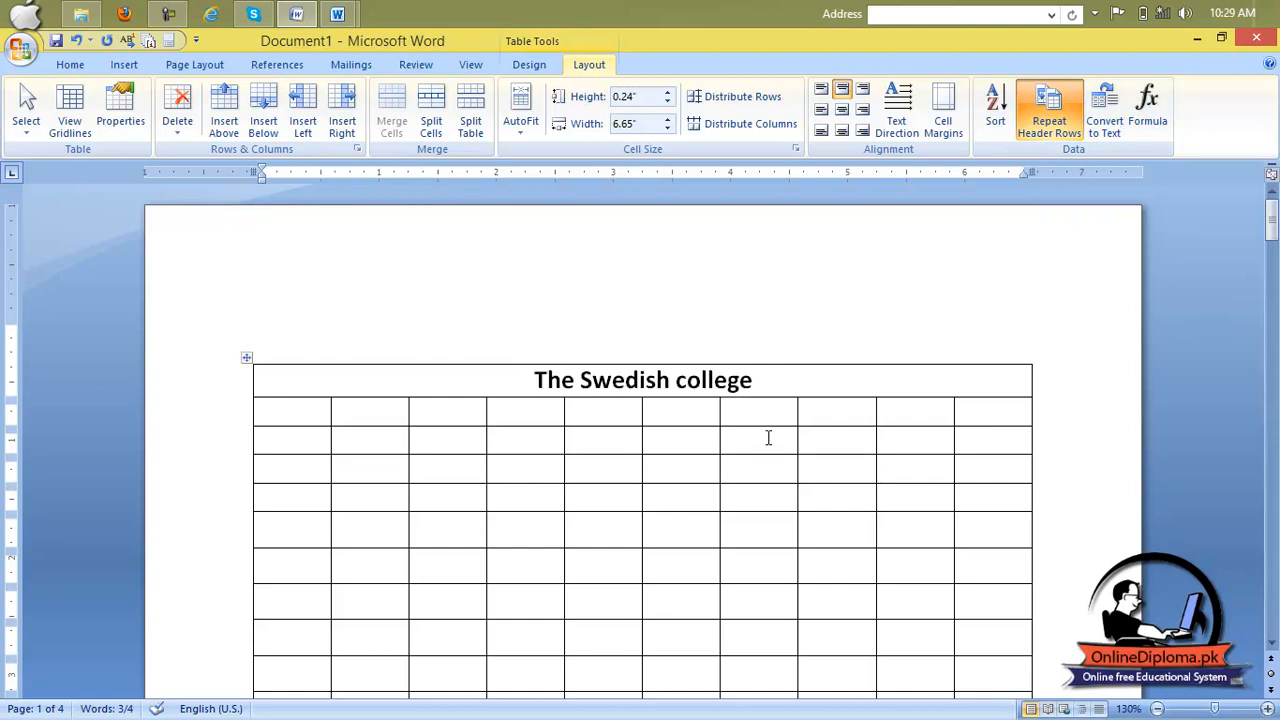
pyautogui.click(1149, 108)
pyautogui.moveTo(578, 288); pyautogui.dragTo(642, 485)
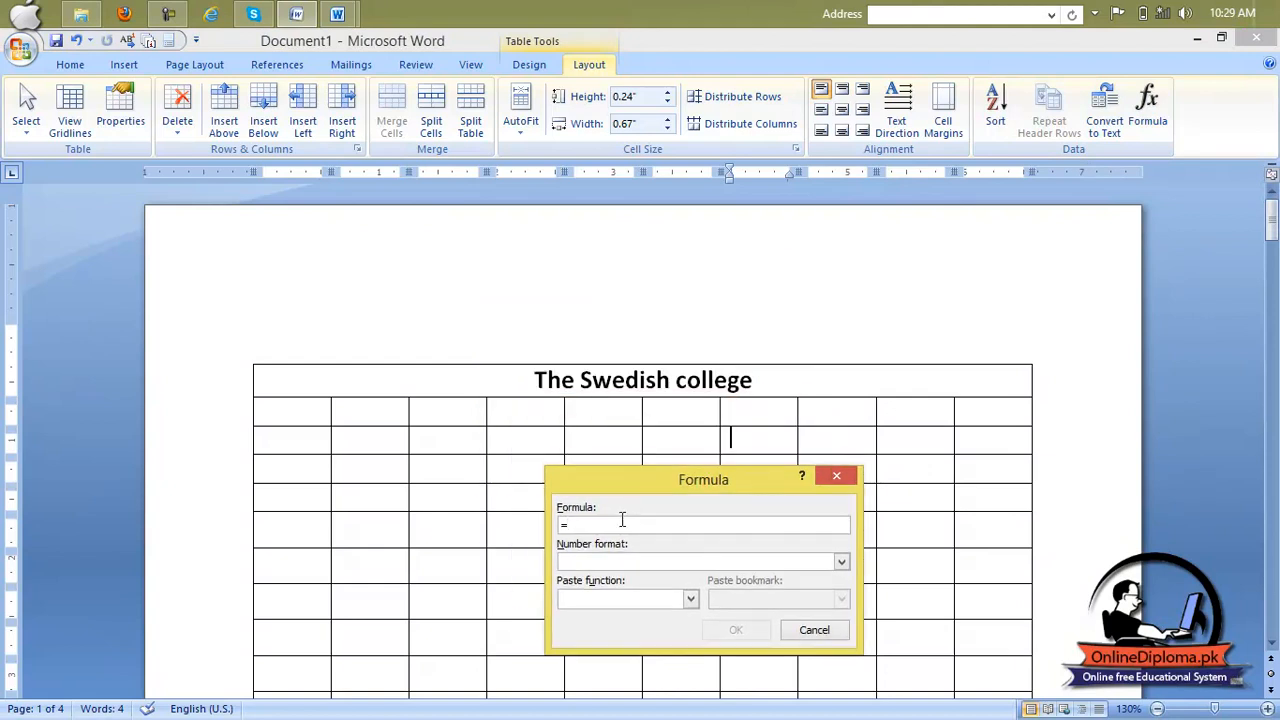
pyautogui.write('25+25')
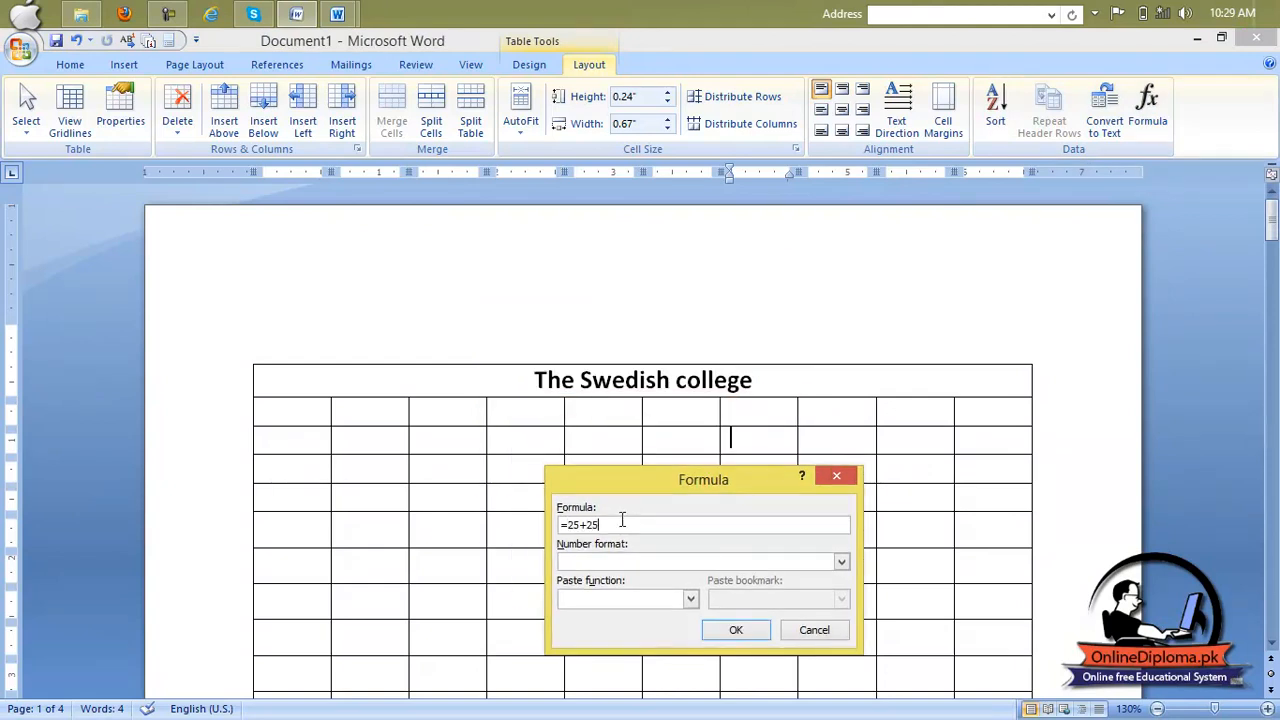
pyautogui.press('Return')
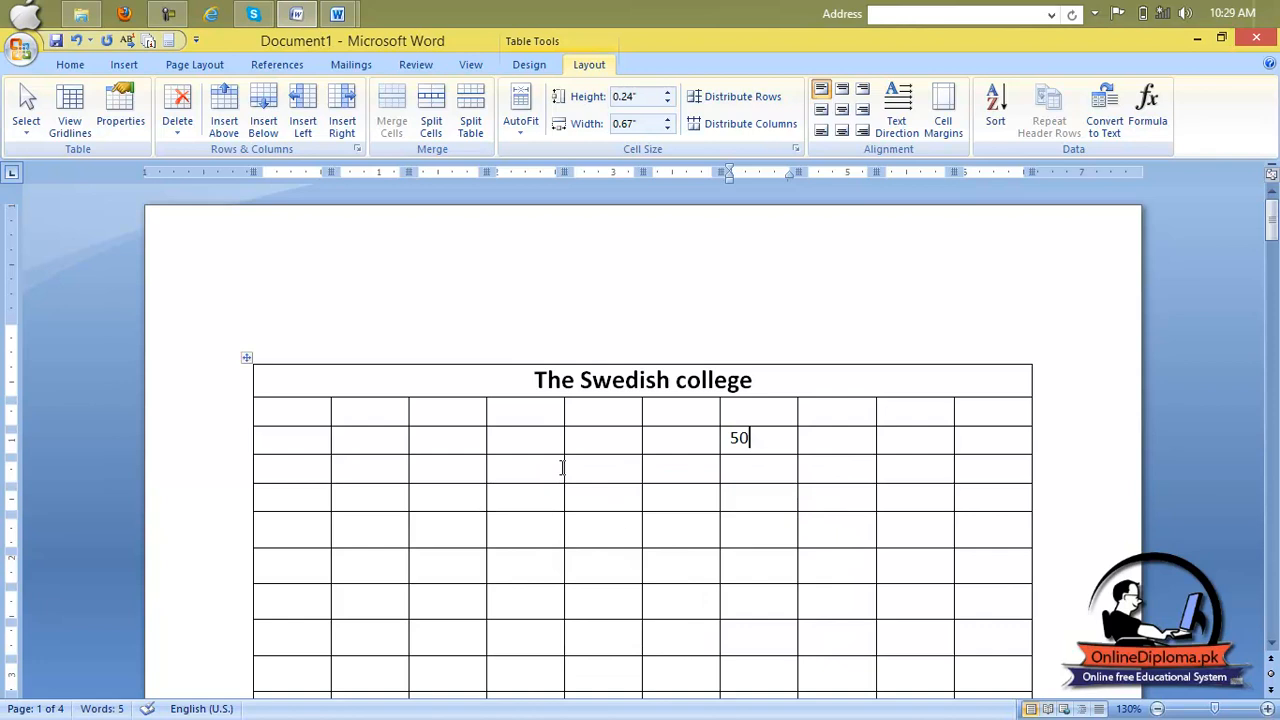
# Insert the formula =25-20 in the table's fourth row, sixth column
pyautogui.click(677, 470)
pyautogui.click(1148, 110)
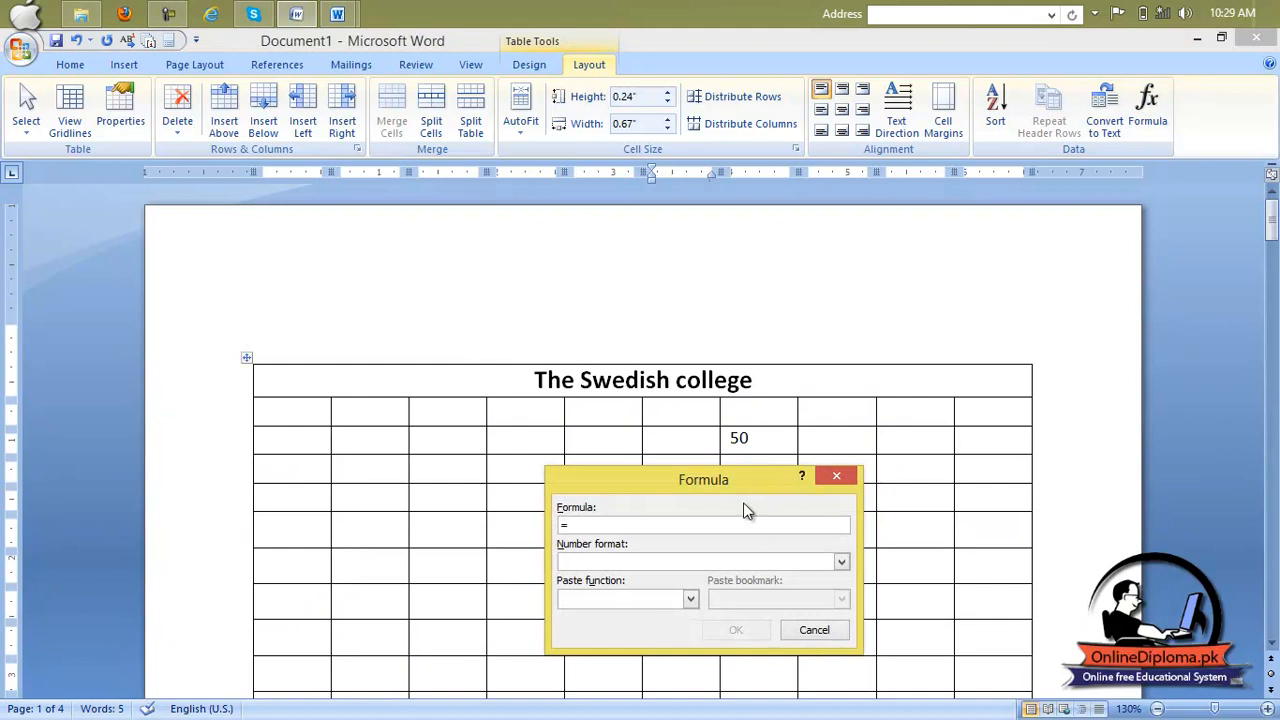
pyautogui.write('25-20')
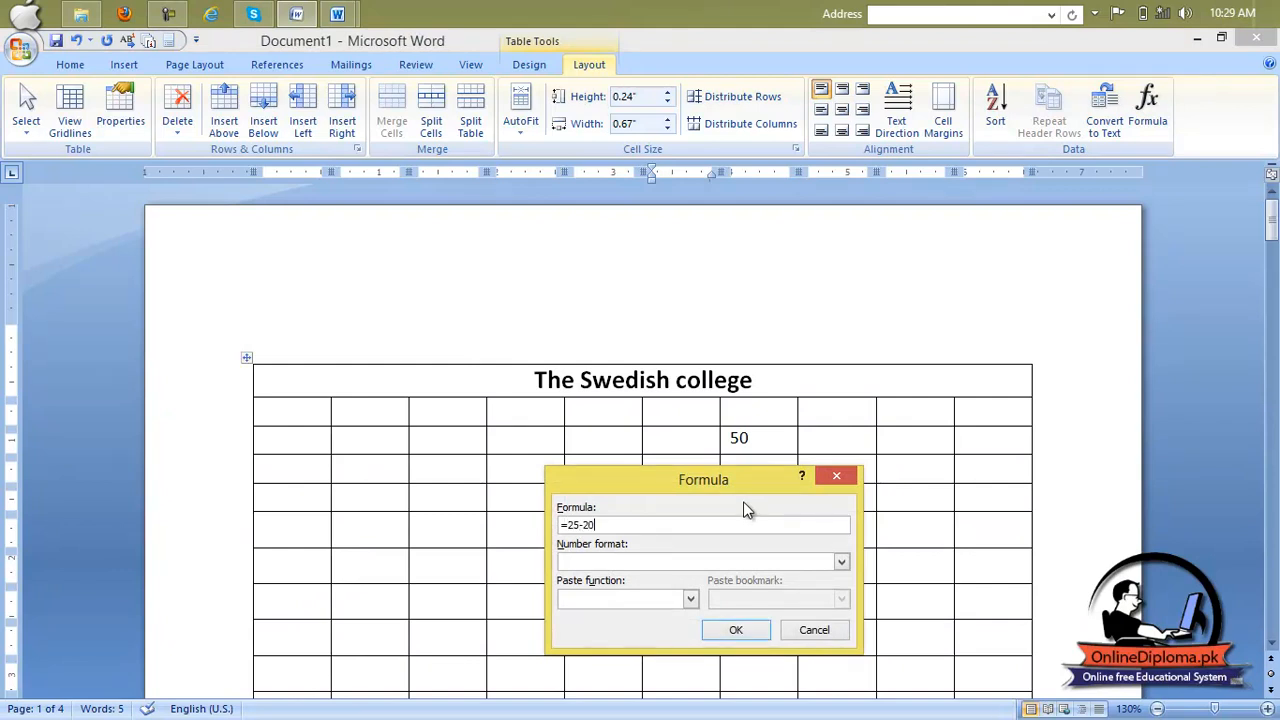
pyautogui.press('Return')
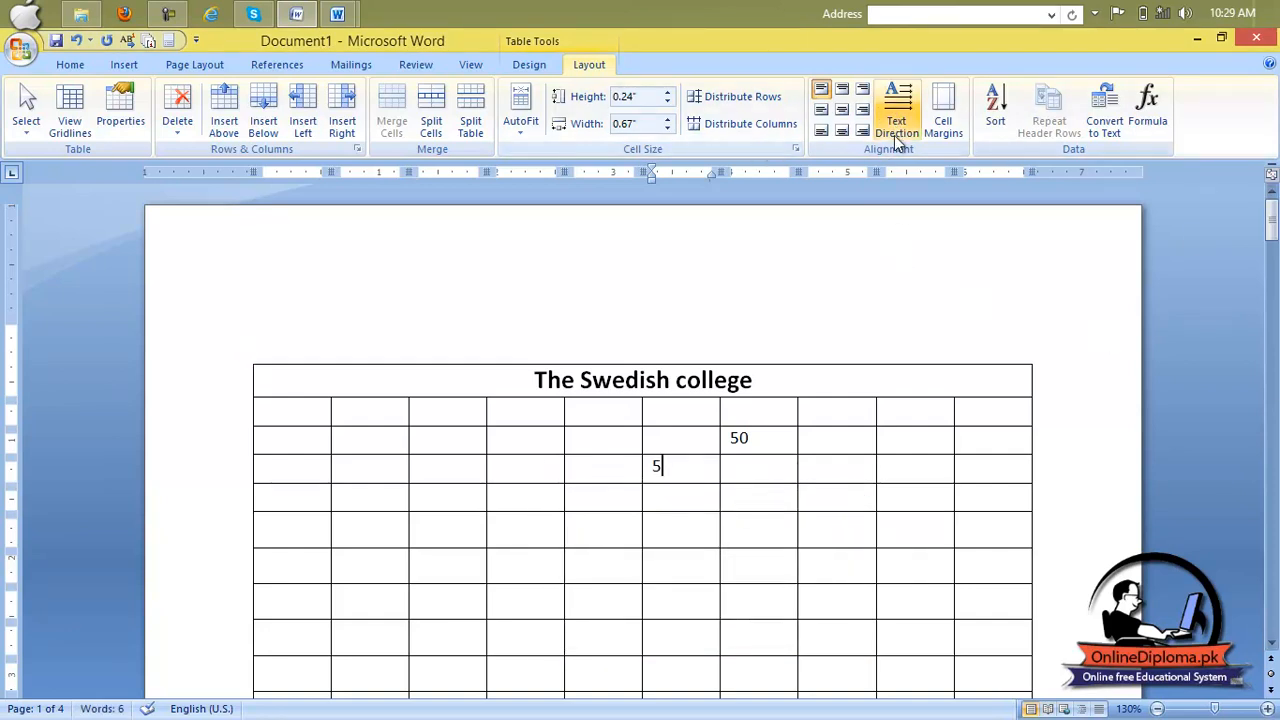
# Minimize the open Word document windows
pyautogui.click(1195, 44)
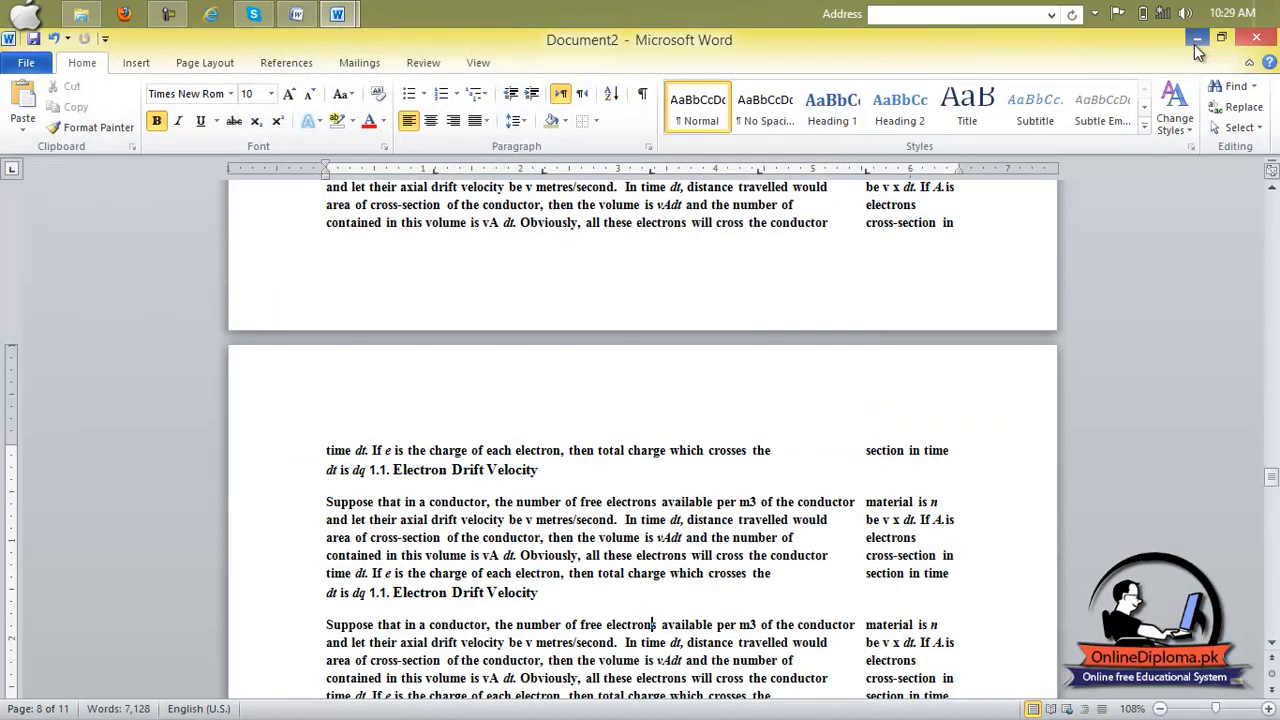
pyautogui.click(1195, 44)
pyautogui.click(1195, 44)
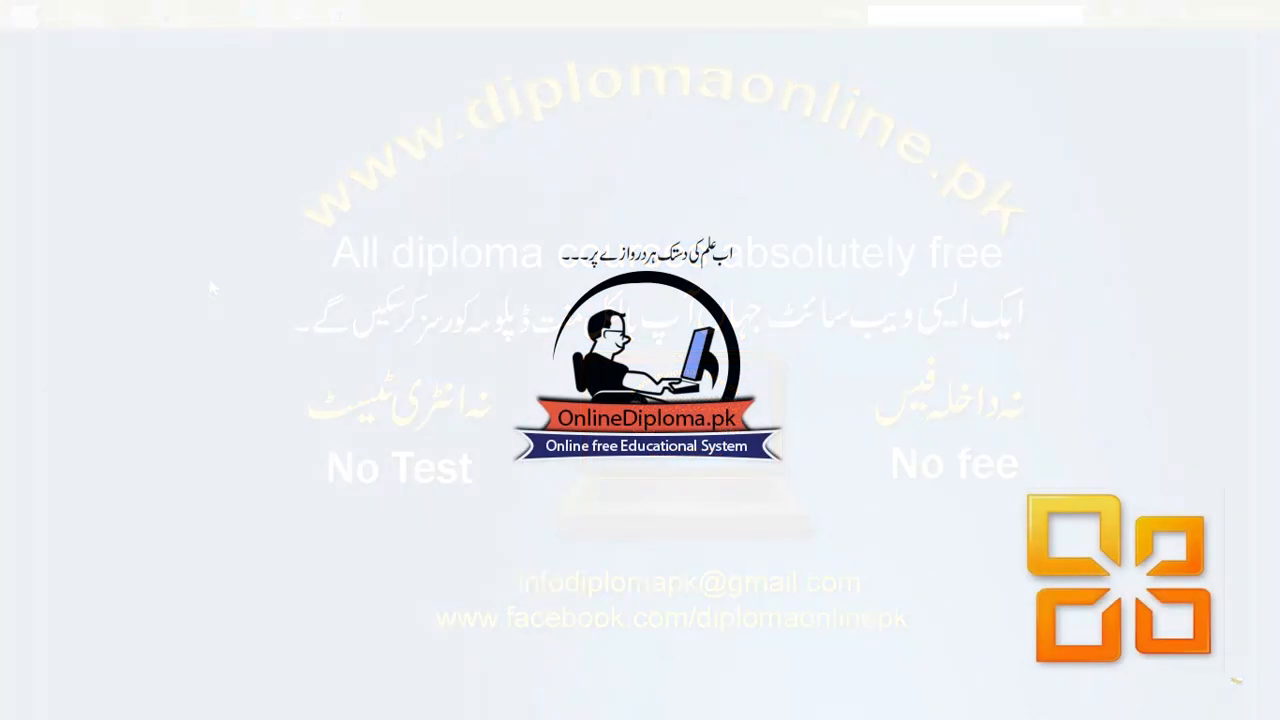